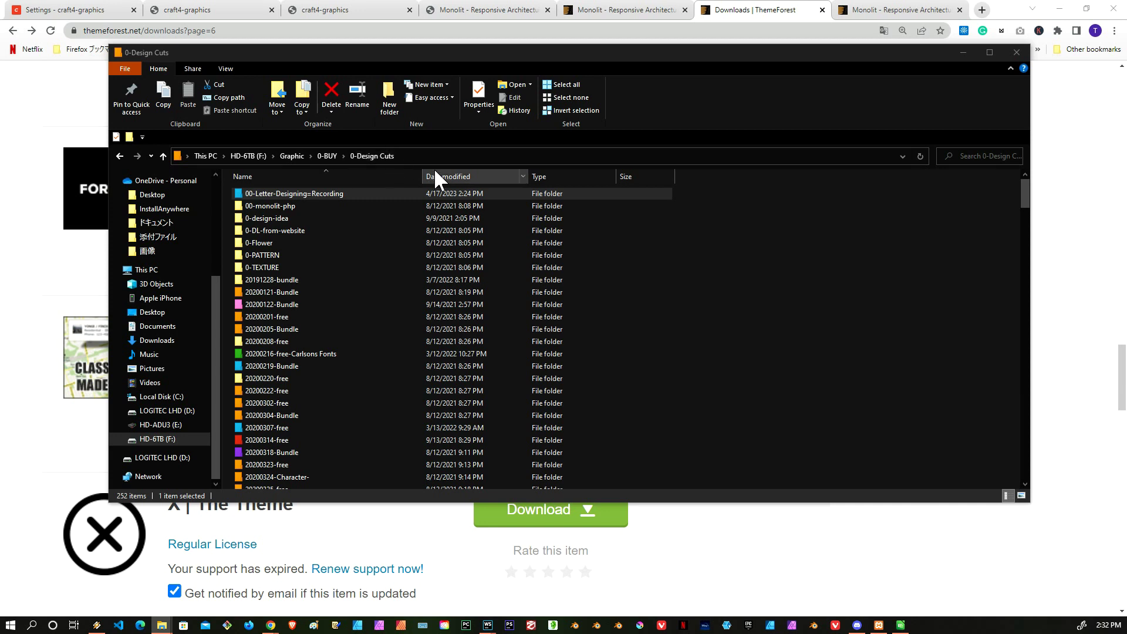
Step: Switch to the browser and load designcuts.com in a new tab
left_click(981, 10)
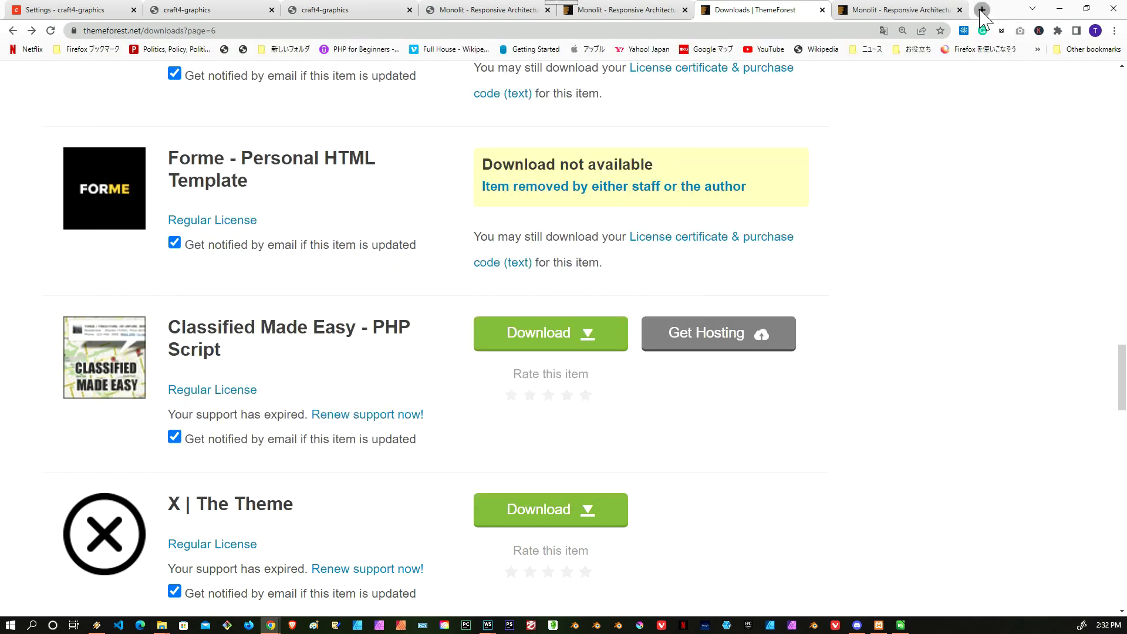
type("designcuts.com")
key("Return")
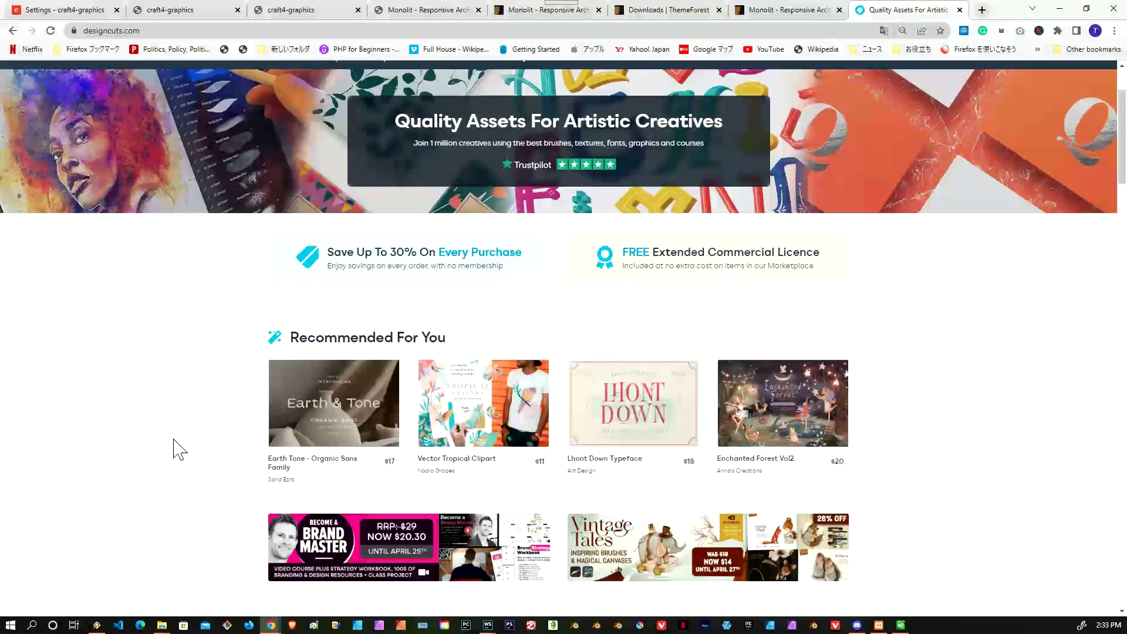
Step: Look through the popular products on the Design Cuts homepage and return to the top banner
scroll(176, 434, "down", 4)
scroll(176, 396, "down", 4)
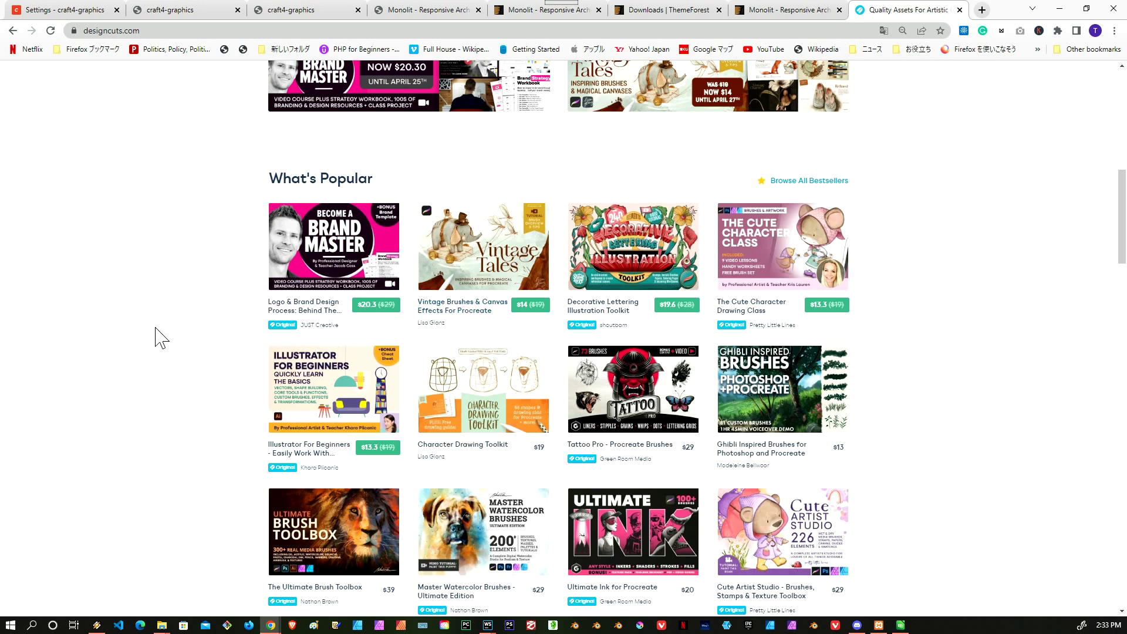
scroll(185, 305, "down", 4)
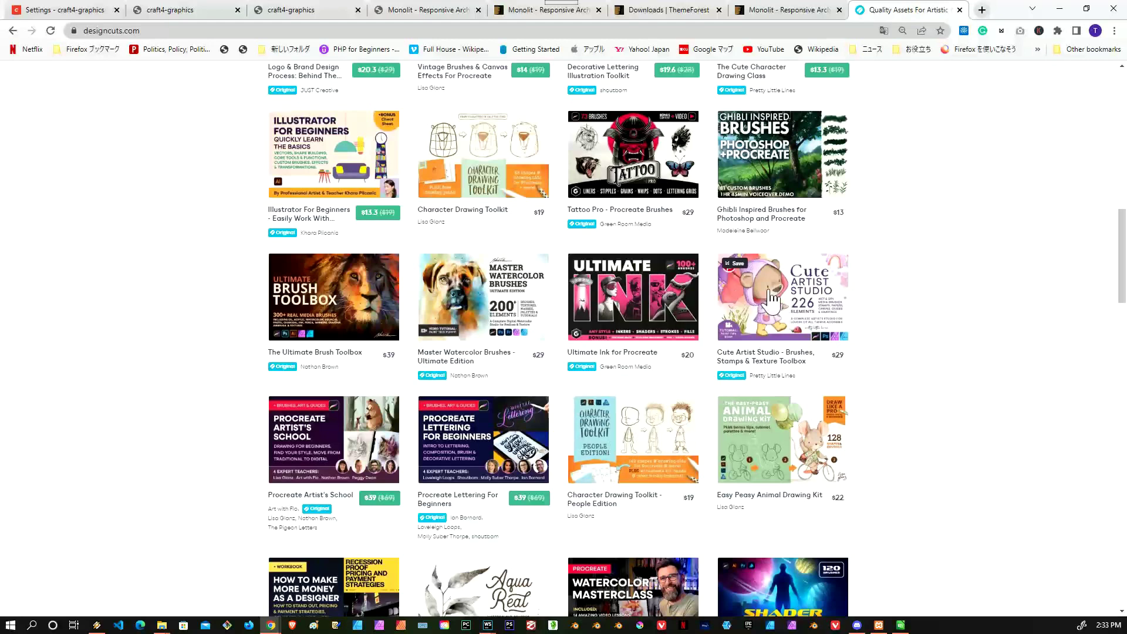
scroll(167, 297, "down", 4)
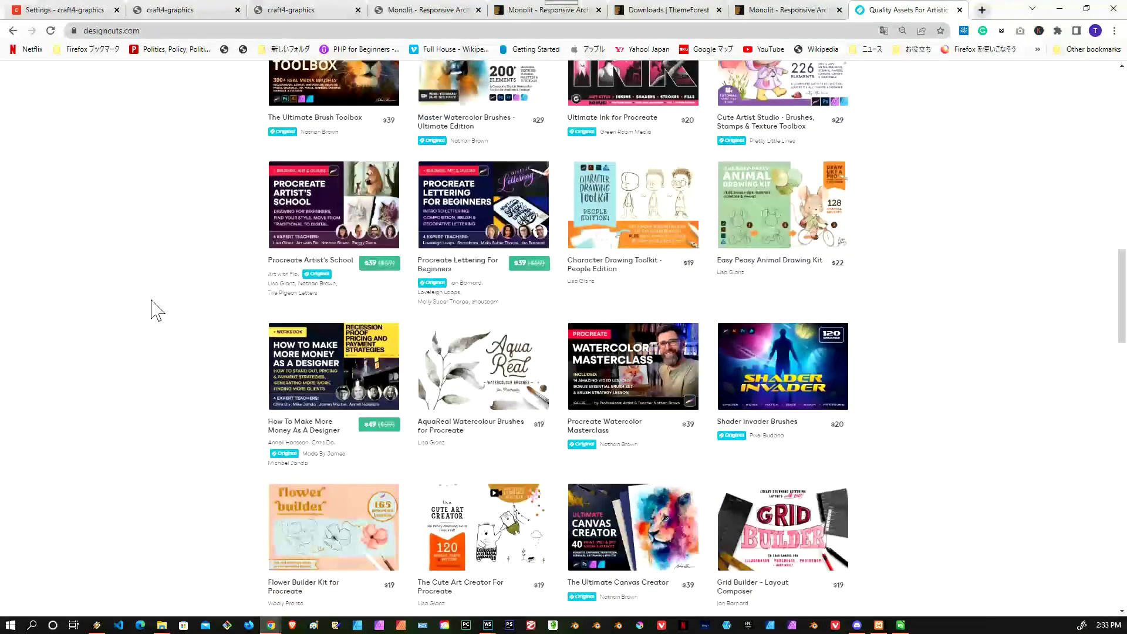
scroll(151, 303, "down", 6)
scroll(150, 238, "up", 20)
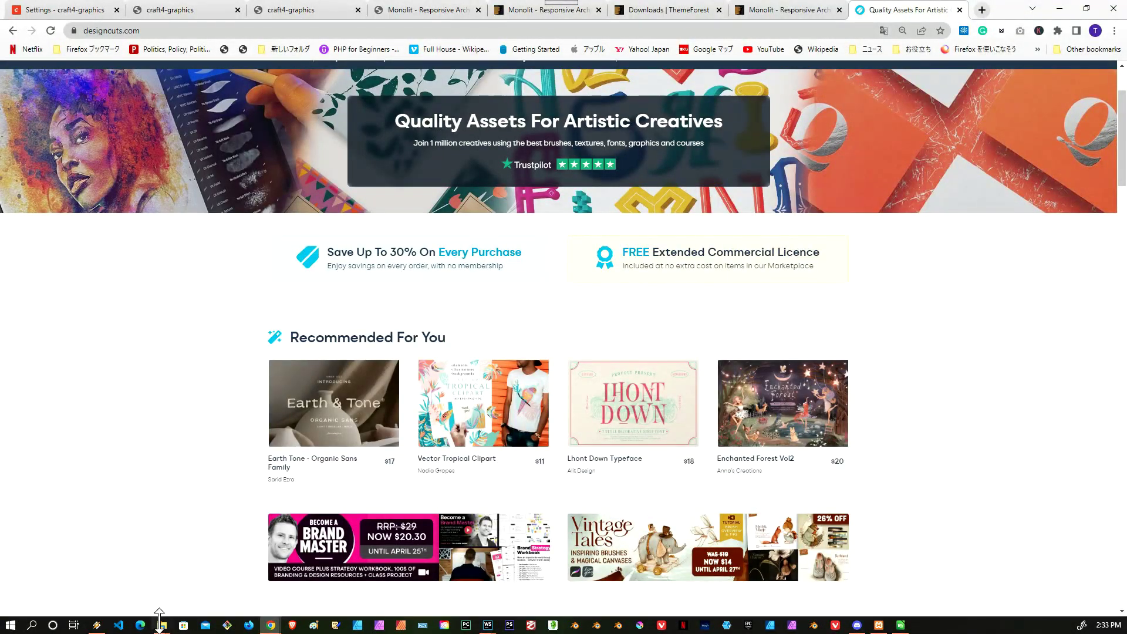
Step: Switch to the 0-Design Cuts window in File Explorer, inspect the contents of 20191228-bundle, and return to the parent folder
mouse_move(164, 630)
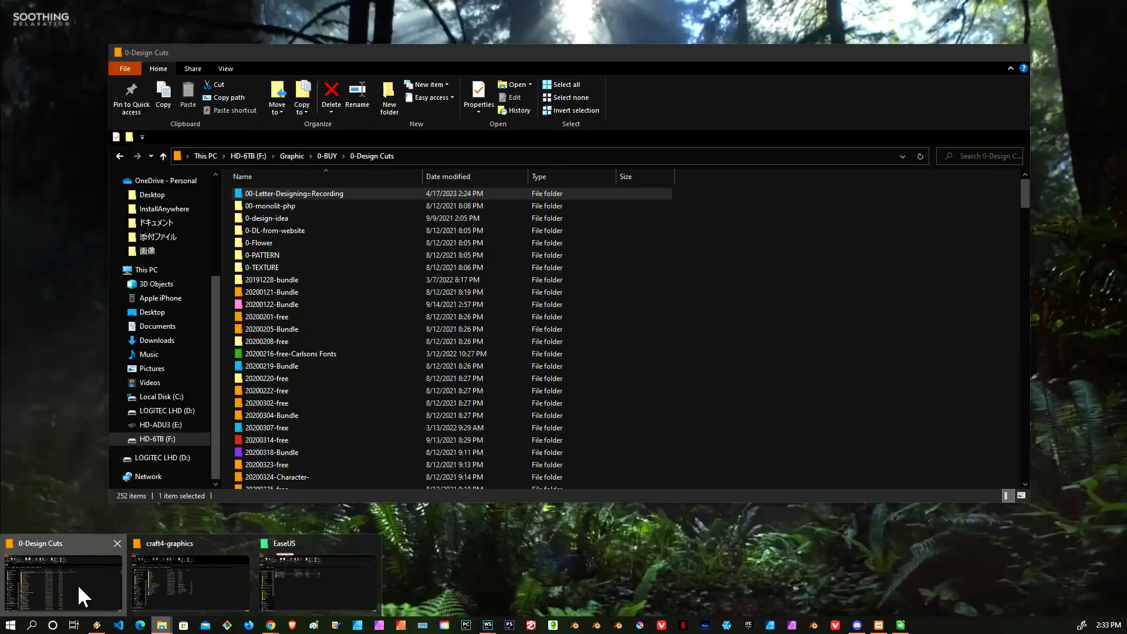
left_click(78, 583)
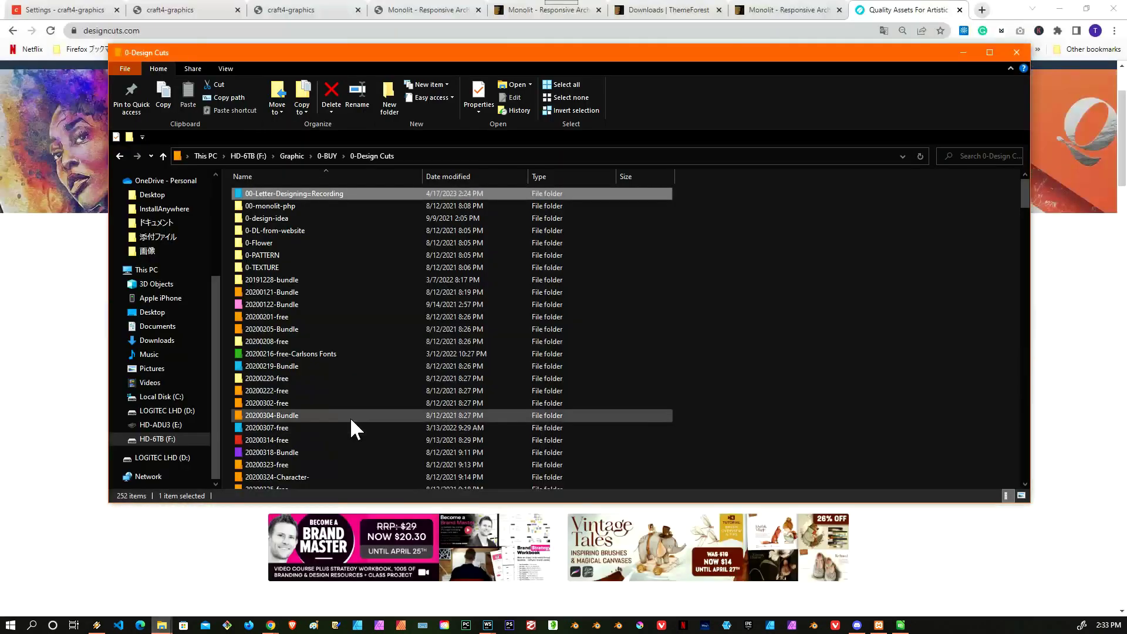
left_click(296, 279)
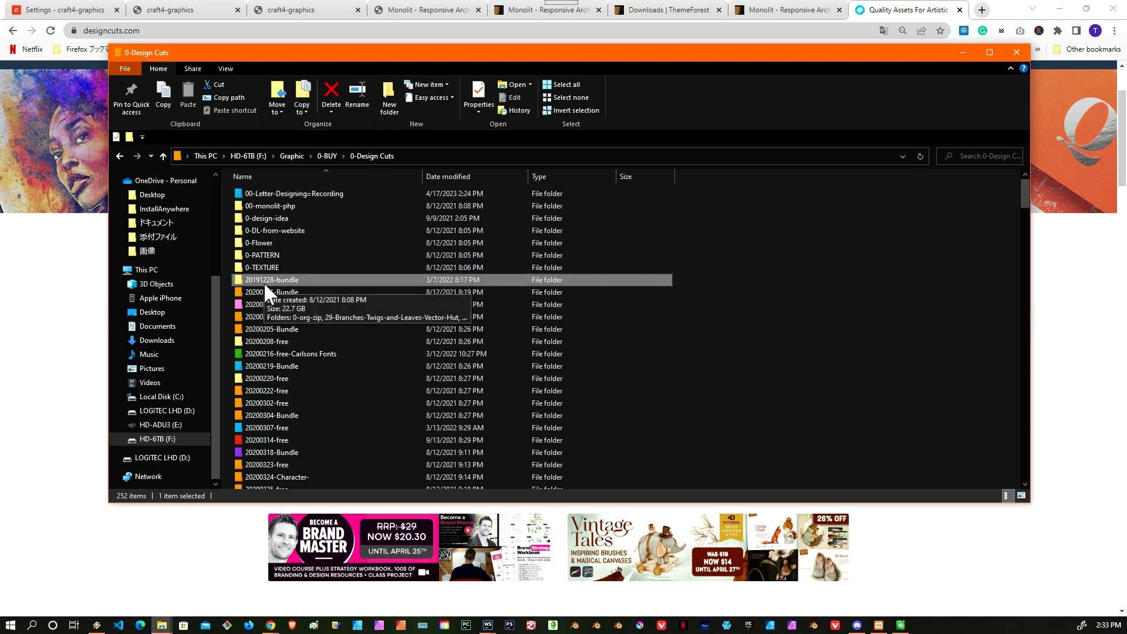
double_click(326, 278)
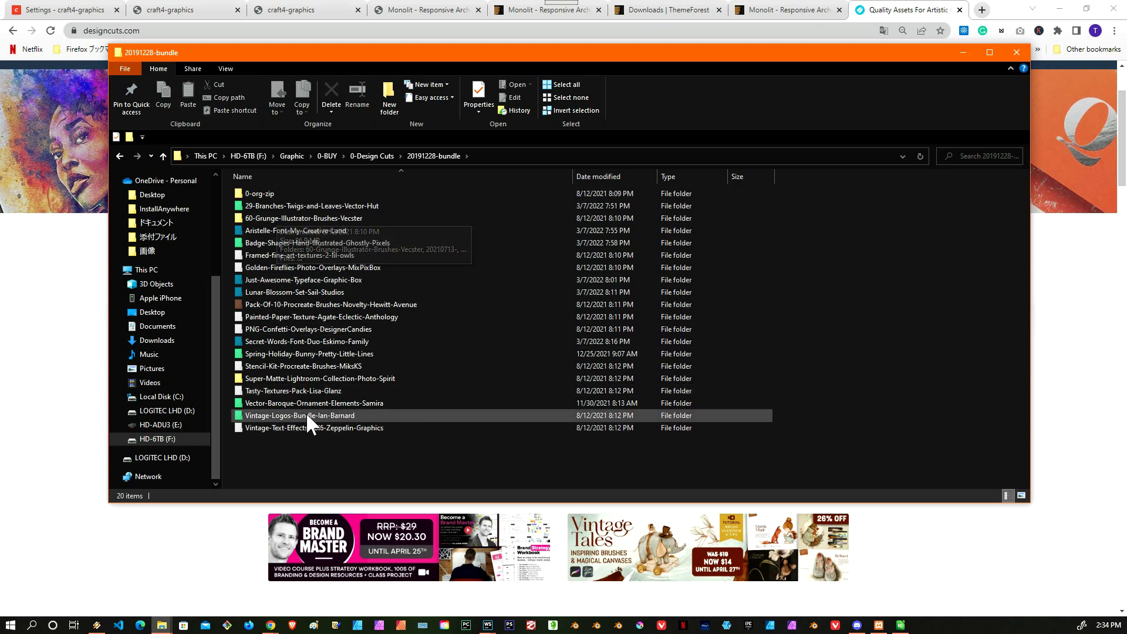
left_click(367, 157)
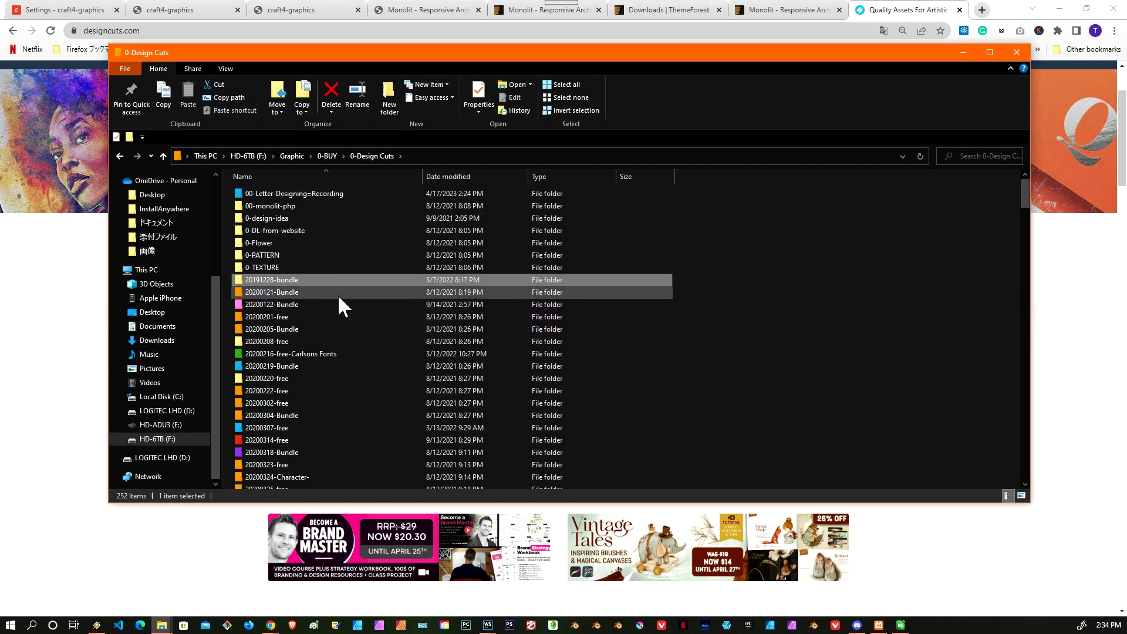
Step: Inspect the contents of the 20200121-Bundle folder and return to 0-Design Cuts
left_click(290, 290)
double_click(292, 290)
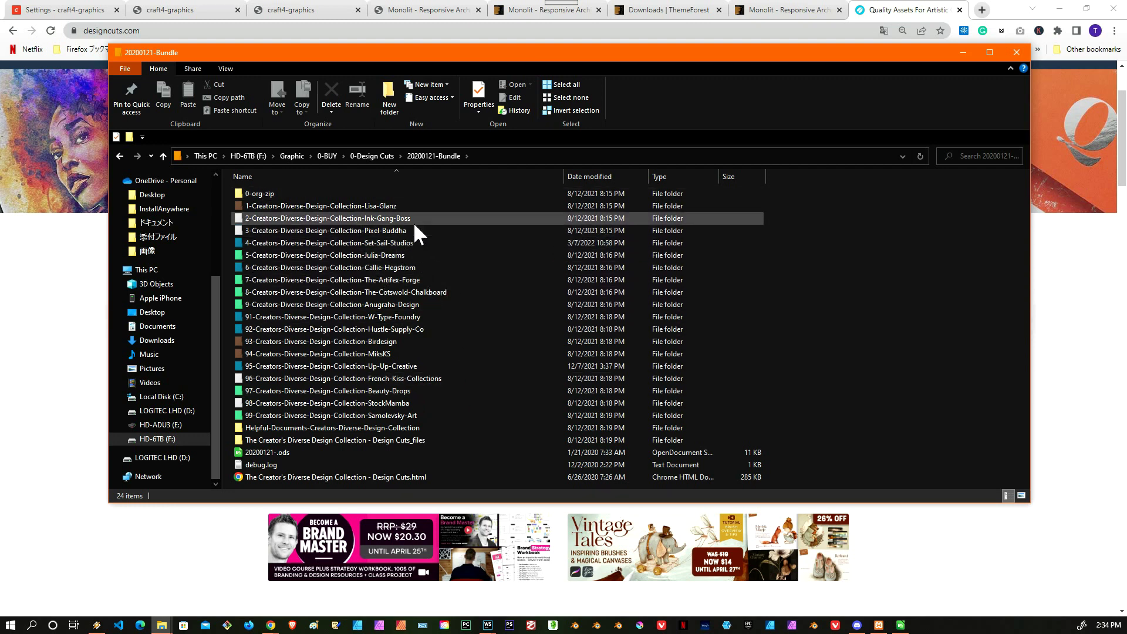
left_click(372, 156)
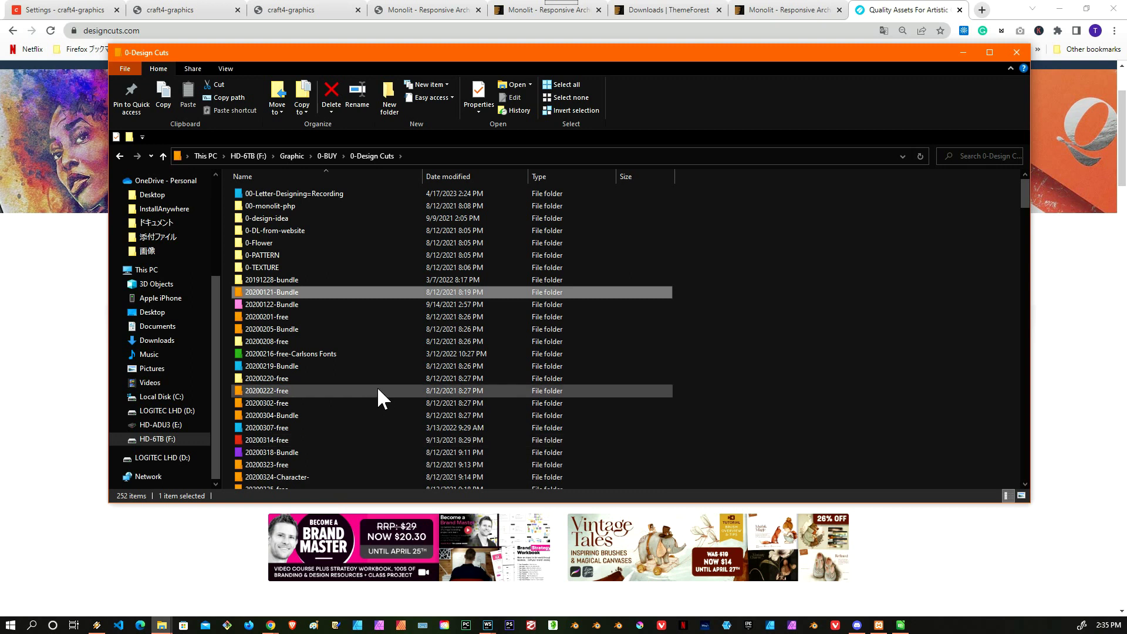
Step: Skim the dated bundle and free folders in 0-Design Cuts, going back to the start of the list
scroll(365, 326, "down", 13)
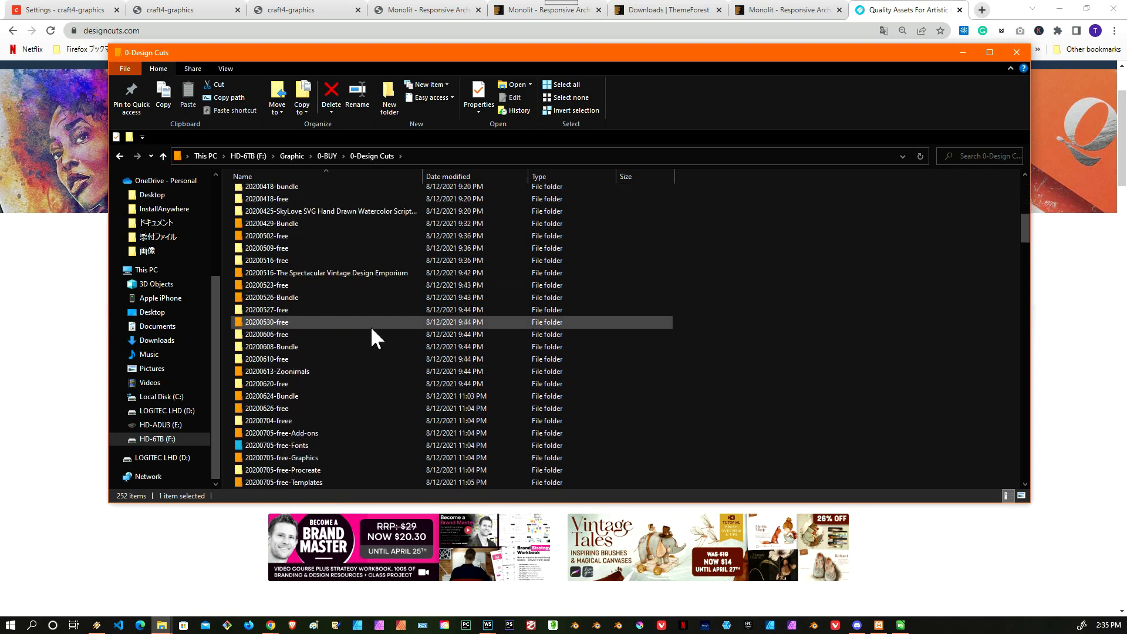
scroll(371, 326, "down", 2)
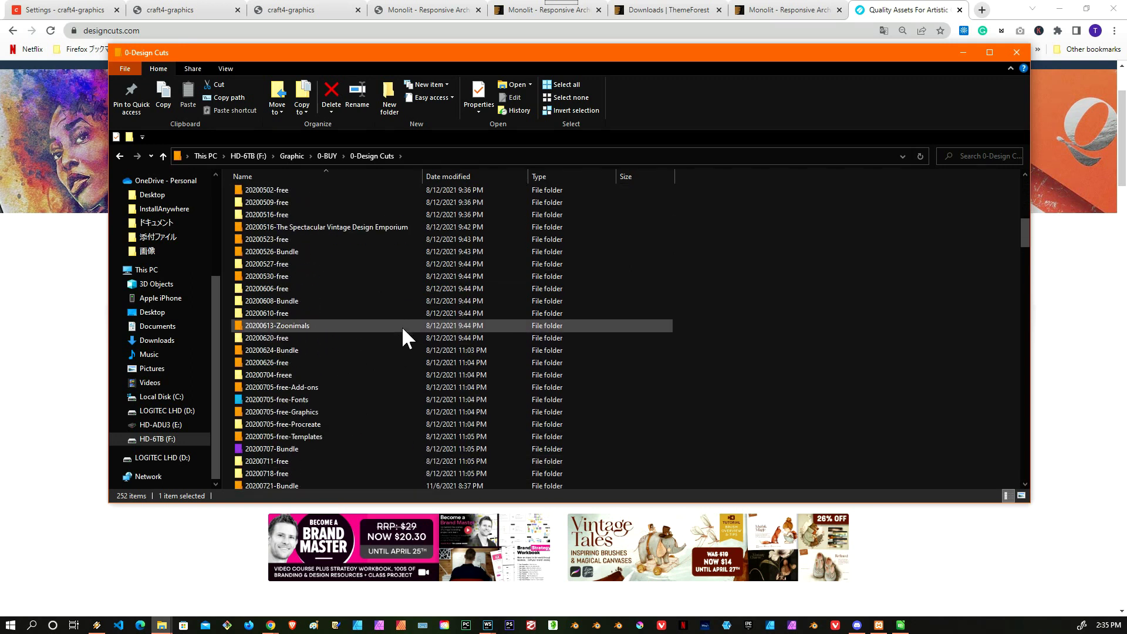
scroll(423, 332, "up", 15)
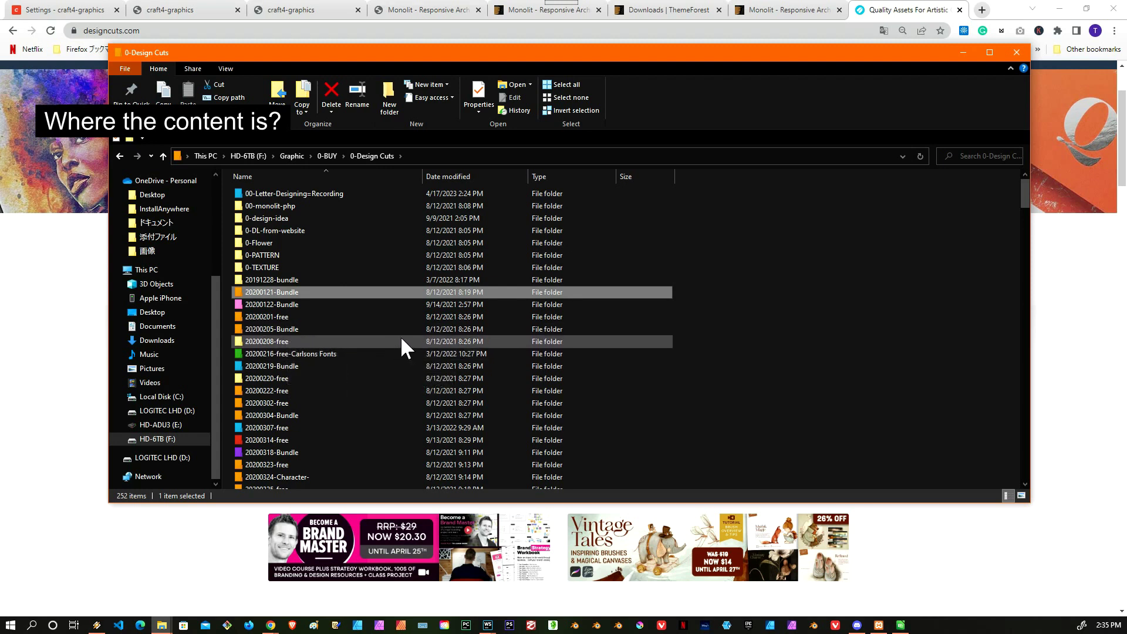
Step: Open the 20200122-Bundle folder and widen the Name column to read the full toolkit folder names
scroll(394, 334, "down", 1)
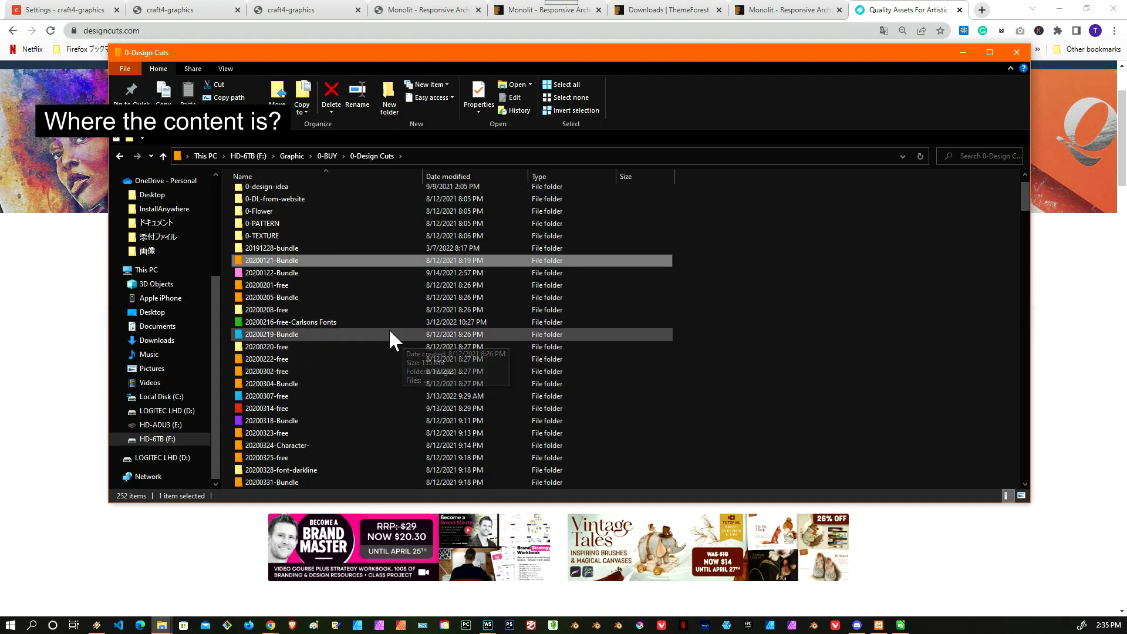
double_click(282, 273)
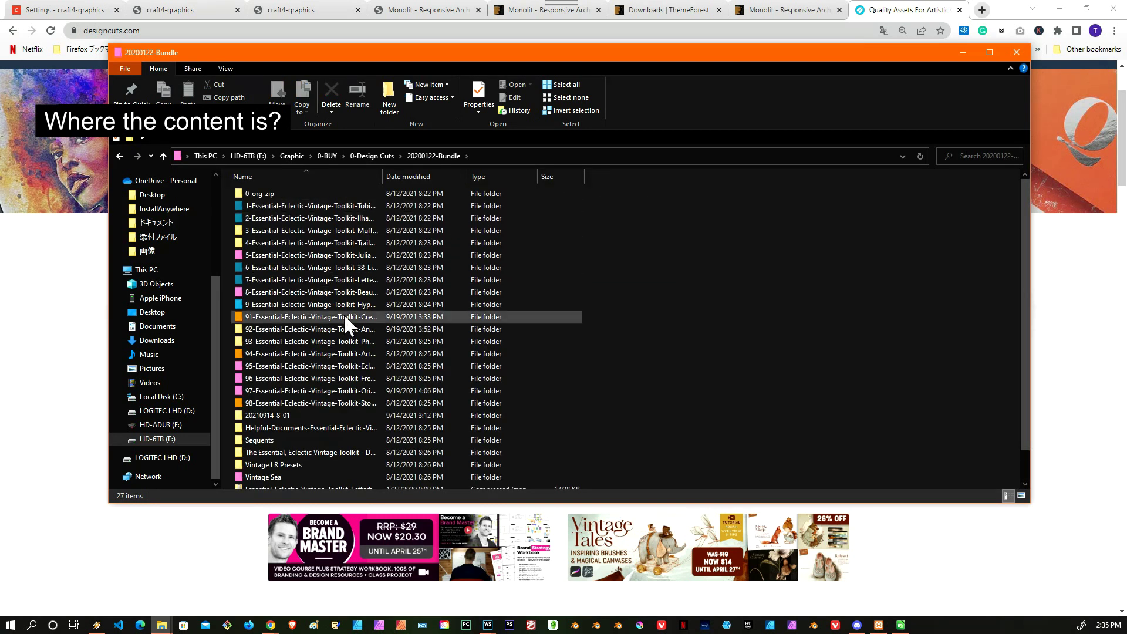
left_click_drag(379, 176, 617, 176)
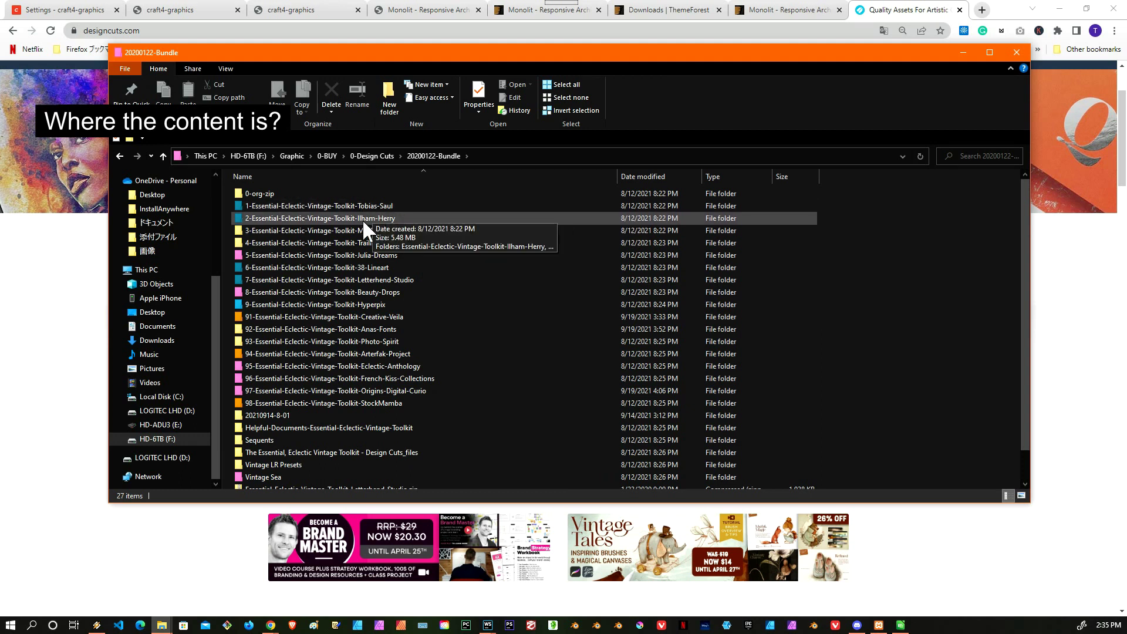
scroll(426, 320, "down", 1)
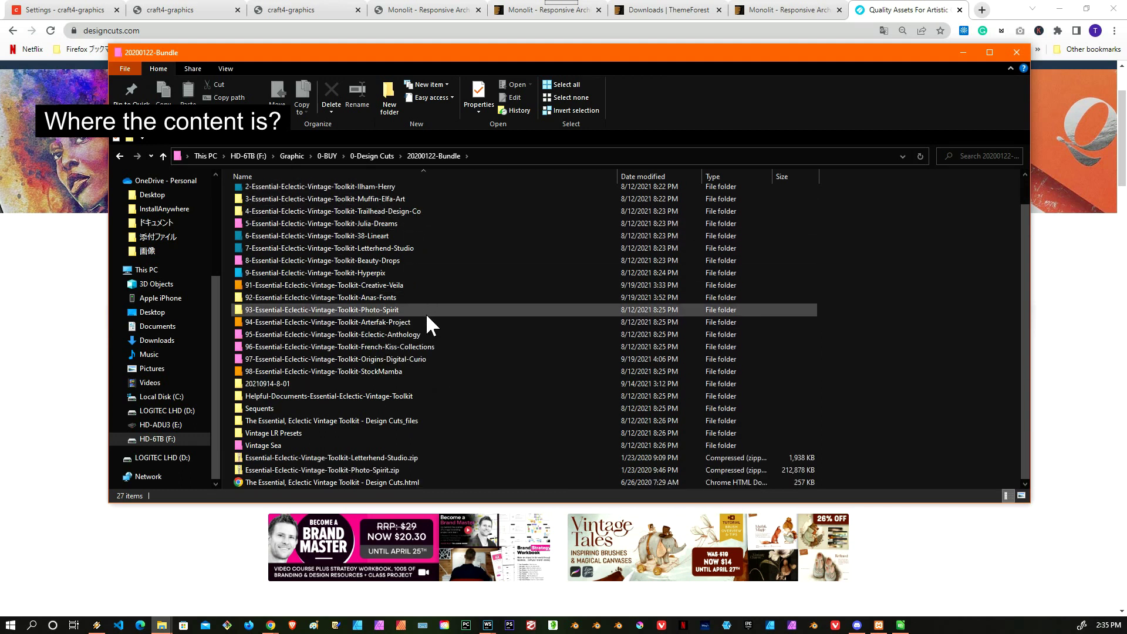
scroll(414, 296, "up", 1)
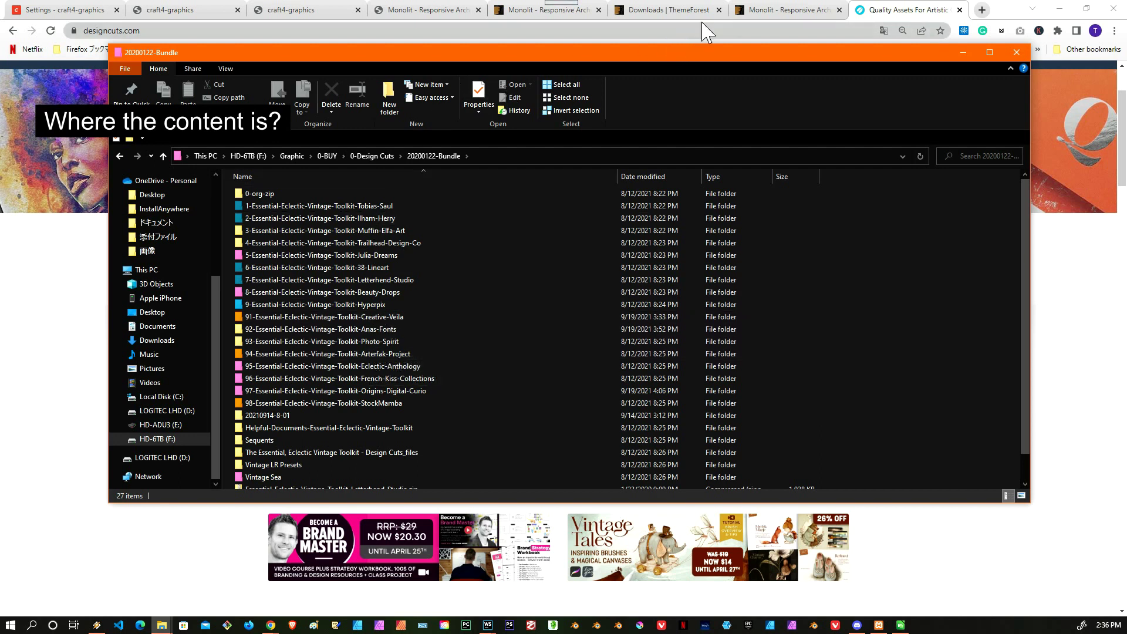
Step: Switch to the browser's ThemeForest page for Monolit - Responsive Architecture Template and review its preview image and licence options
left_click(999, 16)
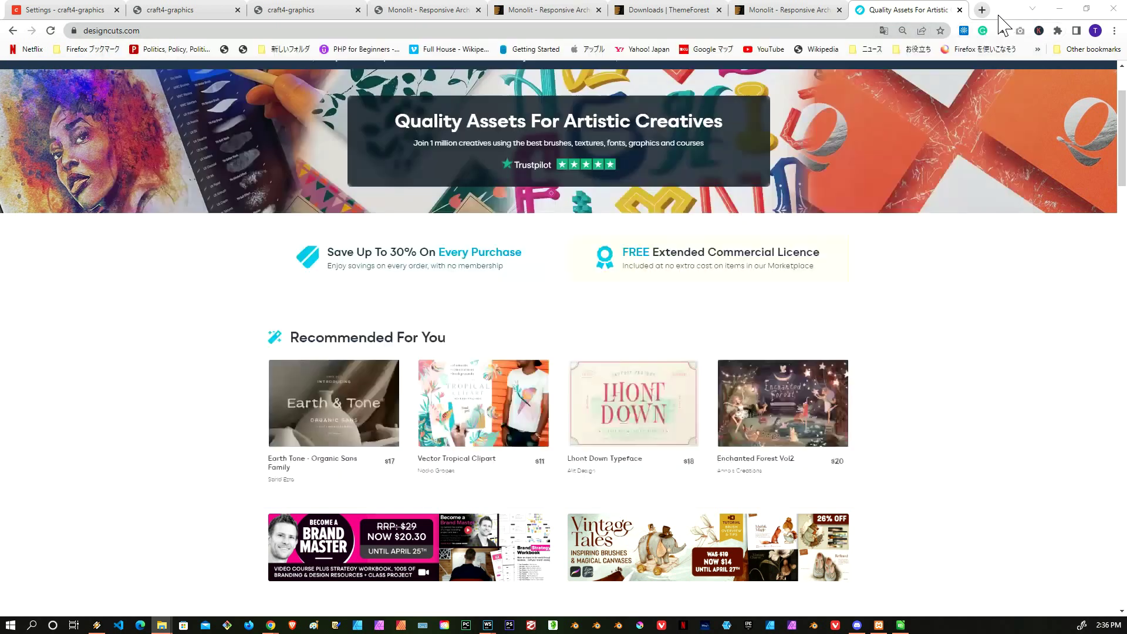
left_click(531, 12)
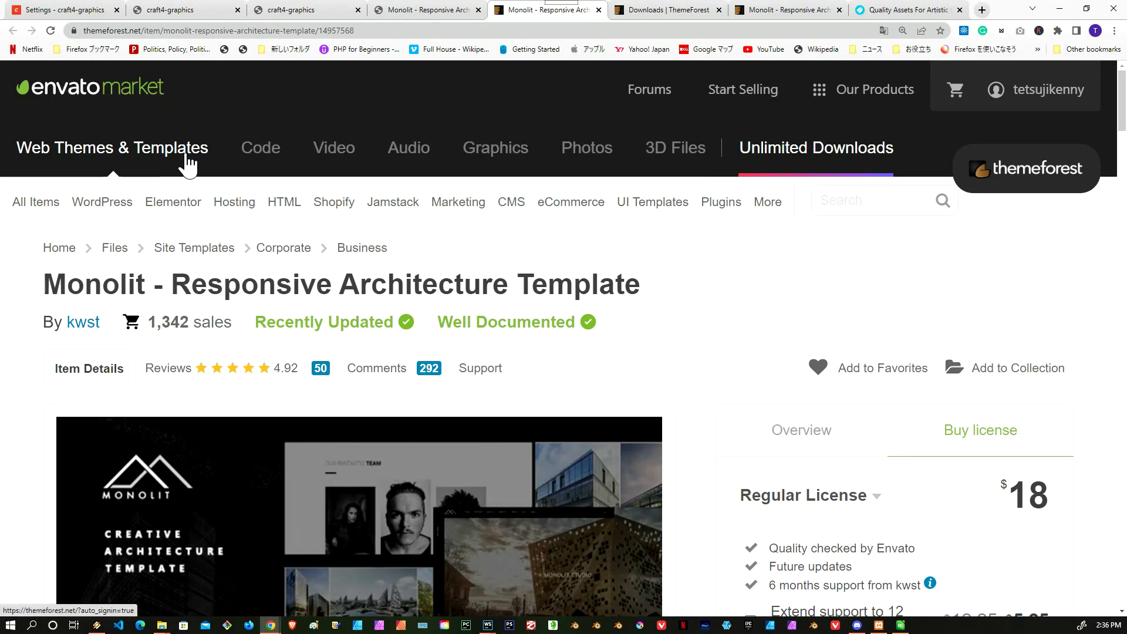
mouse_move(194, 209)
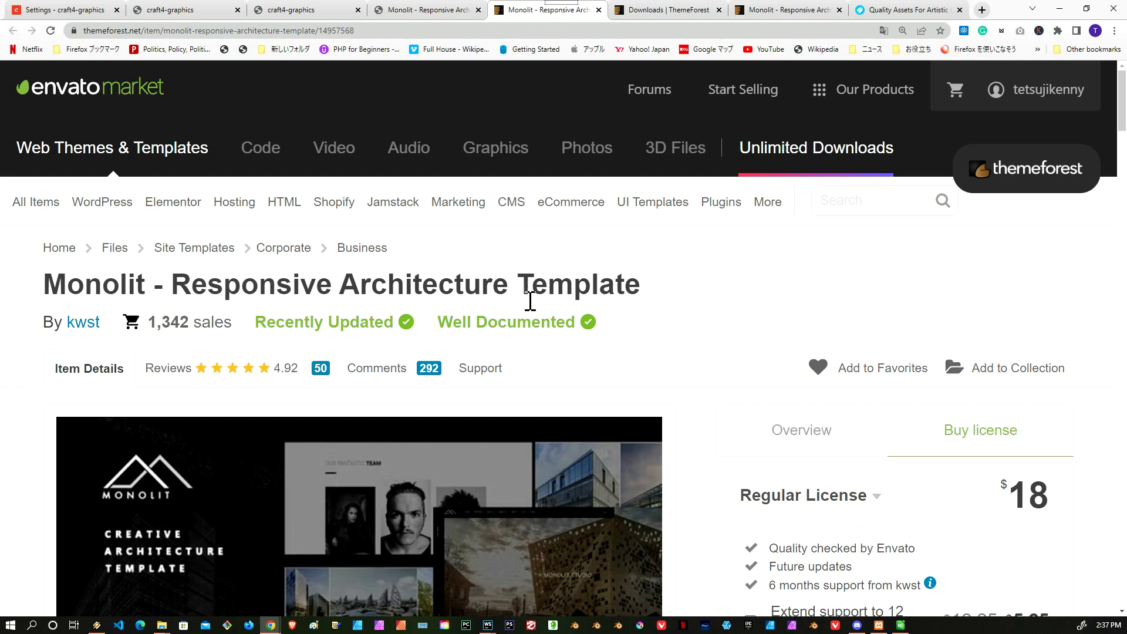
scroll(687, 307, "down", 2)
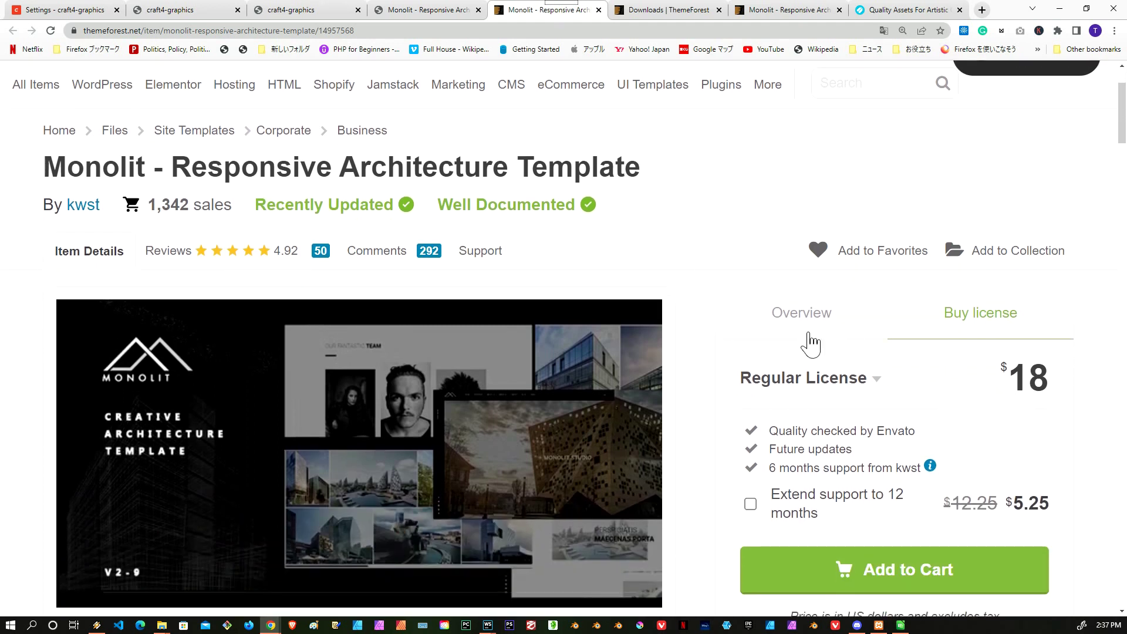
scroll(740, 273, "down", 2)
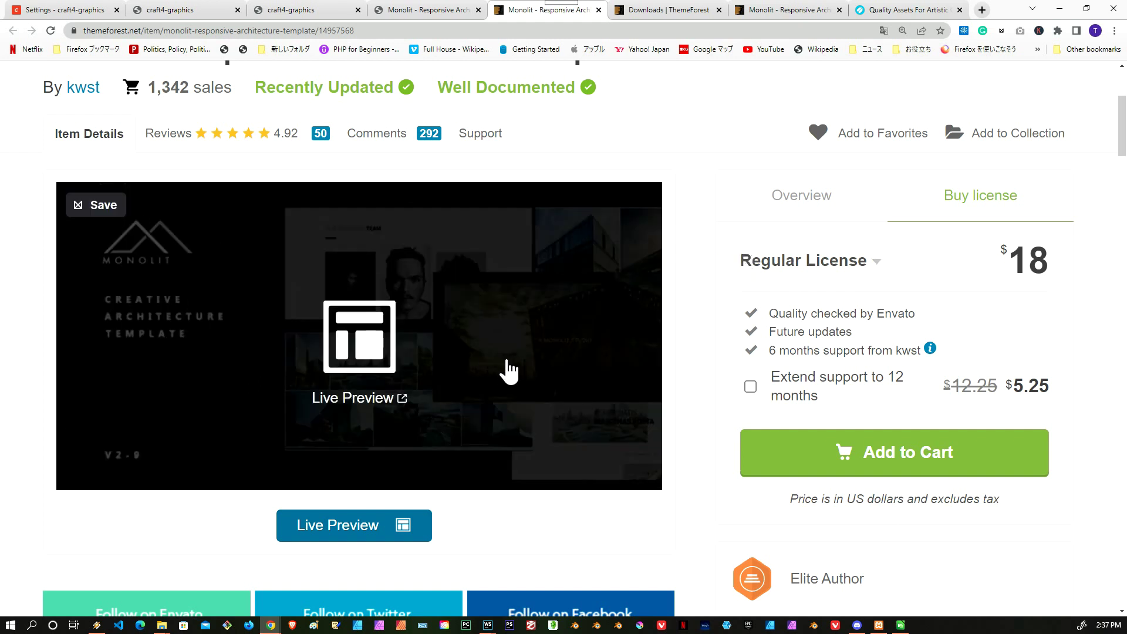
scroll(558, 229, "up", 4)
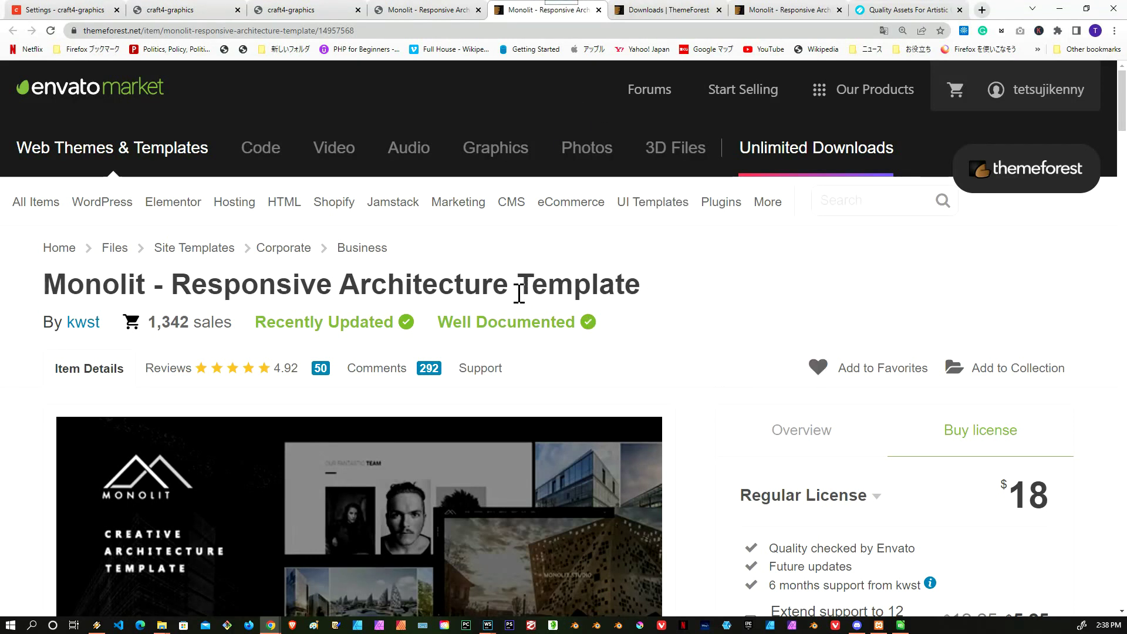
Step: Open the multipage Image demo from the Monolit template's full-screen preview page
left_click(646, 10)
left_click(781, 10)
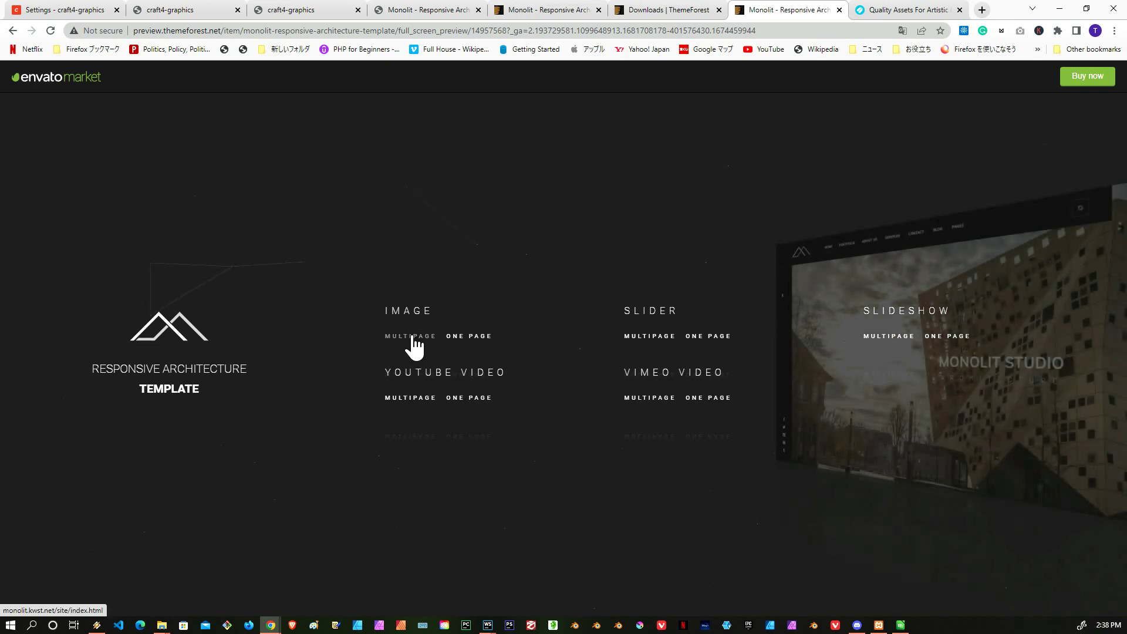
left_click(412, 336)
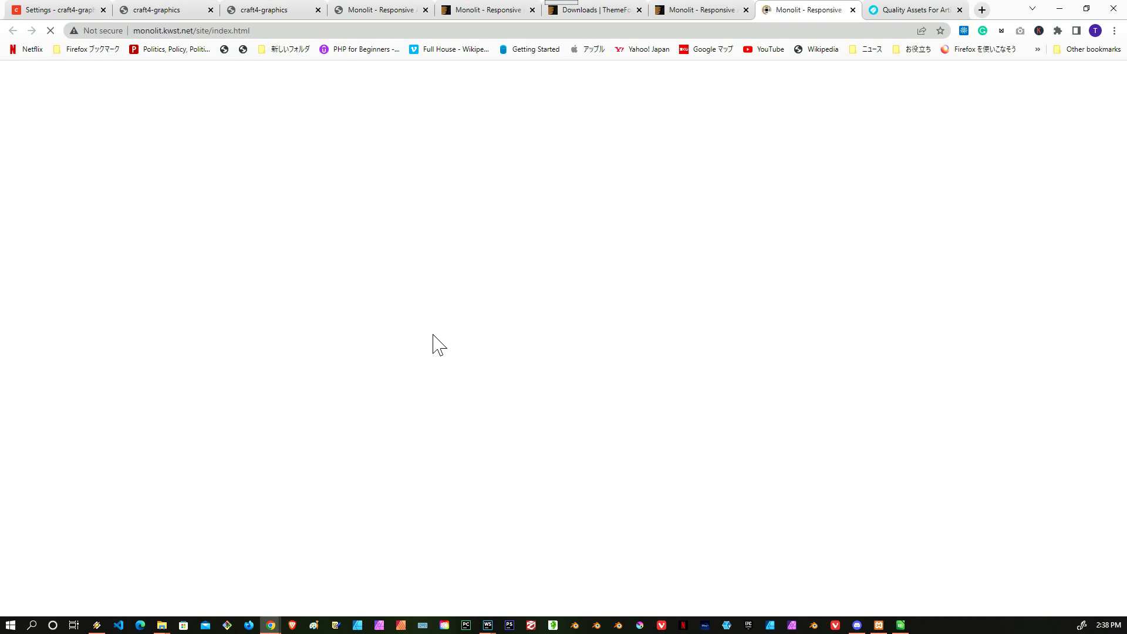
Step: Examine the Monolit demo home page from the welcome section through the facts to the featured works
scroll(699, 311, "down", 4)
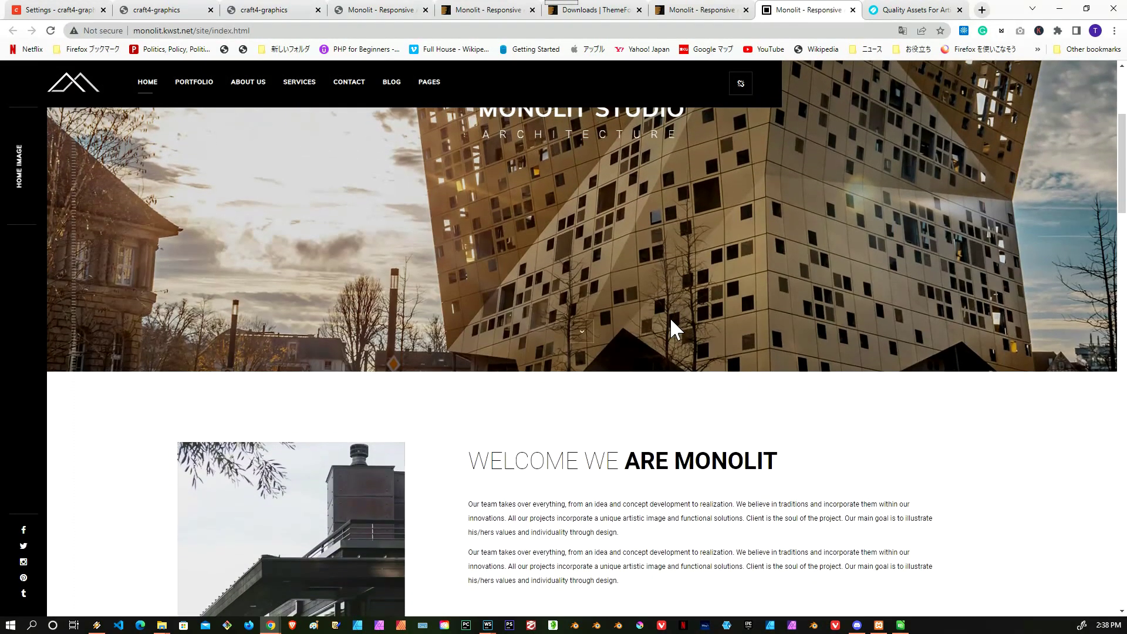
scroll(671, 320, "down", 10)
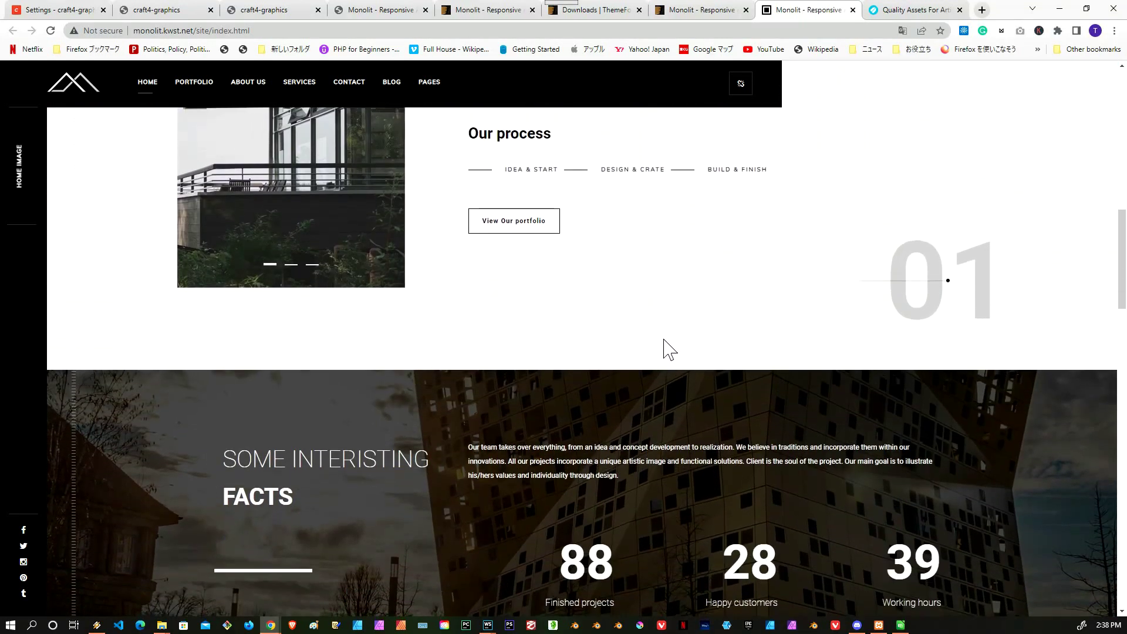
scroll(673, 296, "down", 2)
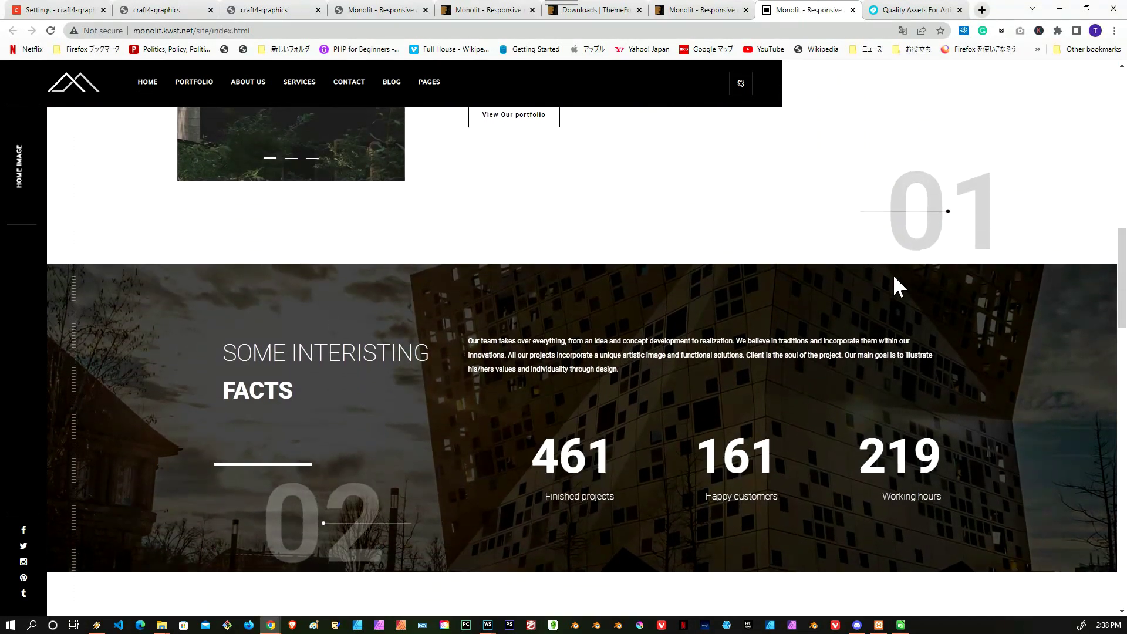
scroll(446, 456, "down", 2)
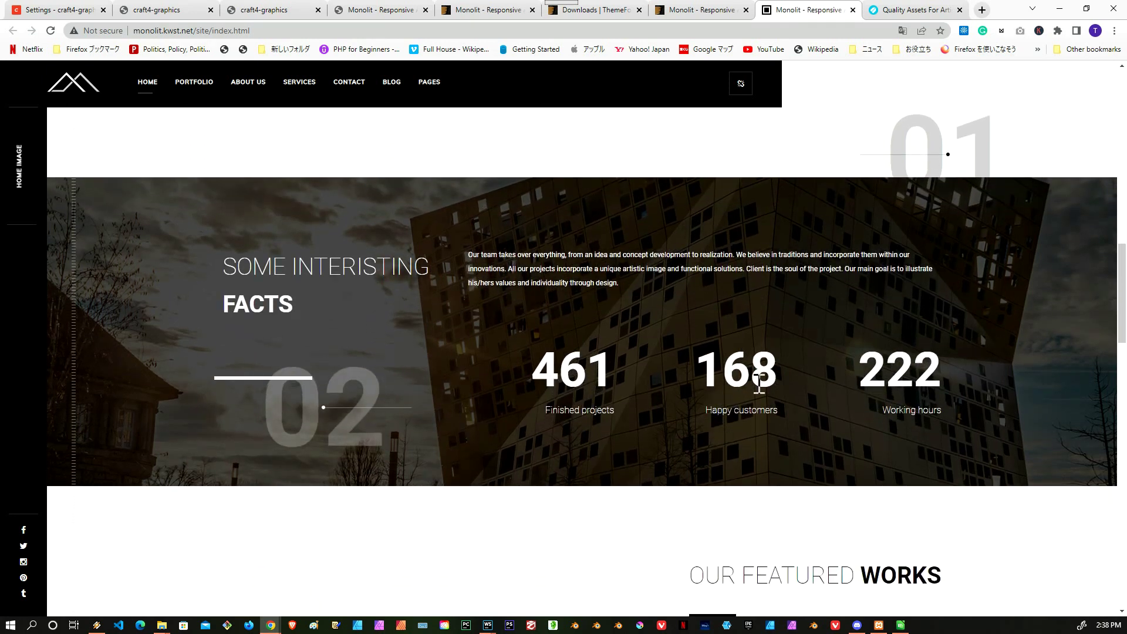
scroll(707, 344, "down", 5)
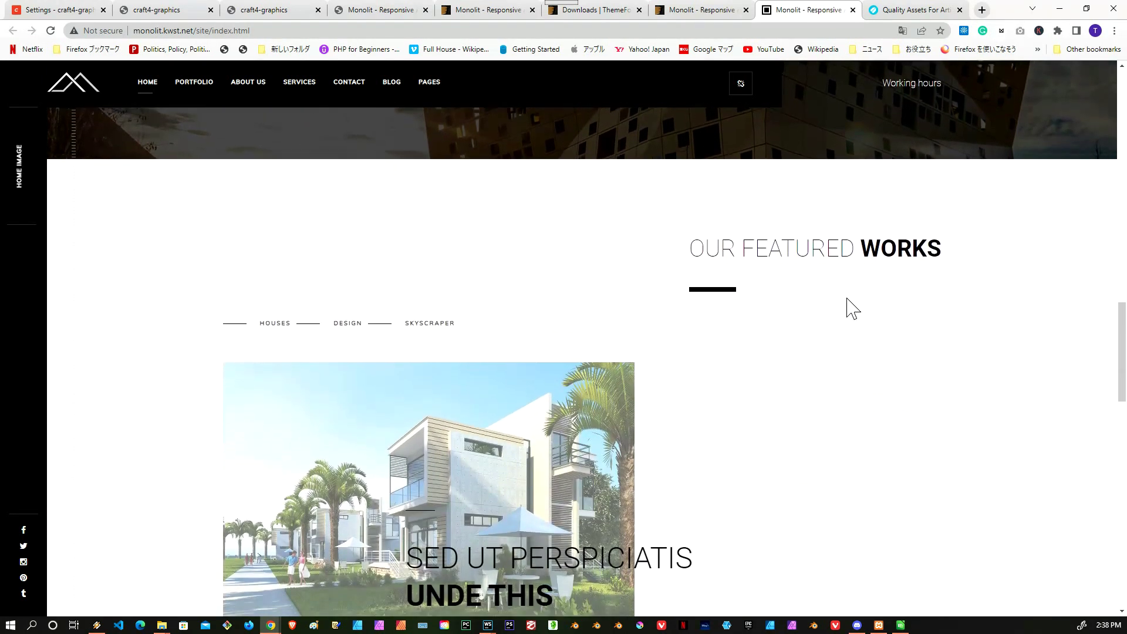
scroll(853, 309, "down", 11)
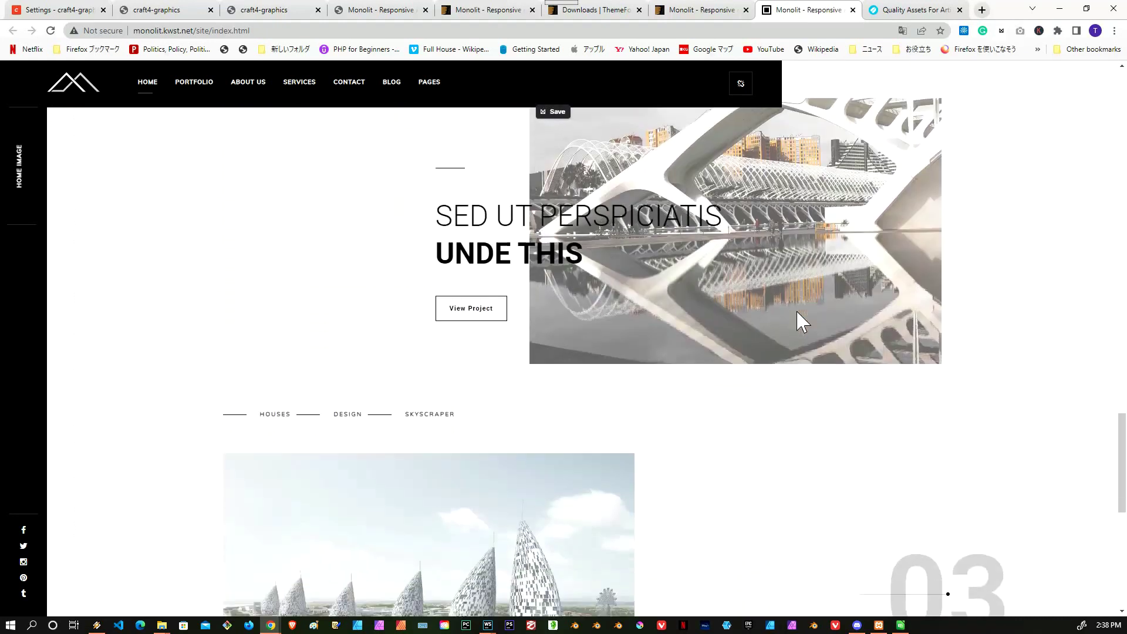
Step: Review the Monolit demo home page down to its footer and back up to the Our process section
scroll(788, 319, "down", 8)
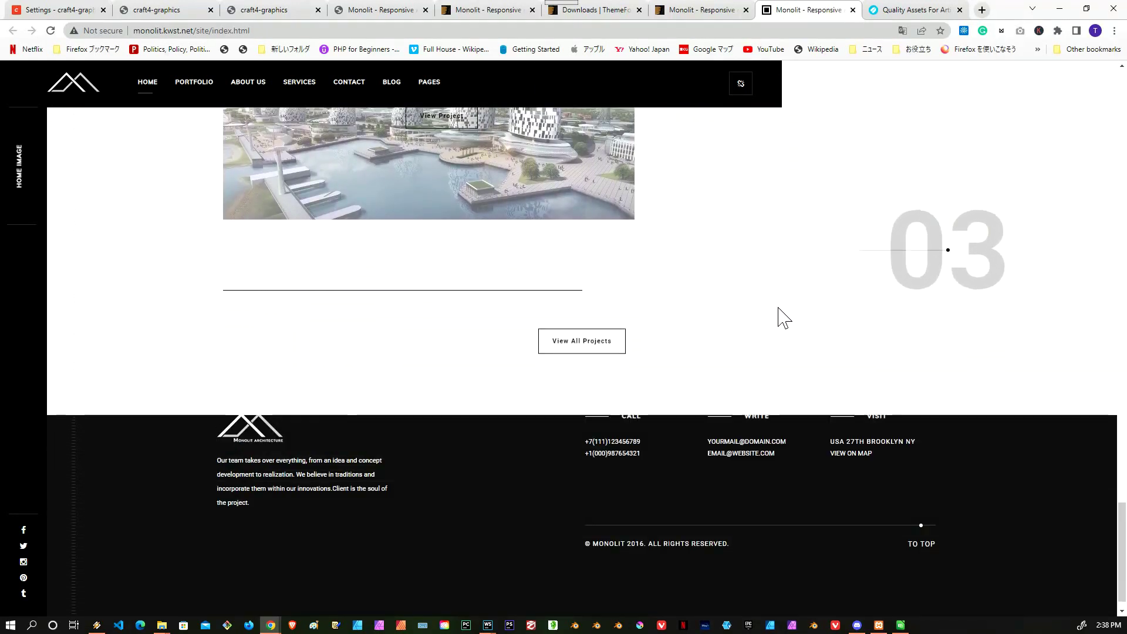
scroll(788, 308, "up", 8)
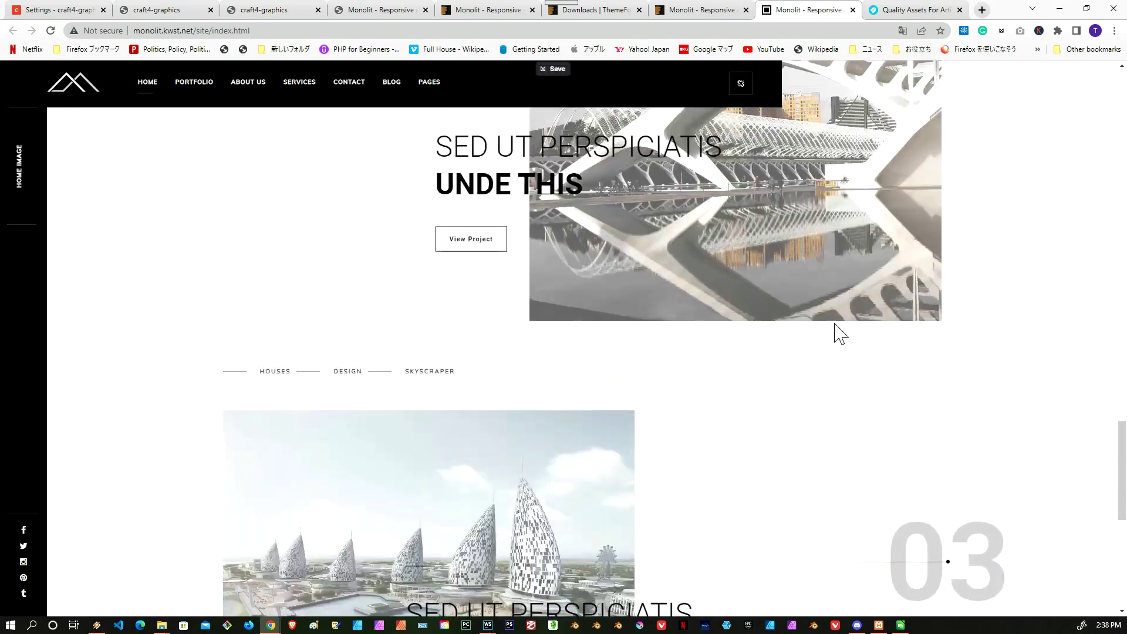
scroll(840, 334, "up", 12)
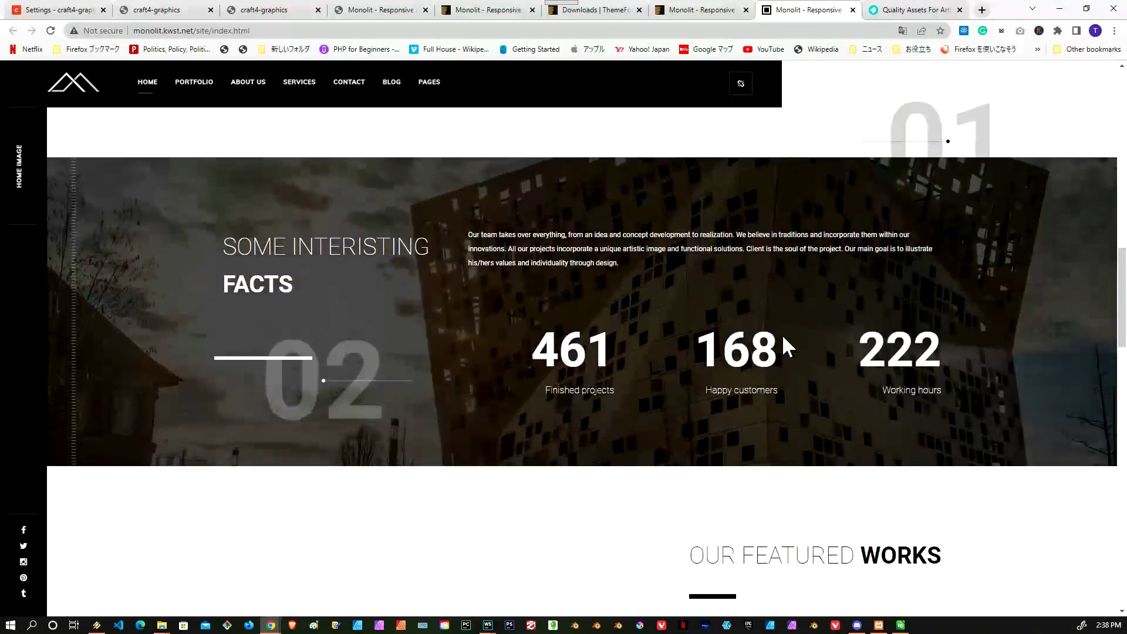
scroll(784, 338, "up", 5)
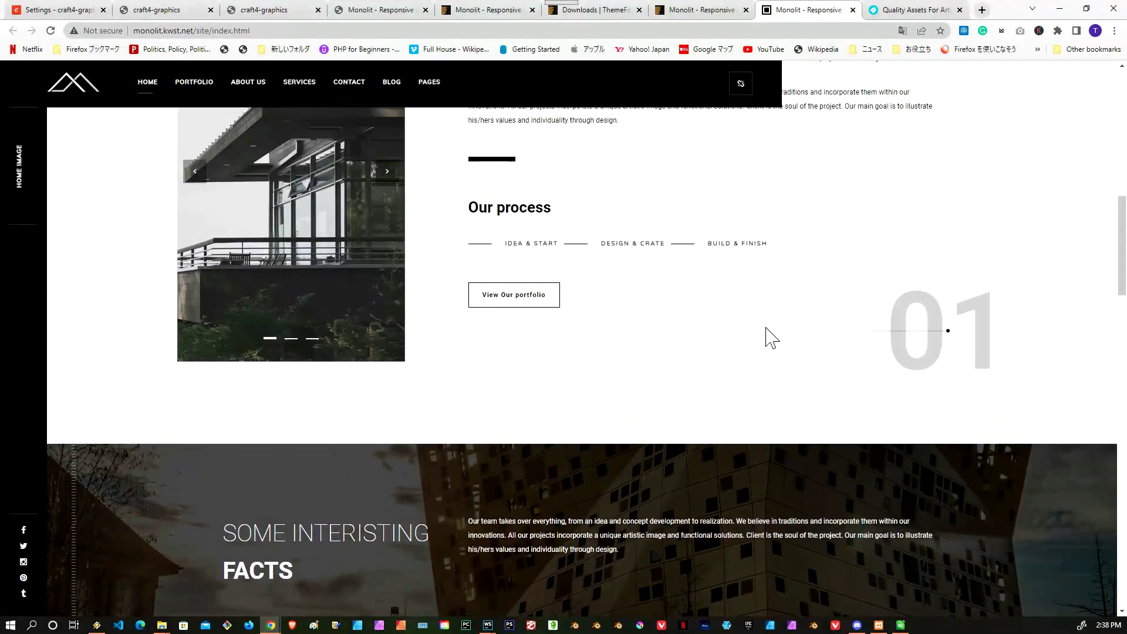
scroll(773, 338, "up", 1)
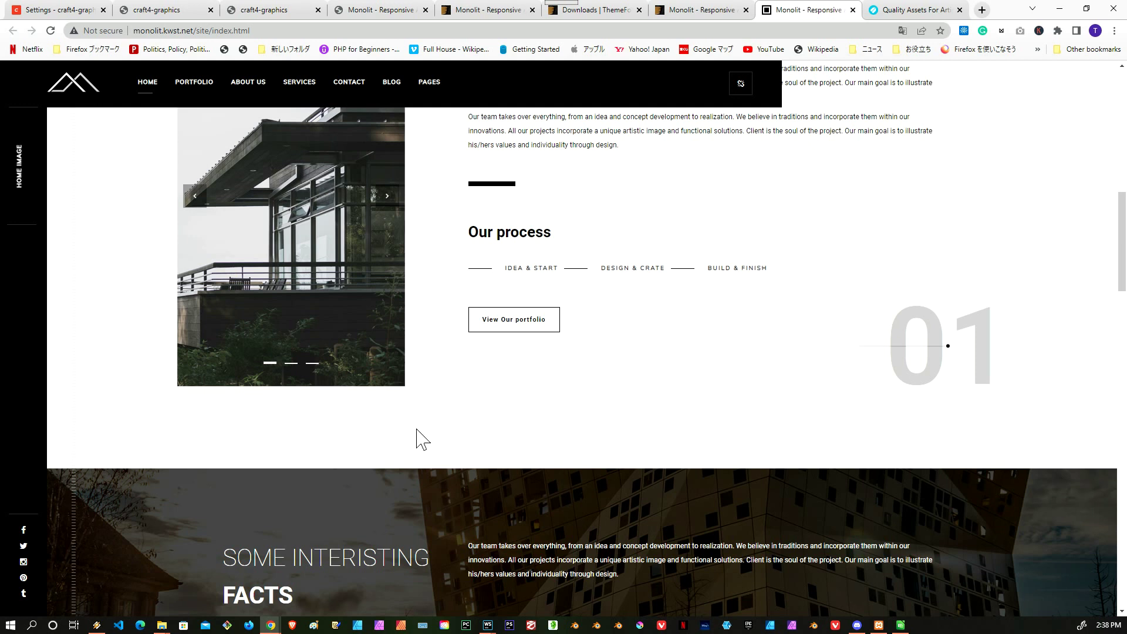
Step: Switch to the File Explorer window showing 20200122-Bundle and go up to its parent folder, 0-Design Cuts
mouse_move(165, 626)
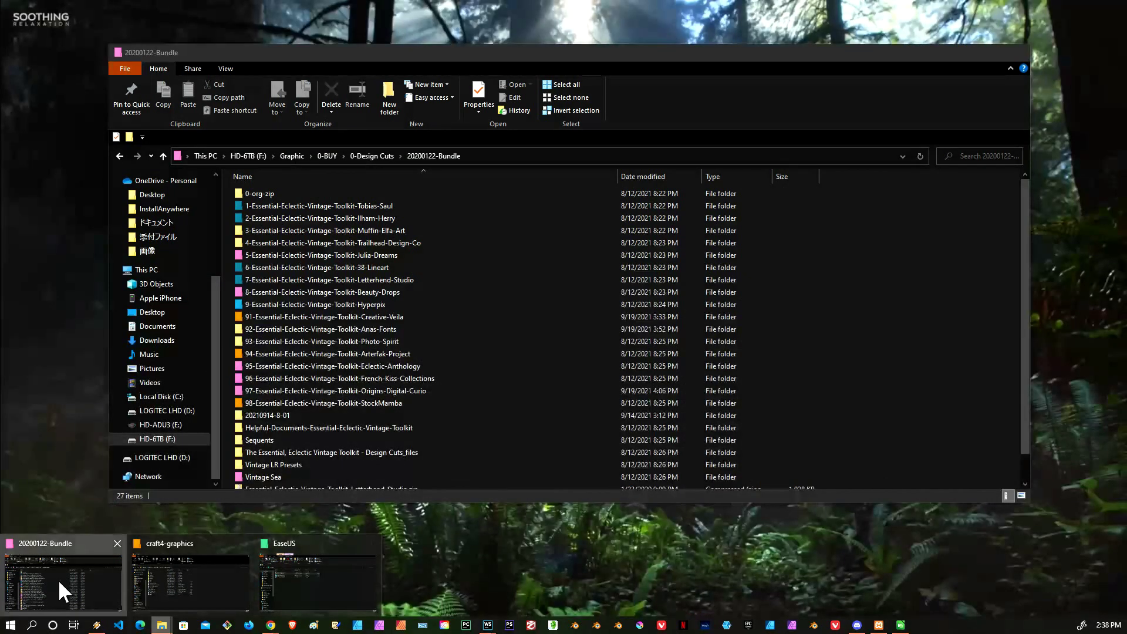
left_click(58, 579)
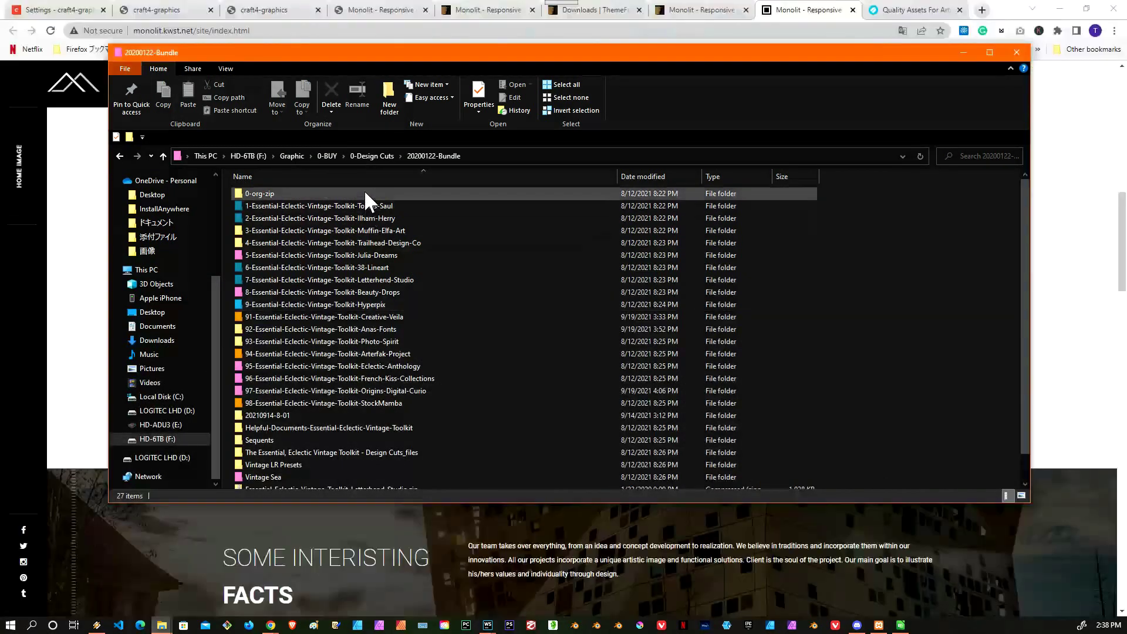
left_click(359, 155)
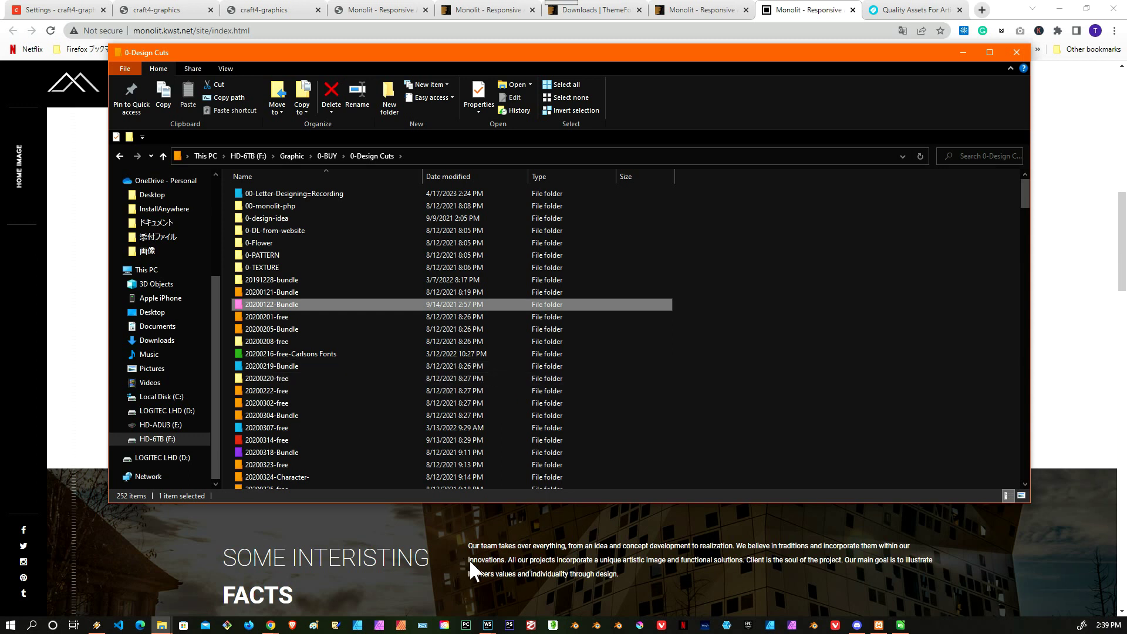
Step: Switch to the monolit project in WebStorm, review index.html and the python -m http.server terminal output, and minimize the window
mouse_move(486, 629)
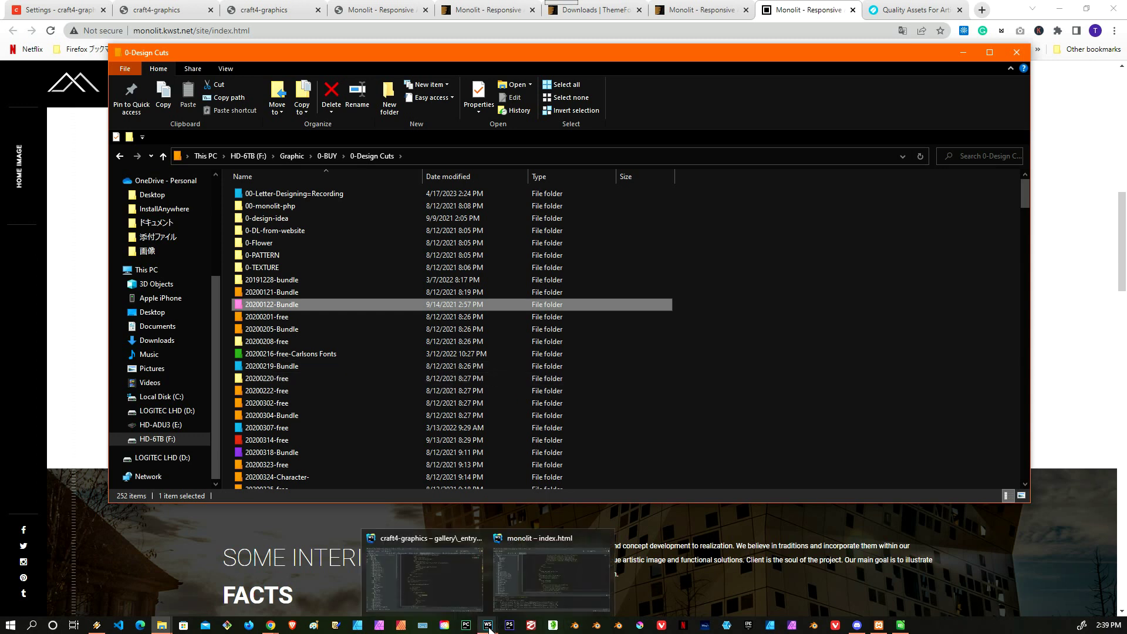
left_click(517, 597)
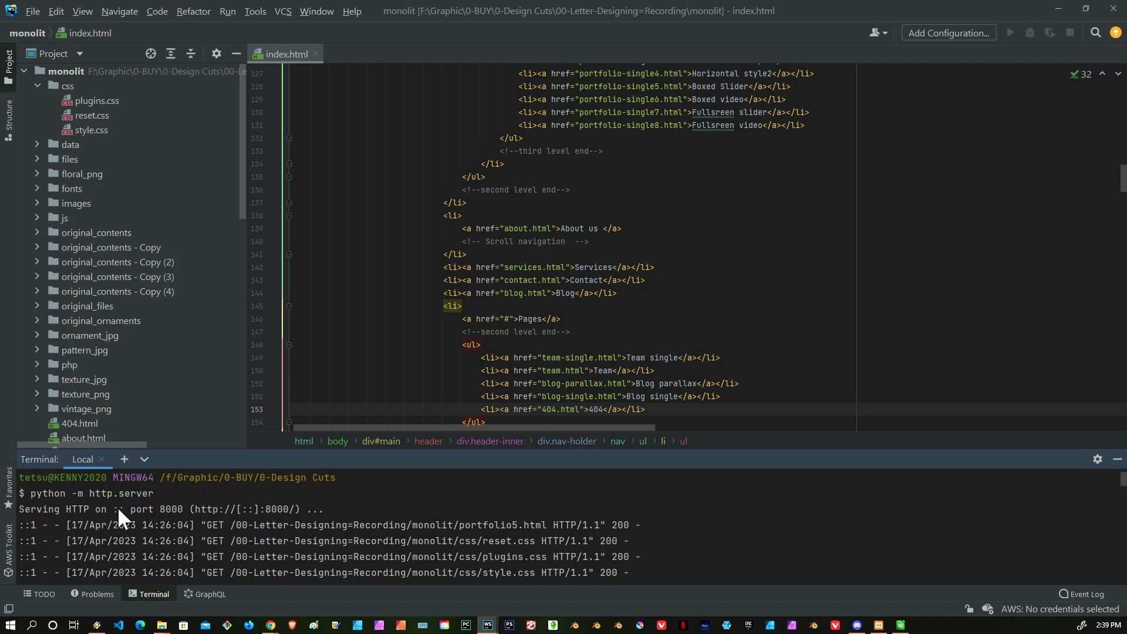
scroll(253, 517, "up", 1)
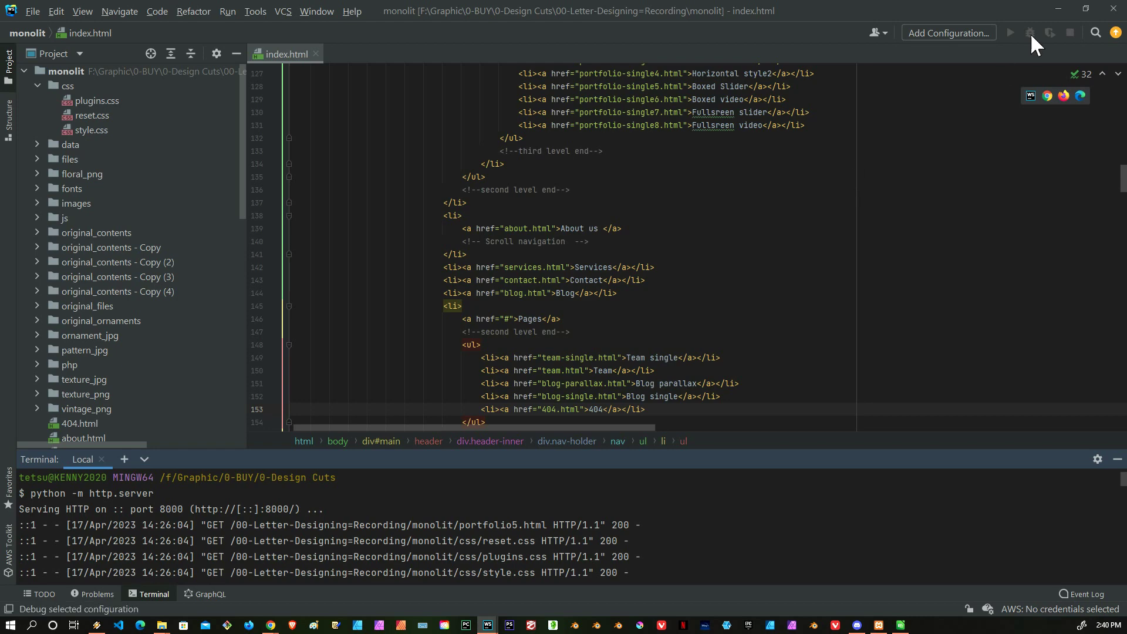
left_click(1060, 8)
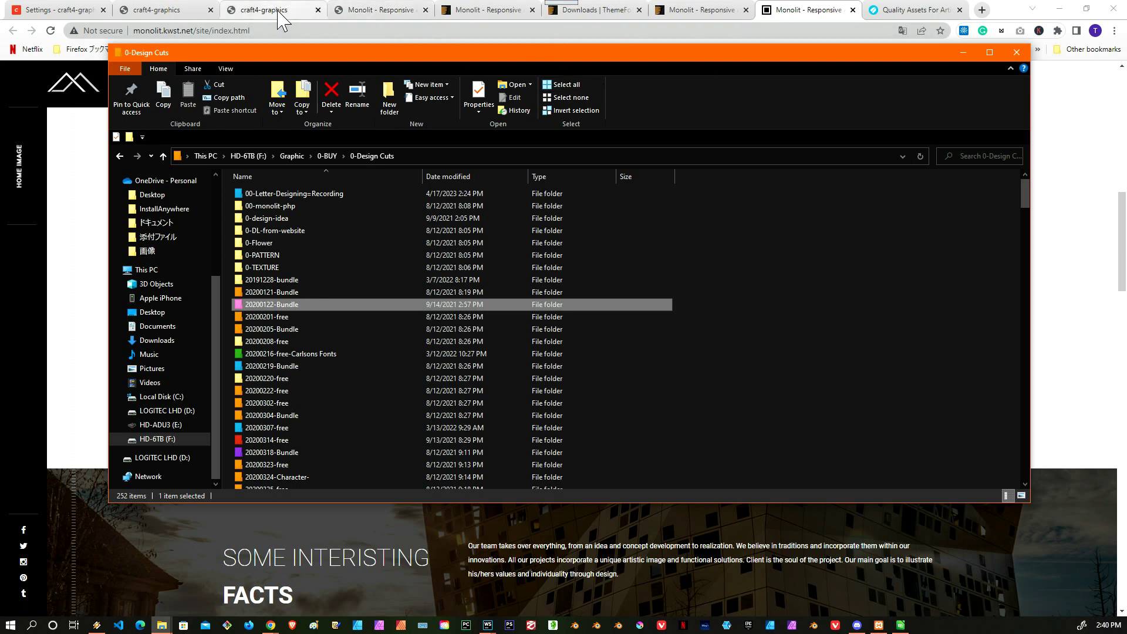
Step: Switch to the browser's local 20191228-bundle gallery page and examine its category filters and botanical branch images
left_click(376, 18)
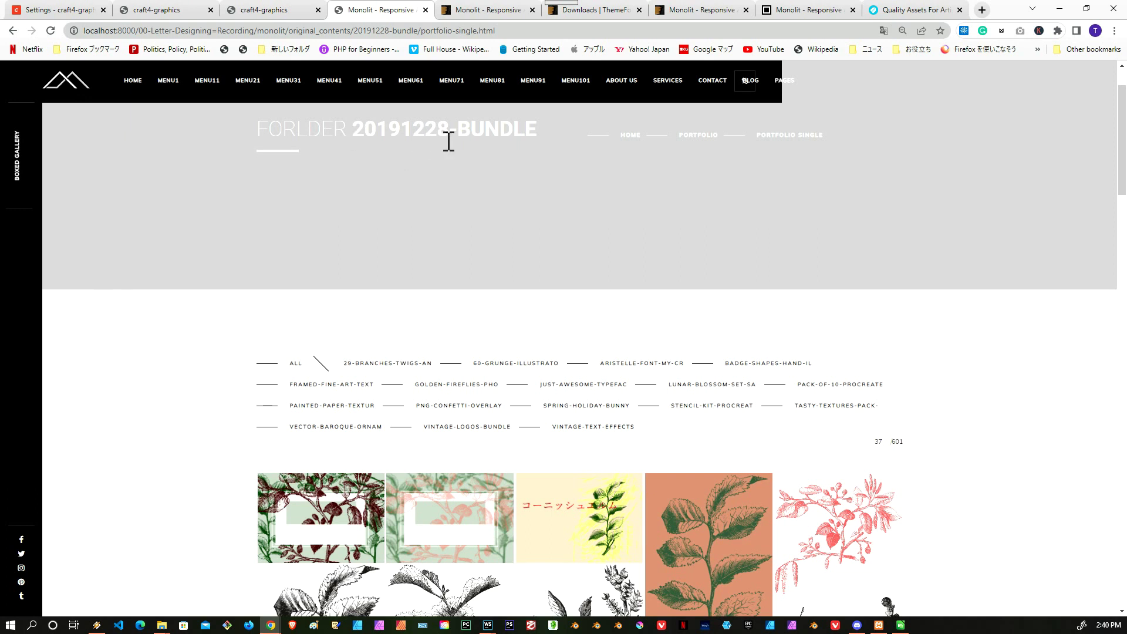
scroll(559, 227, "down", 1)
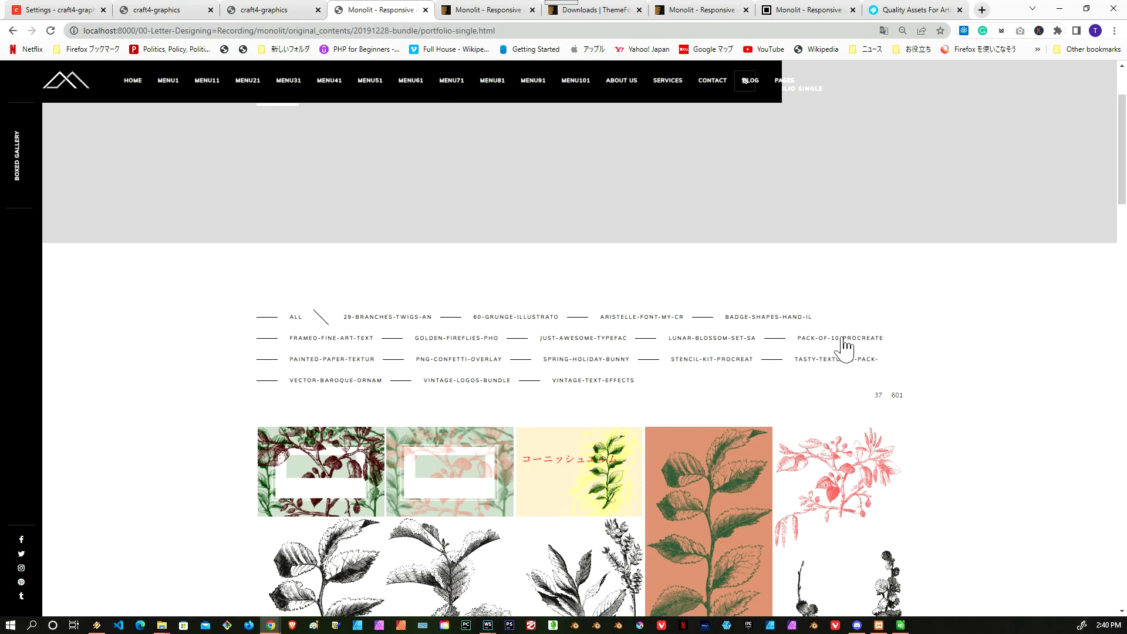
scroll(915, 350, "down", 1)
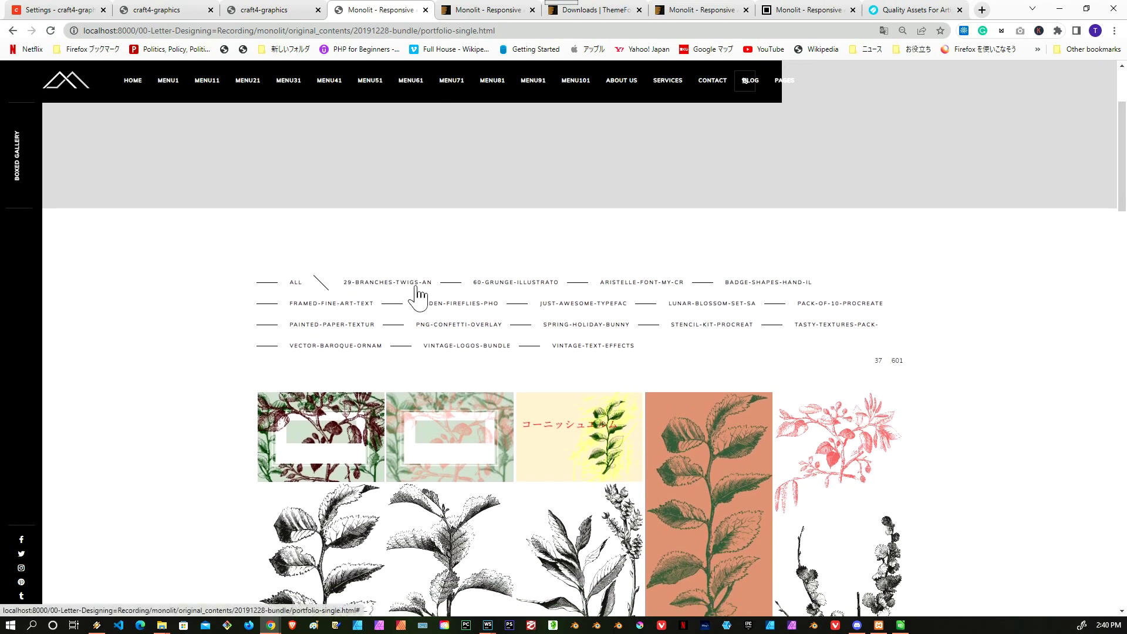
scroll(436, 345, "down", 5)
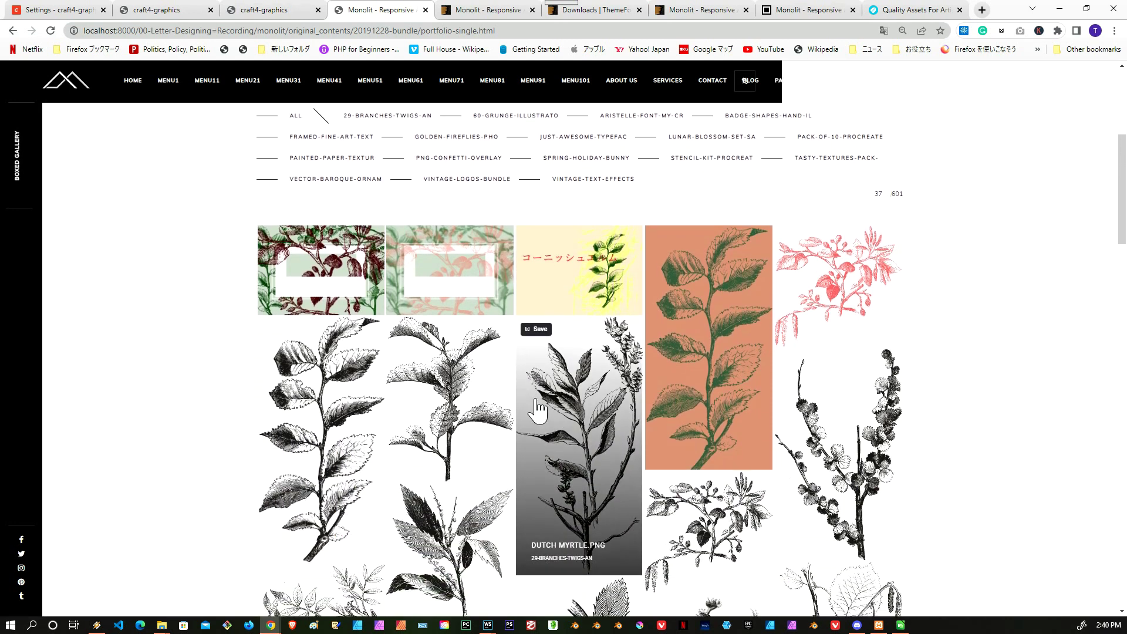
scroll(605, 464, "down", 2)
scroll(549, 478, "down", 1)
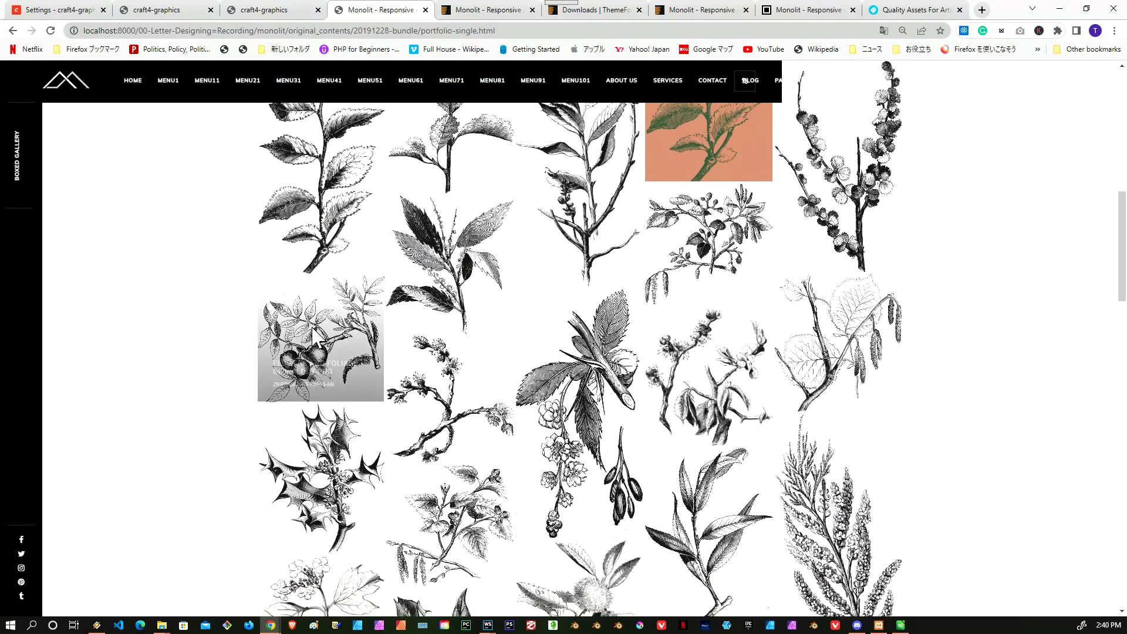
scroll(763, 423, "down", 5)
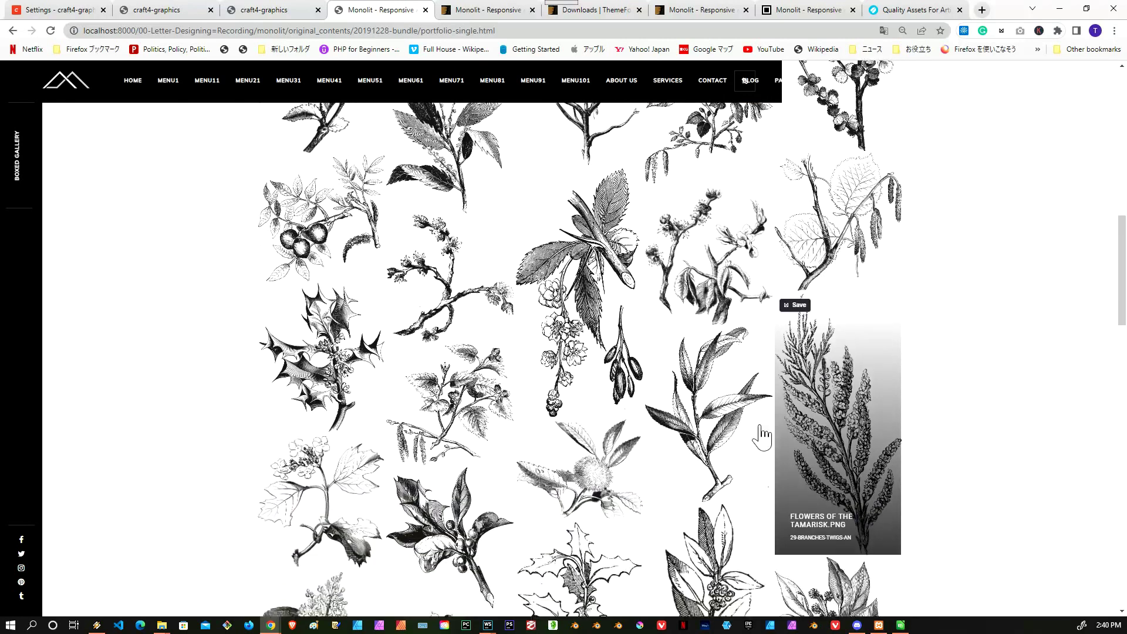
scroll(552, 391, "down", 4)
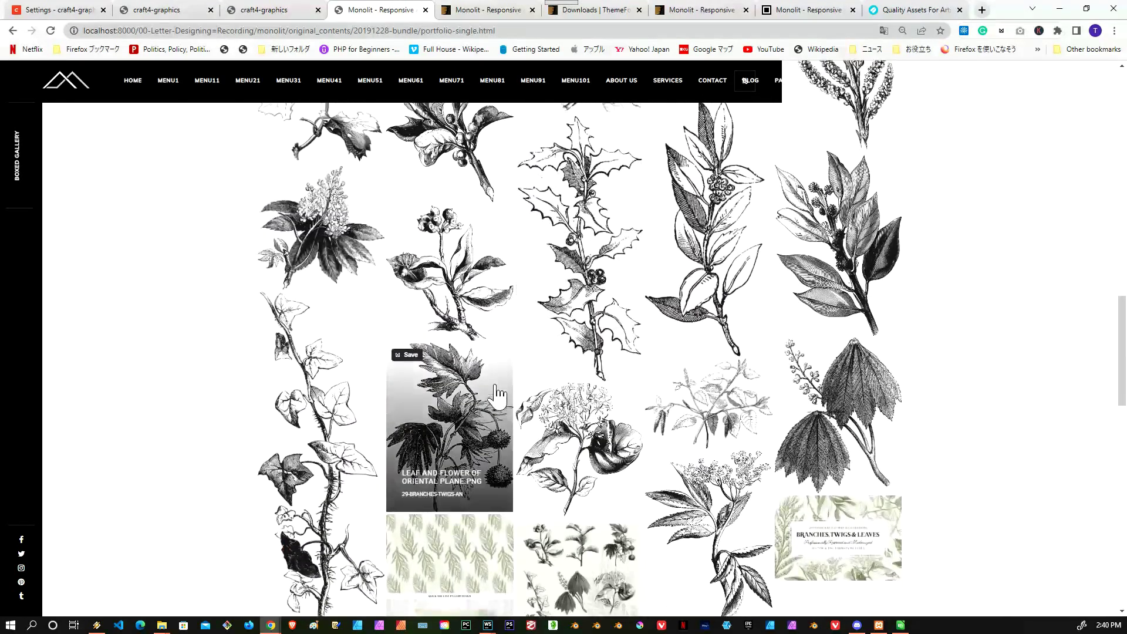
scroll(470, 376, "up", 5)
scroll(449, 370, "up", 10)
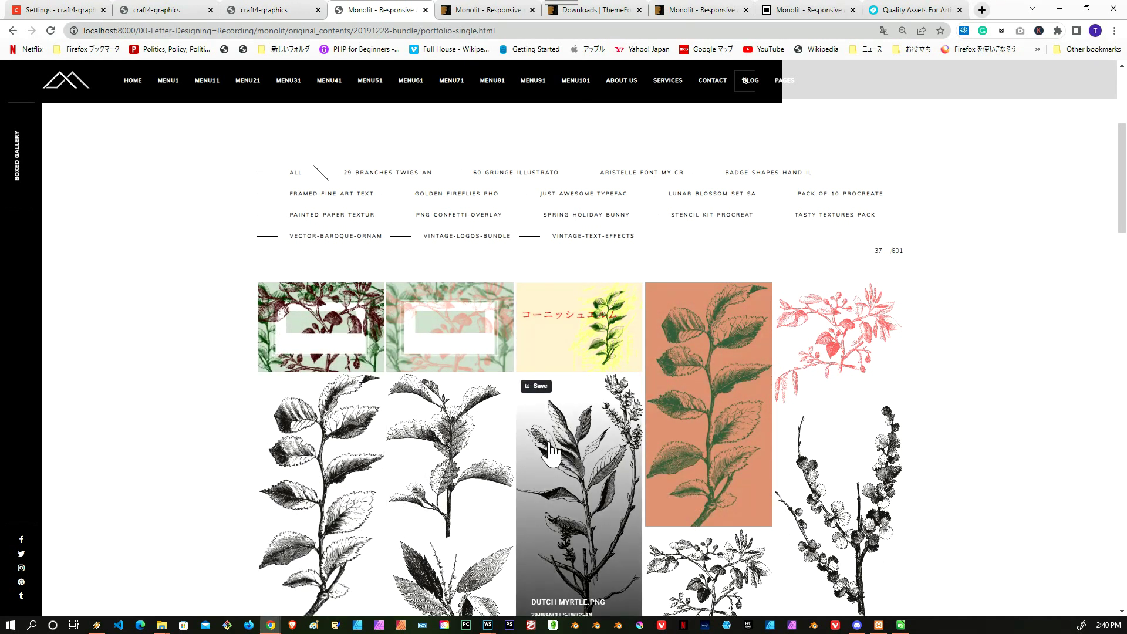
scroll(369, 411, "down", 1)
scroll(411, 323, "up", 2)
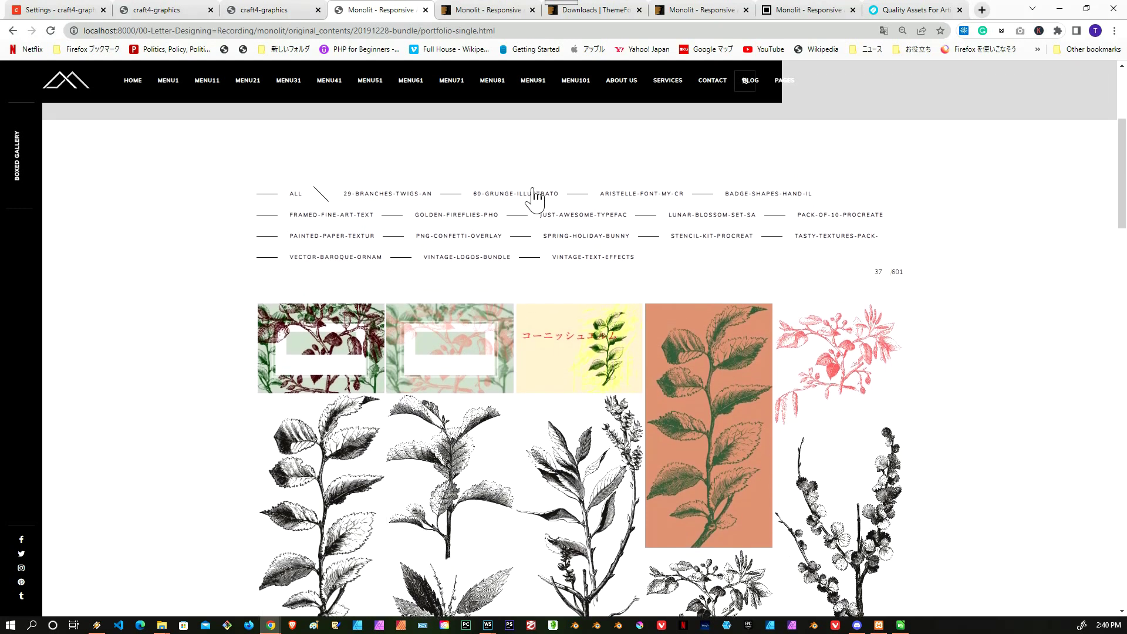
Step: Filter the gallery by the 60-GRUNGE-ILLUSTRATO category and look through its brush and lettering images
left_click(507, 202)
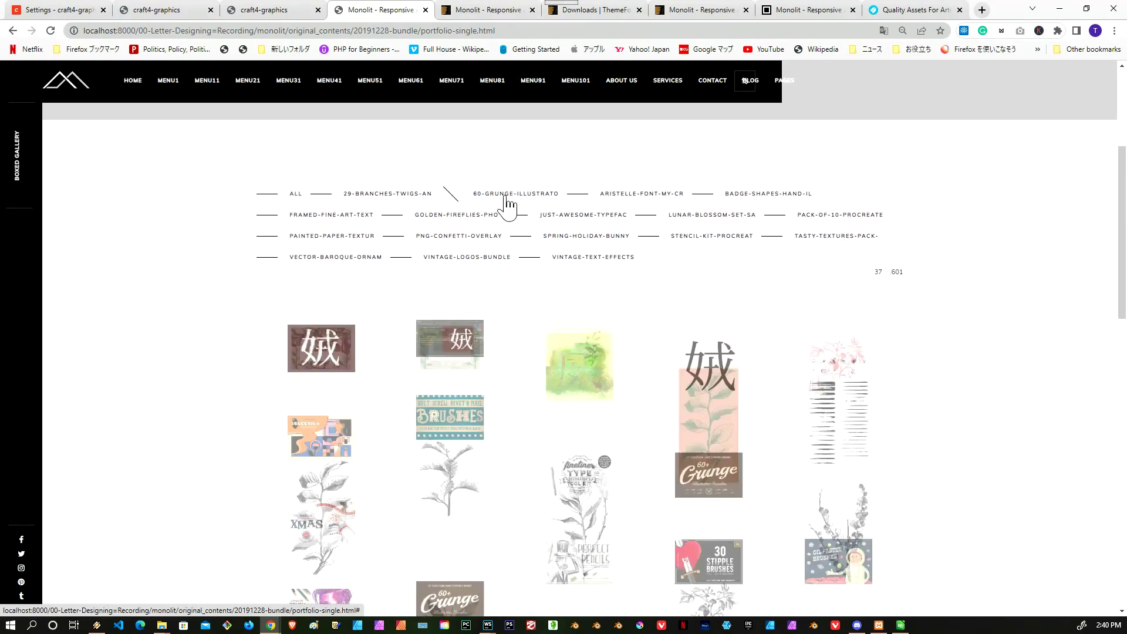
scroll(552, 428, "down", 1)
scroll(573, 441, "down", 1)
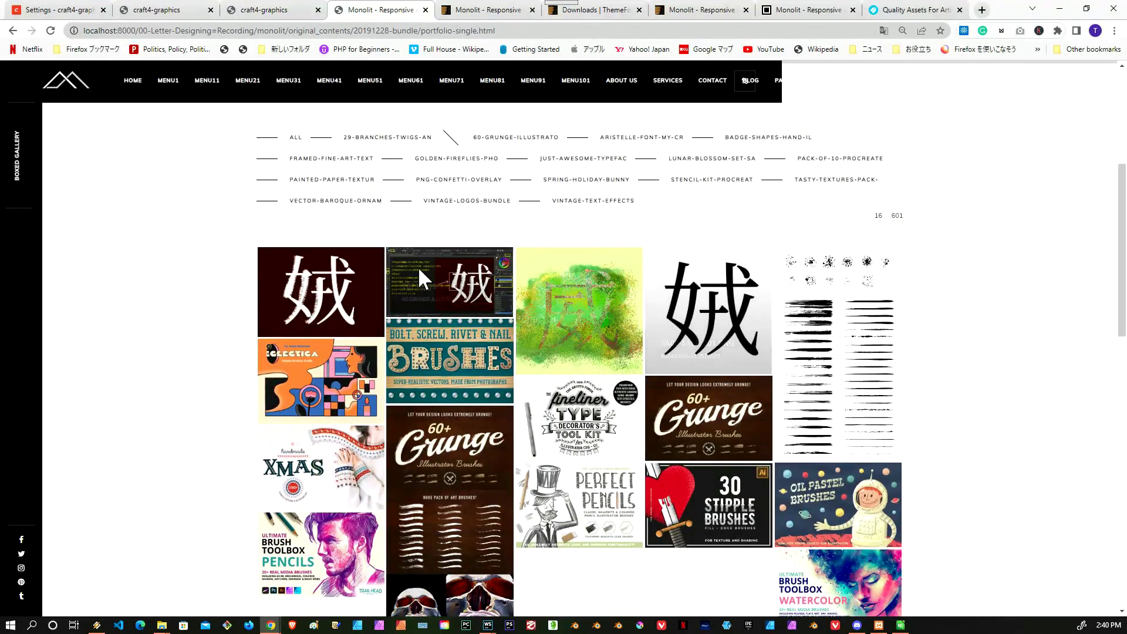
scroll(598, 315, "down", 1)
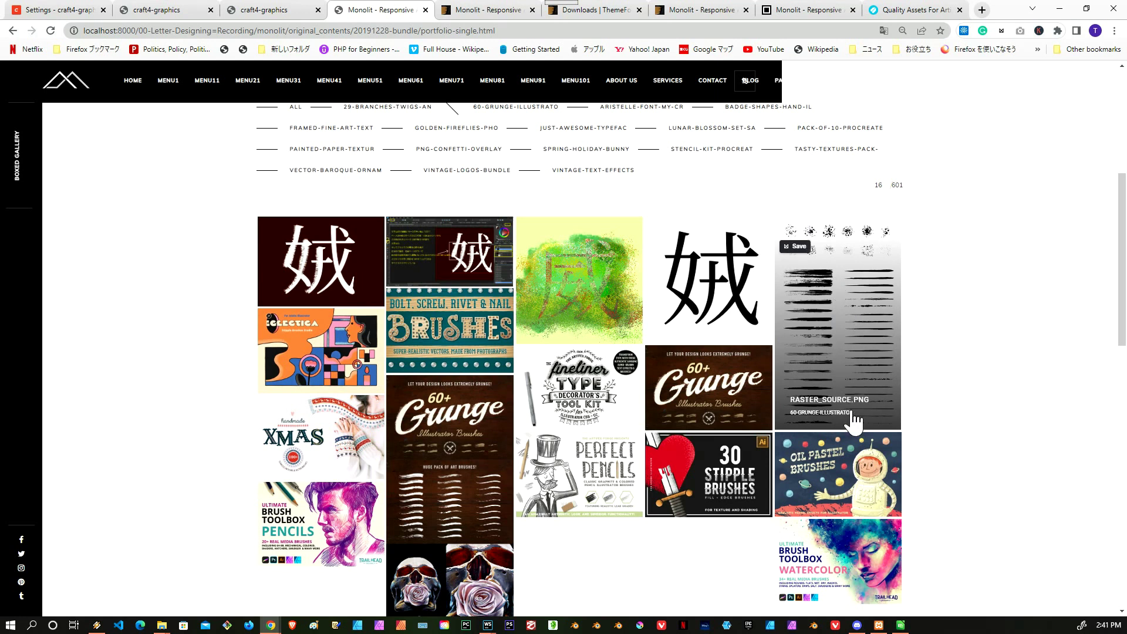
scroll(816, 399, "down", 1)
scroll(807, 404, "down", 1)
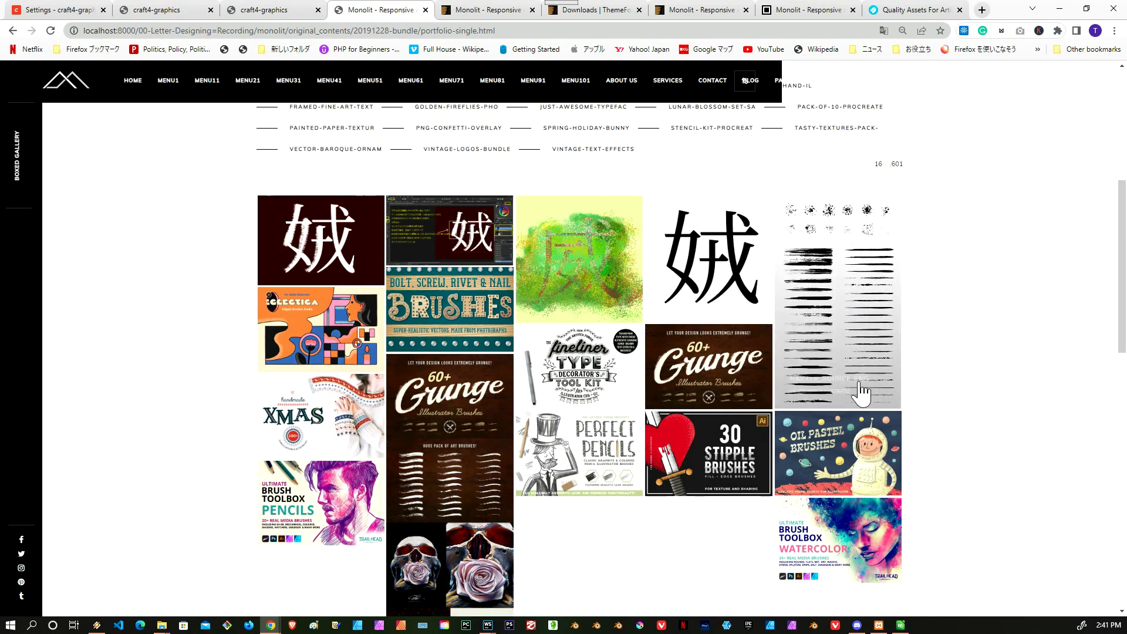
Step: Filter the gallery by the ARISTELLE-FONT-MY-CR category and look over its font previews
scroll(633, 125, "up", 1)
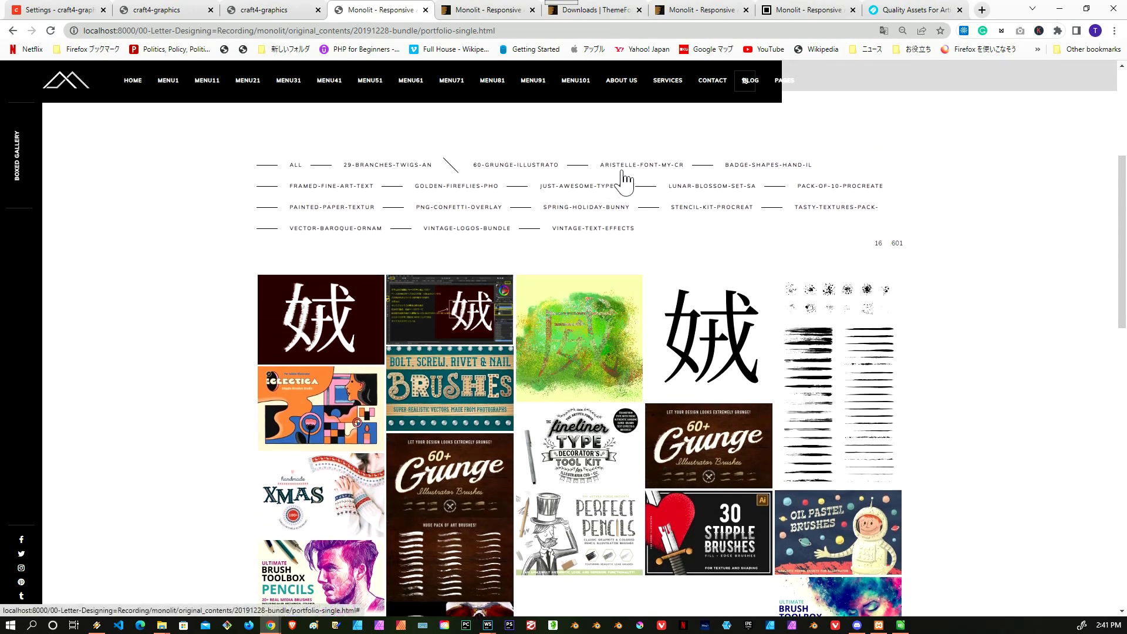
left_click(621, 167)
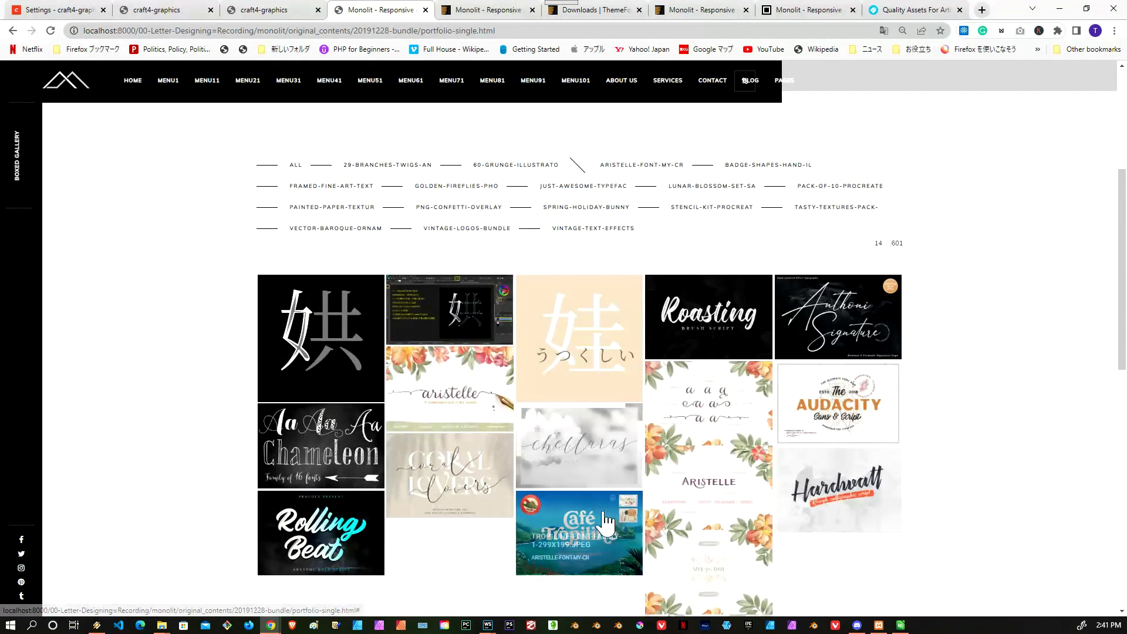
scroll(699, 476, "down", 1)
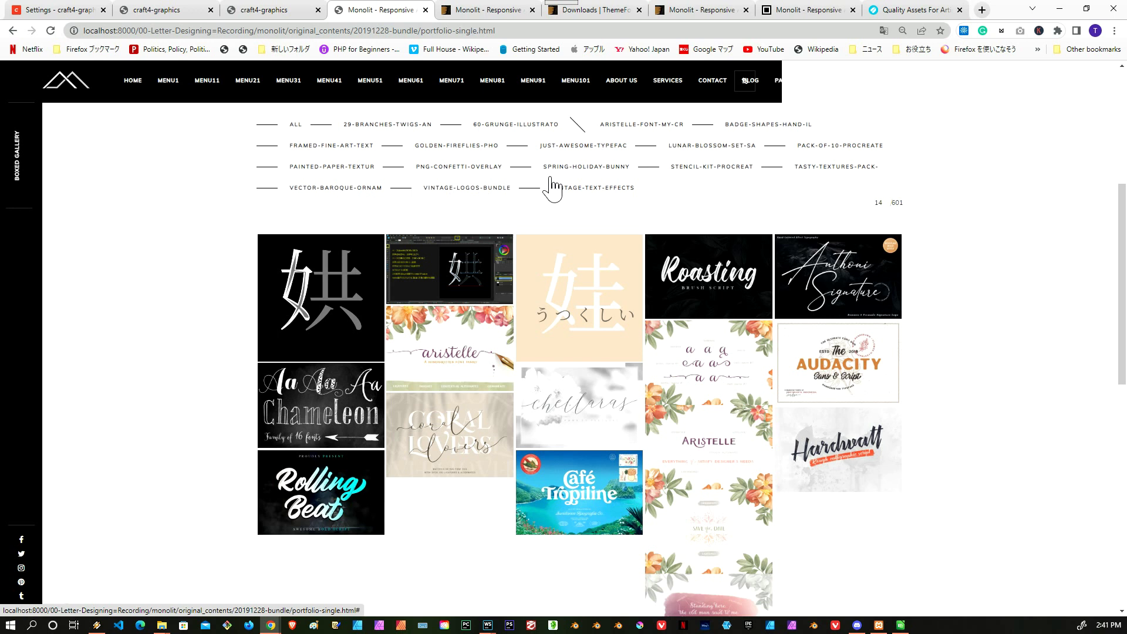
Step: Filter the gallery by the SPRING-HOLIDAY-BUNNY category and browse its bunny, flower and butterfly images
left_click(571, 168)
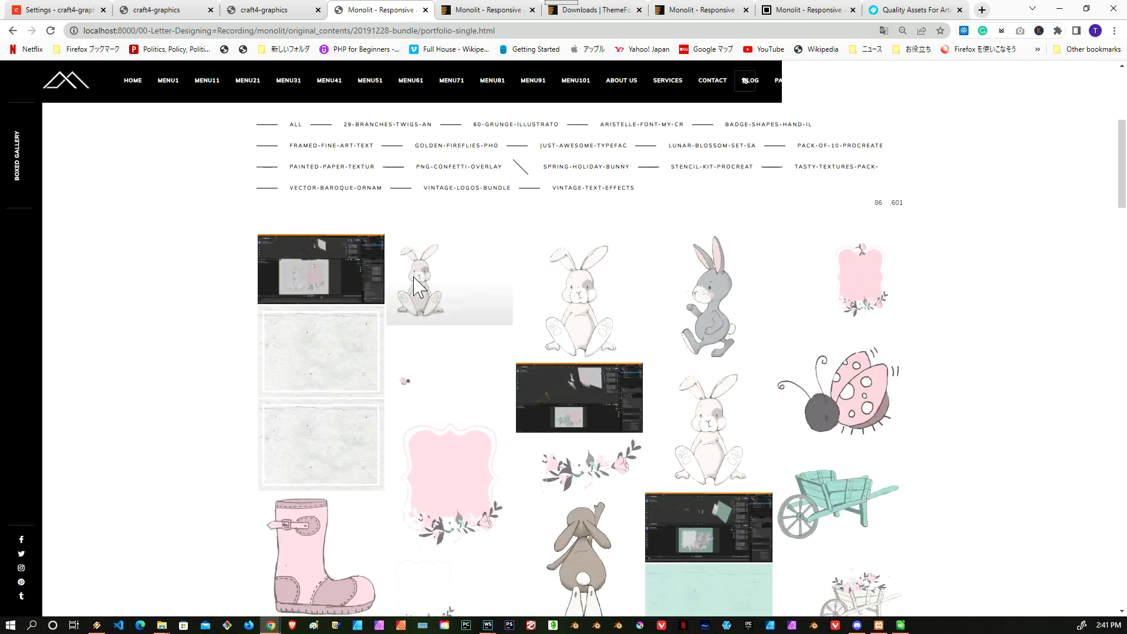
scroll(600, 416, "down", 3)
scroll(598, 411, "down", 7)
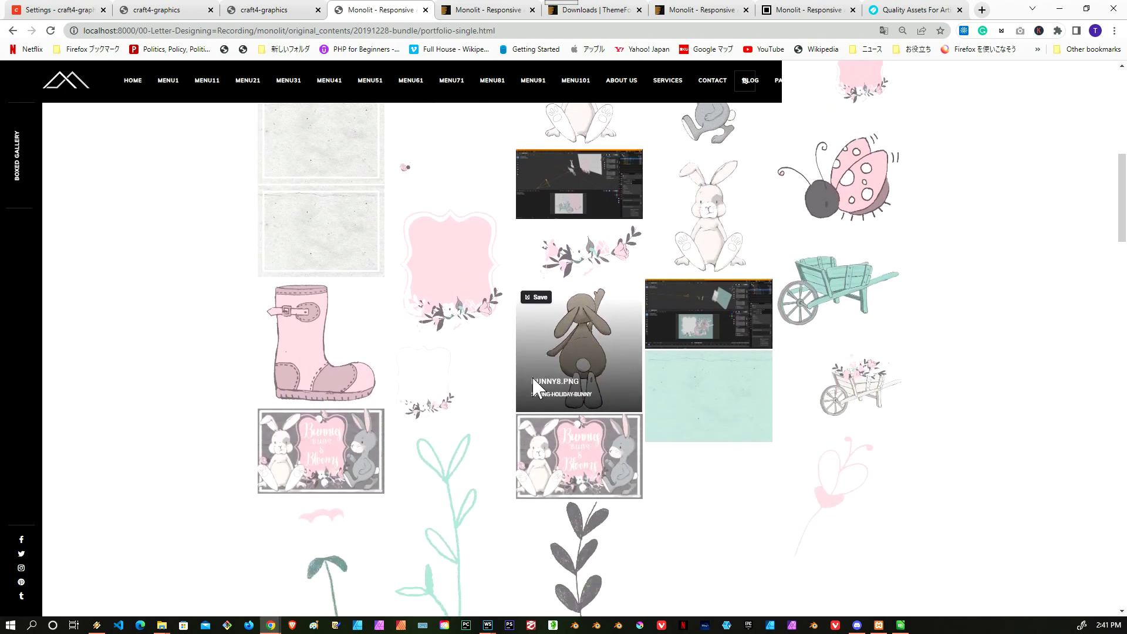
scroll(623, 336, "down", 4)
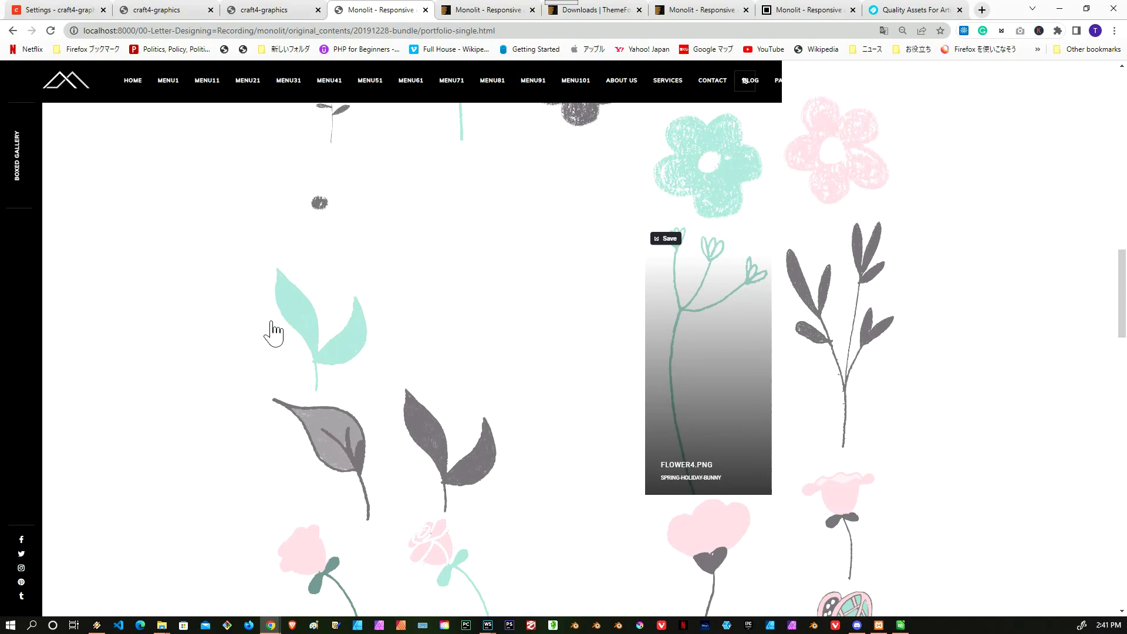
scroll(1045, 252, "down", 3)
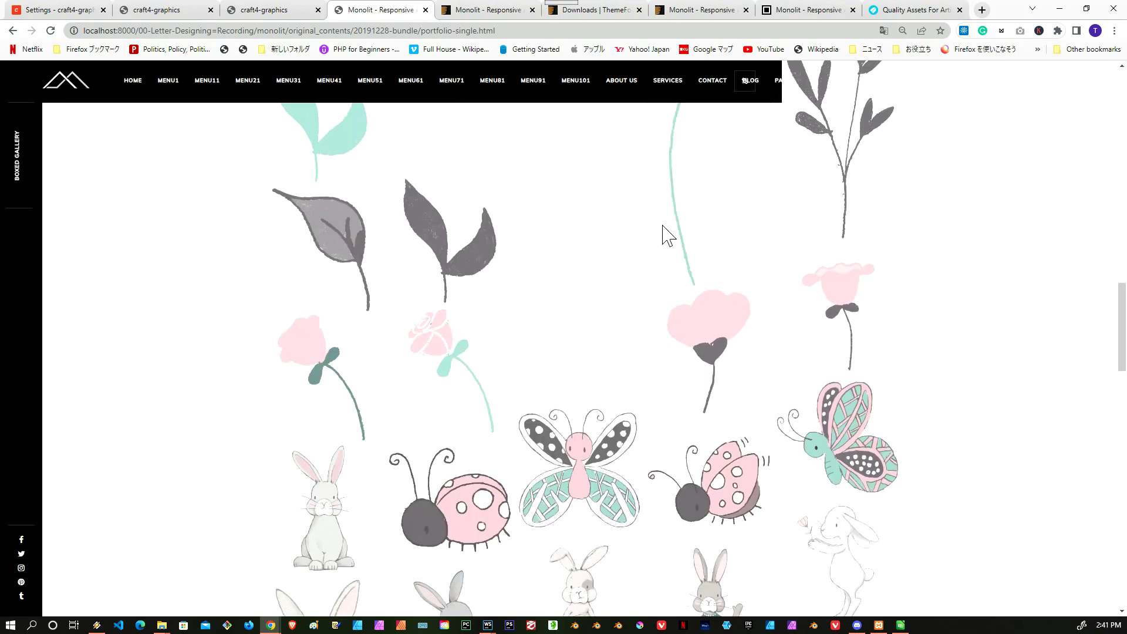
scroll(622, 452, "down", 4)
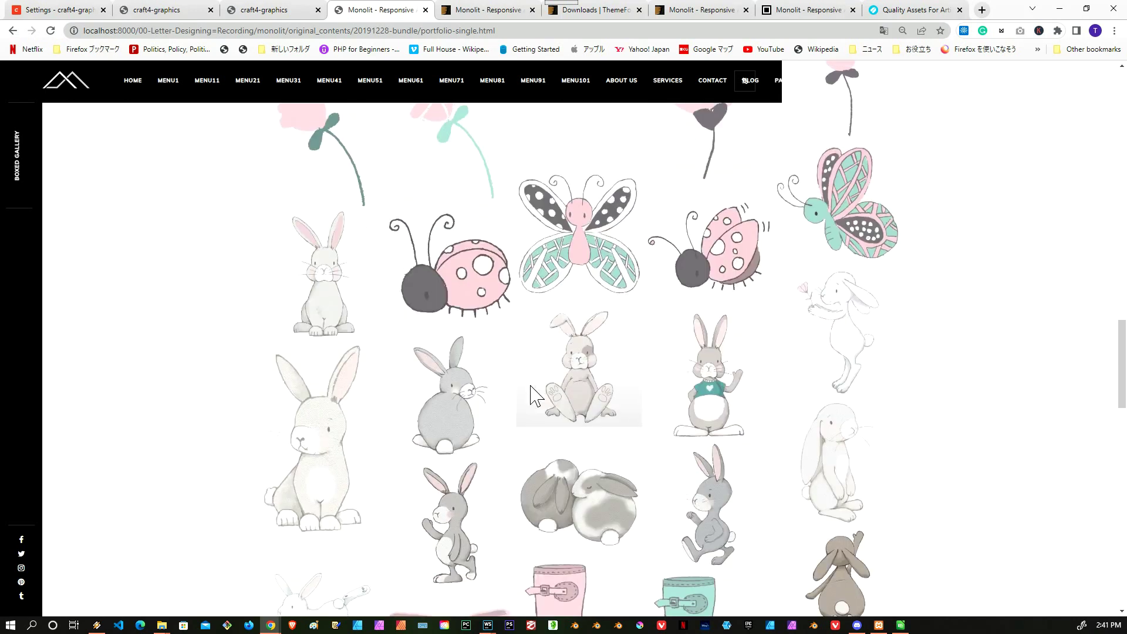
scroll(528, 411, "up", 9)
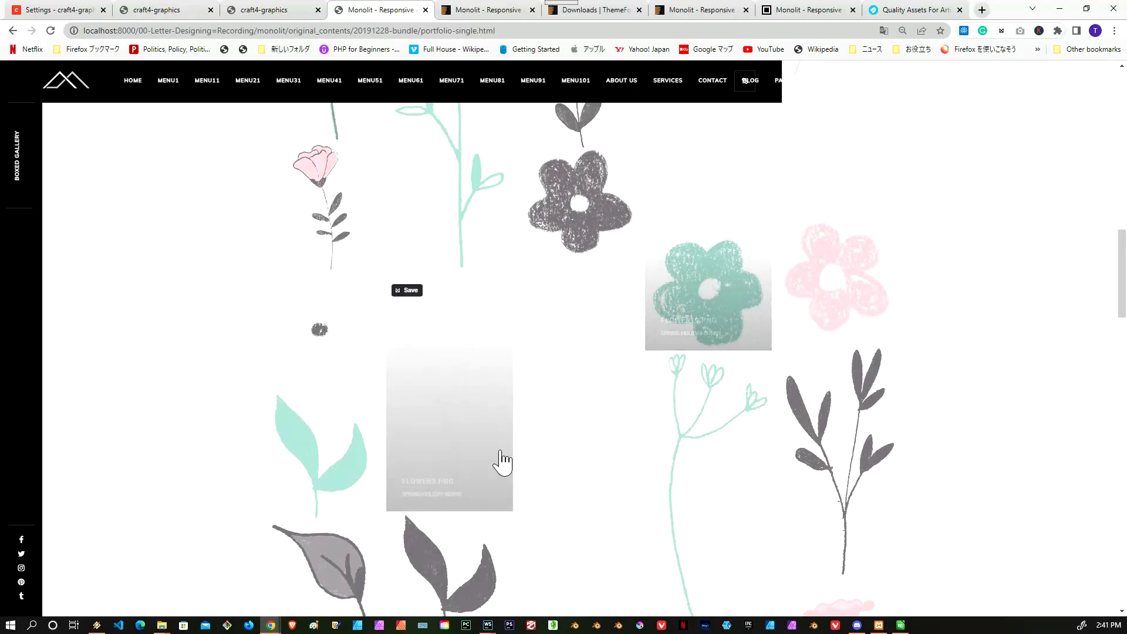
scroll(886, 277, "up", 6)
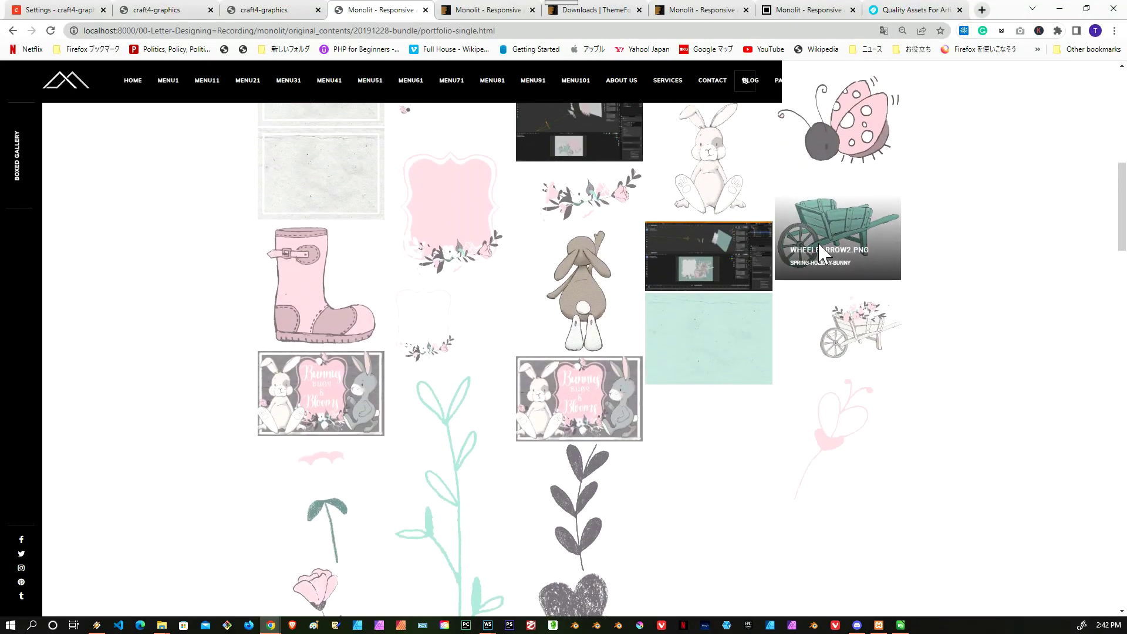
Step: Look over the category filters and the first rows of bunny, frame and wheelbarrow images below them
scroll(964, 309, "up", 7)
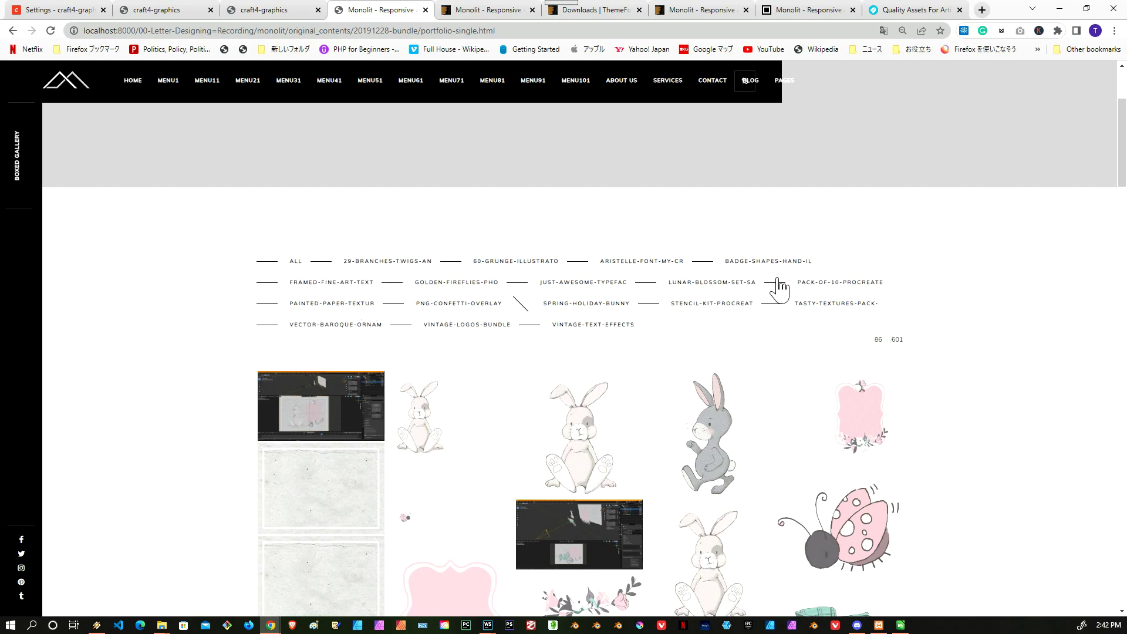
scroll(978, 418, "down", 3)
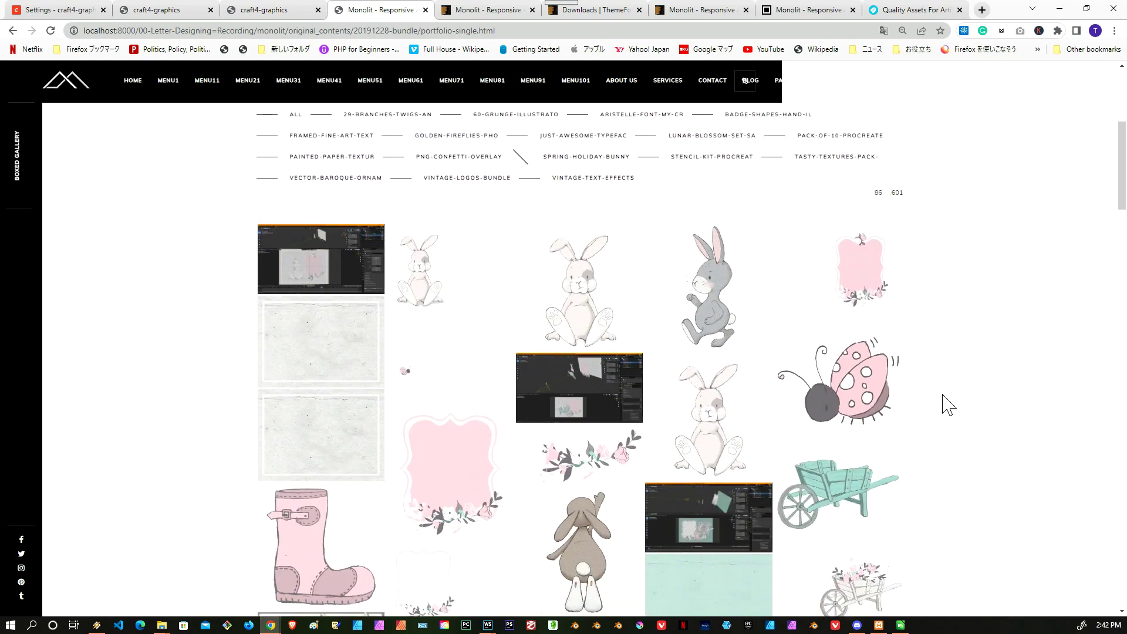
scroll(948, 405, "down", 2)
scroll(939, 352, "up", 3)
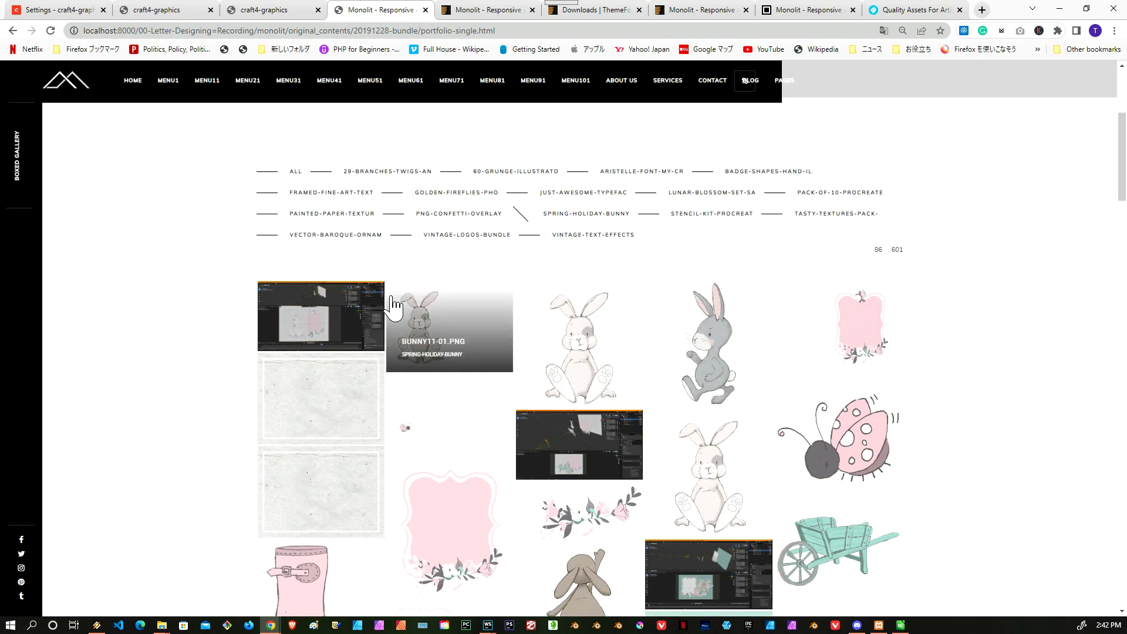
Step: Switch to the 0-Design Cuts folder in File Explorer and look through its dated bundle and free folders
mouse_move(160, 630)
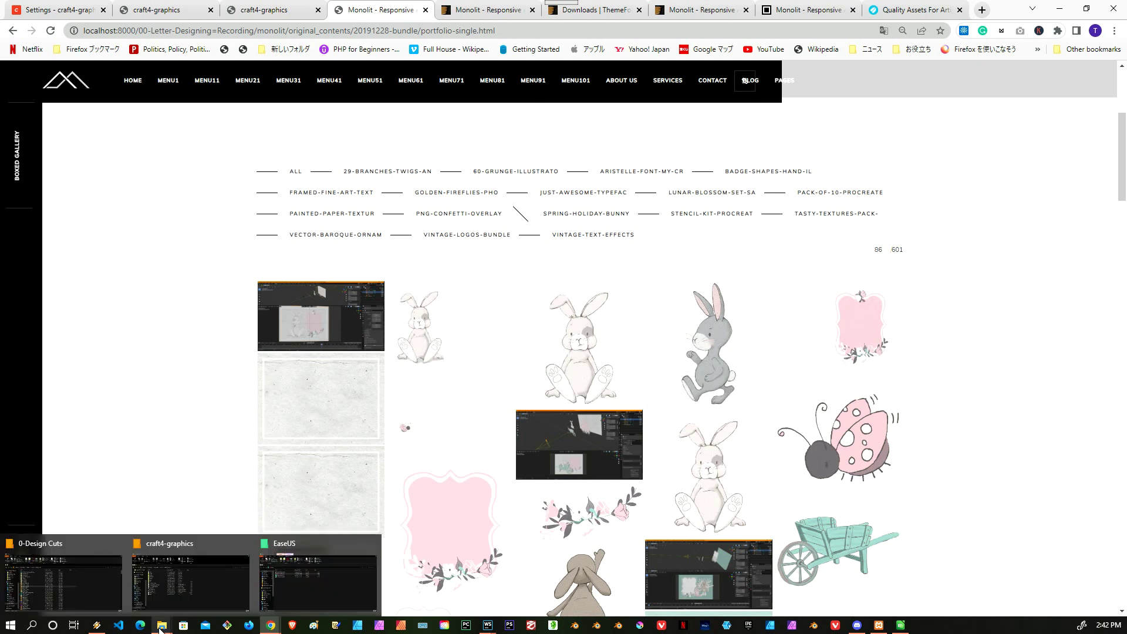
left_click(59, 575)
scroll(362, 429, "down", 2)
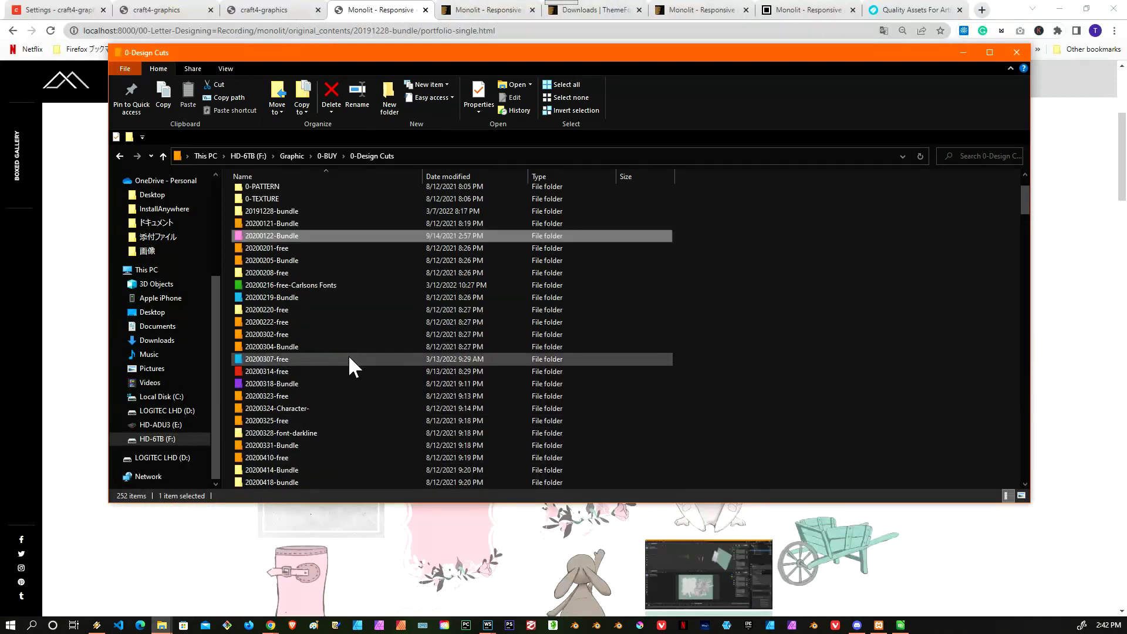
left_click(310, 358)
left_click(303, 396)
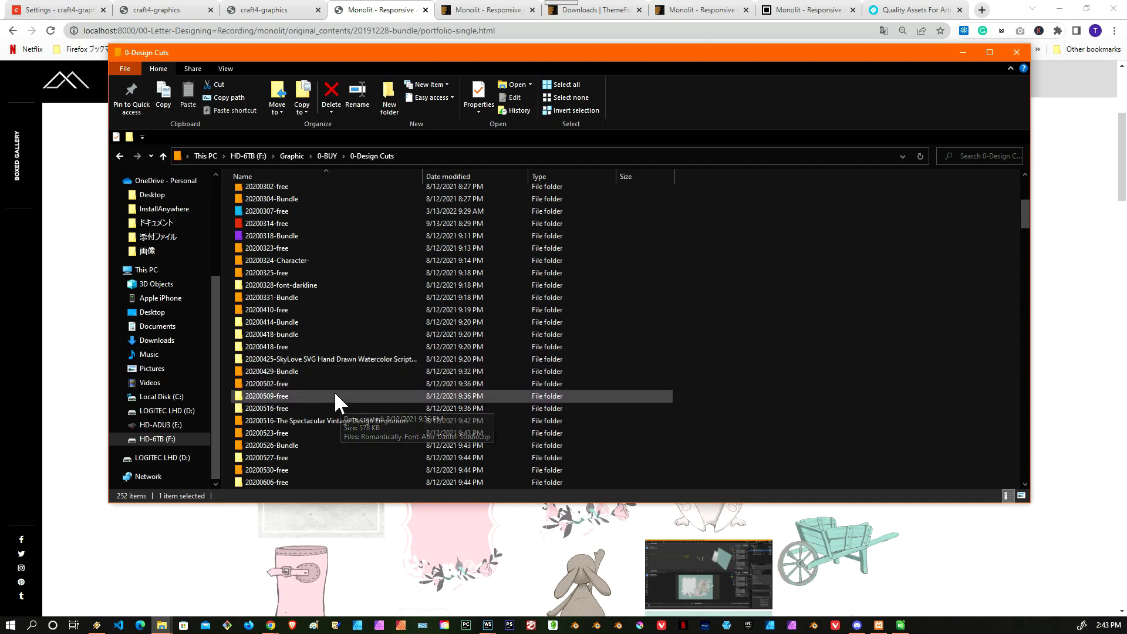
scroll(334, 391, "down", 3)
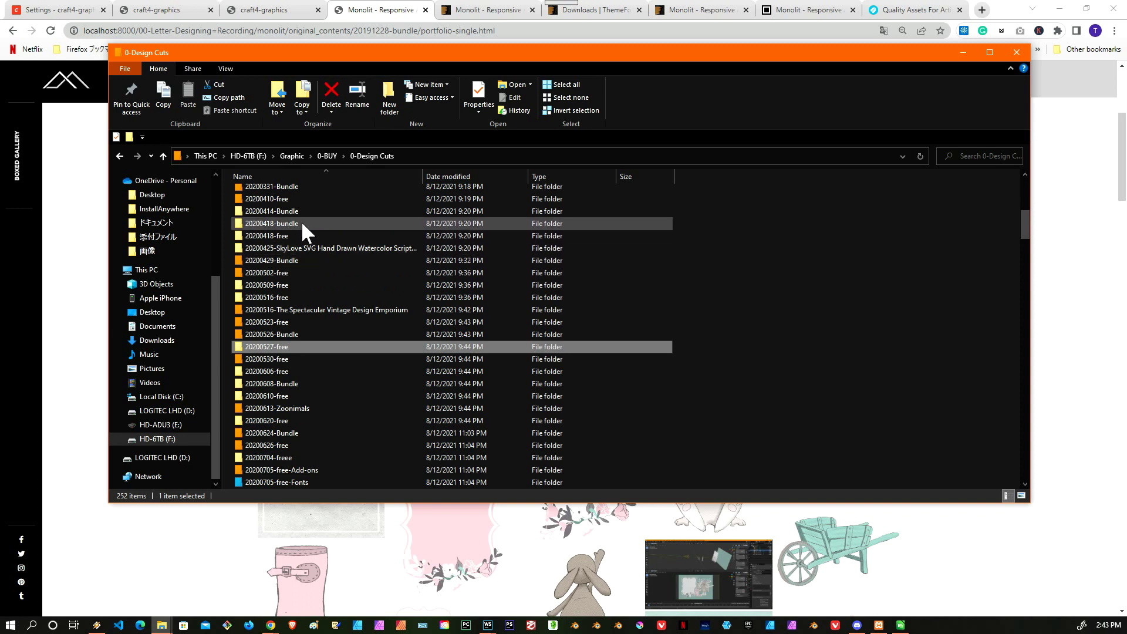
mouse_move(294, 224)
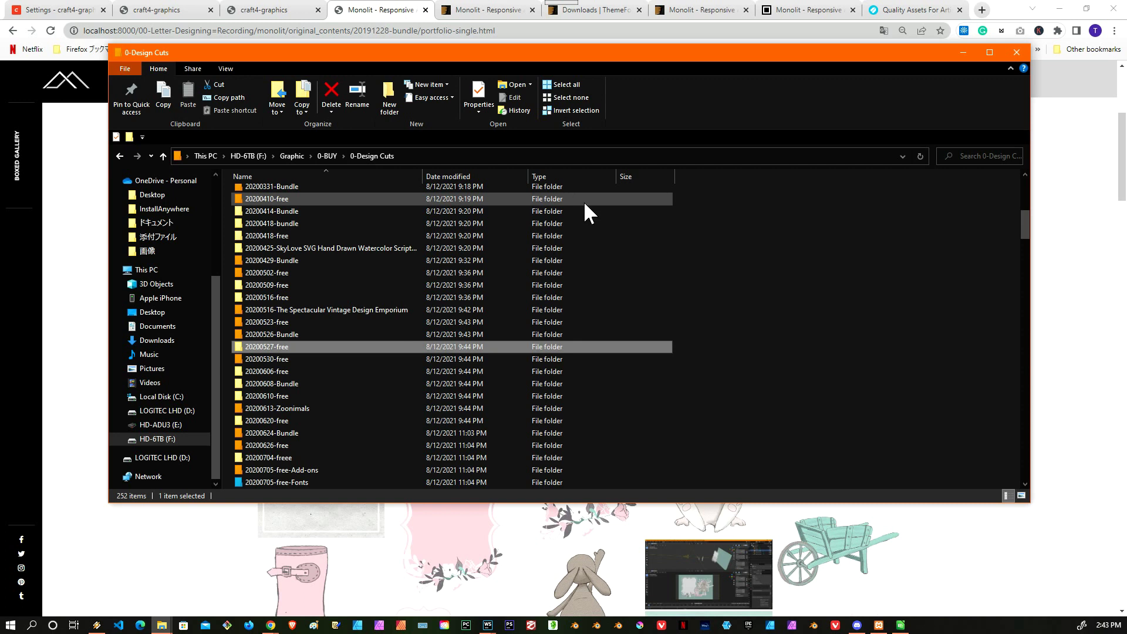
Step: Return to the browser and view the craft4-graphics admin settings and the site's Gallery contents list
left_click(1084, 391)
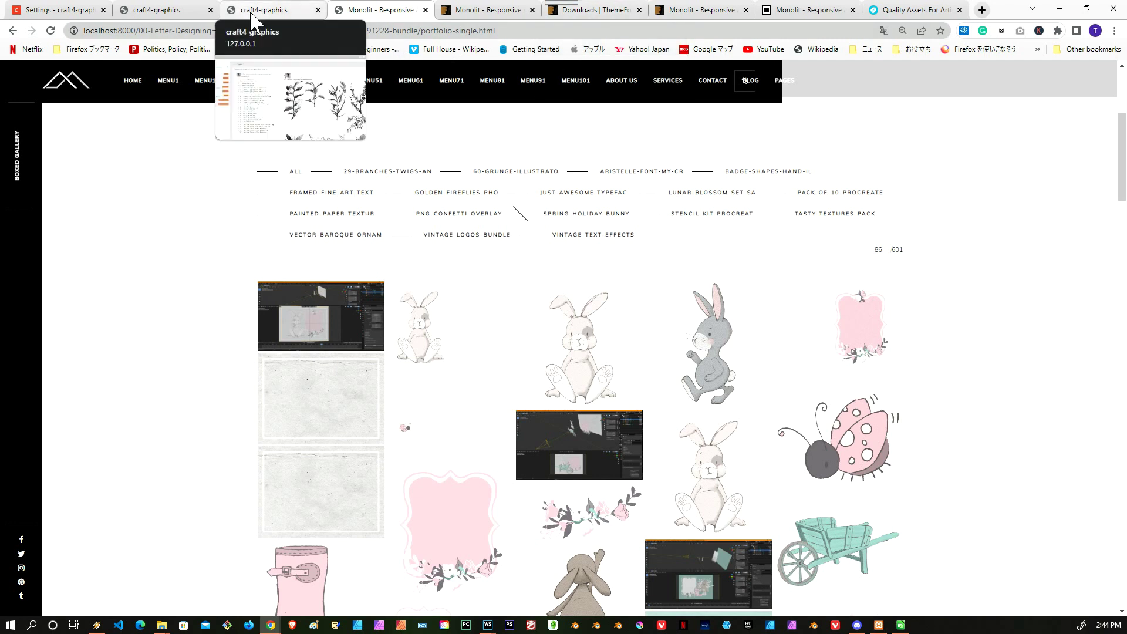
left_click(66, 11)
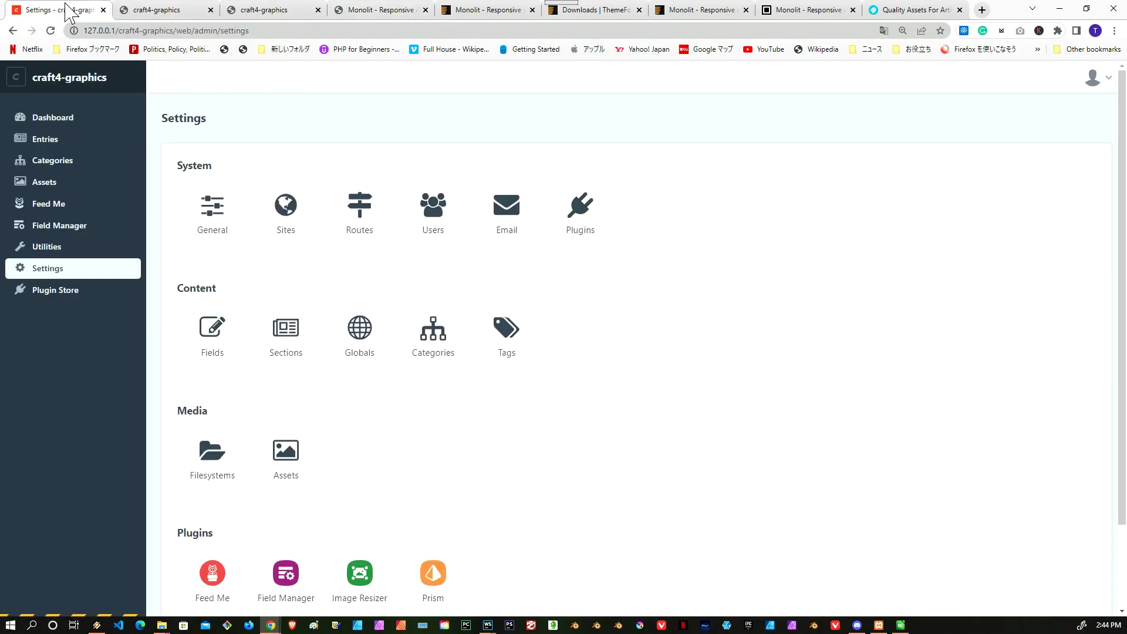
left_click(163, 11)
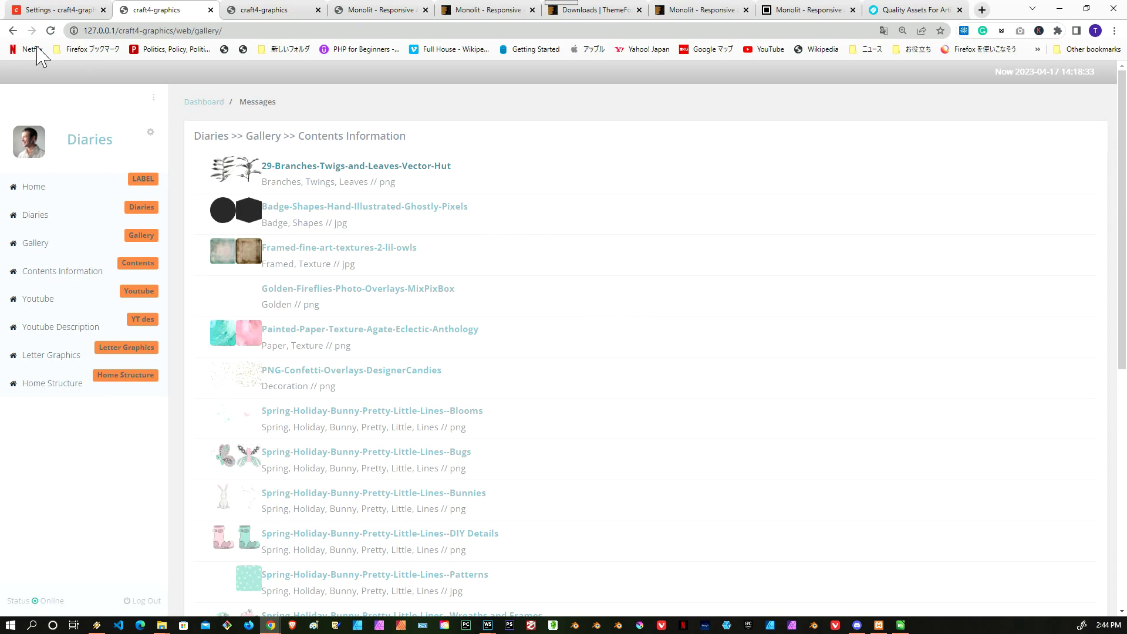
Step: Open the Fields list in the craft4-graphics admin settings and review the field names, handles and types
left_click(51, 11)
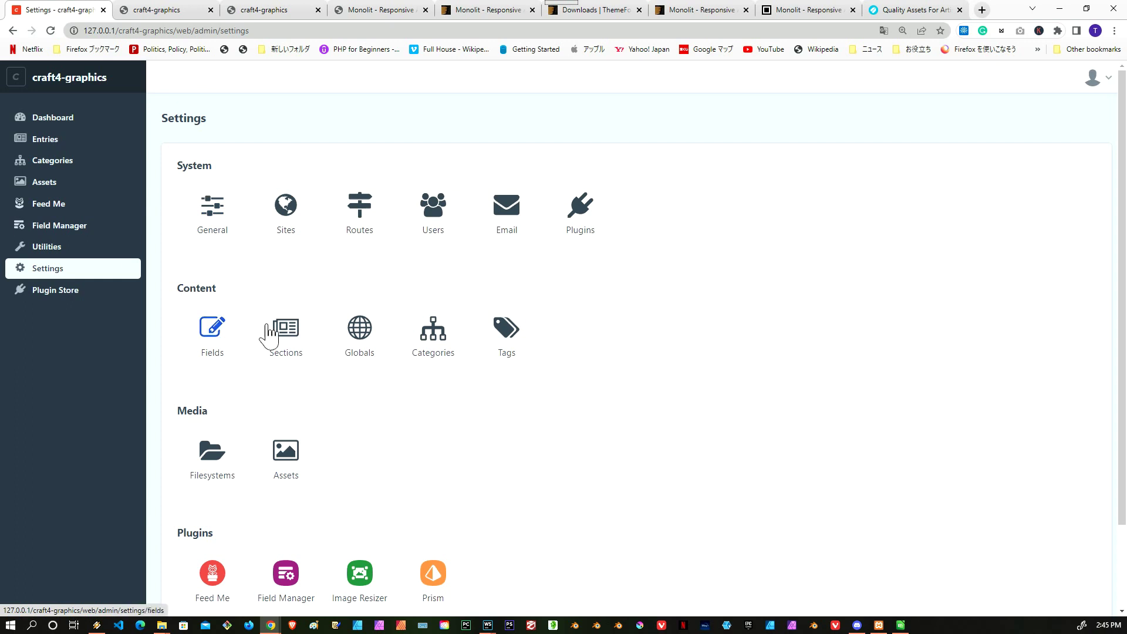
scroll(414, 273, "down", 1)
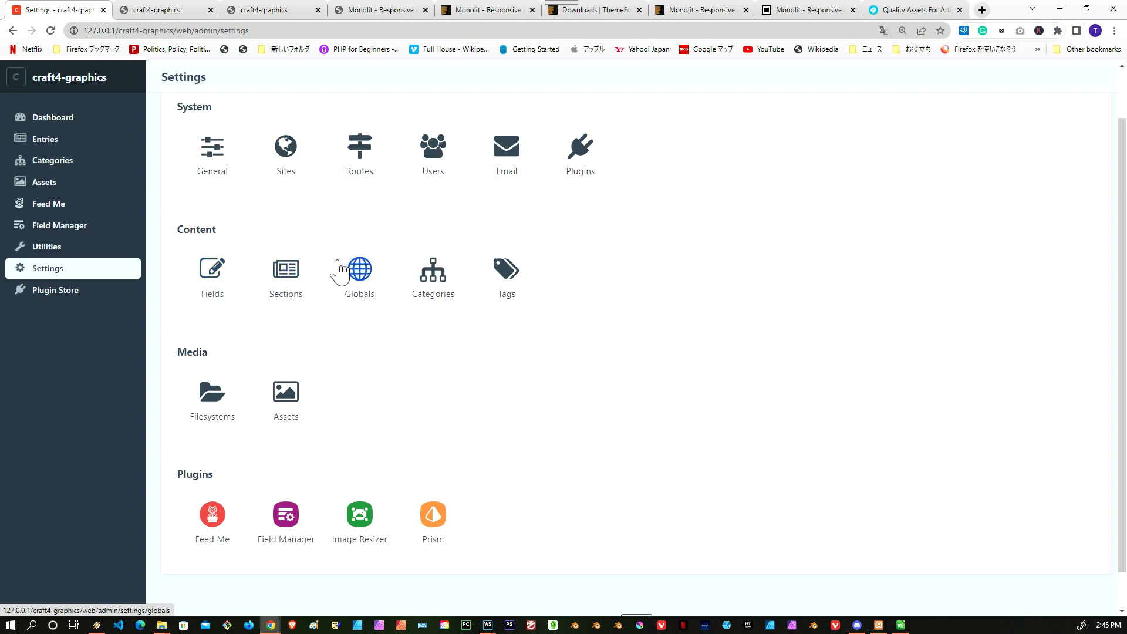
left_click(219, 277)
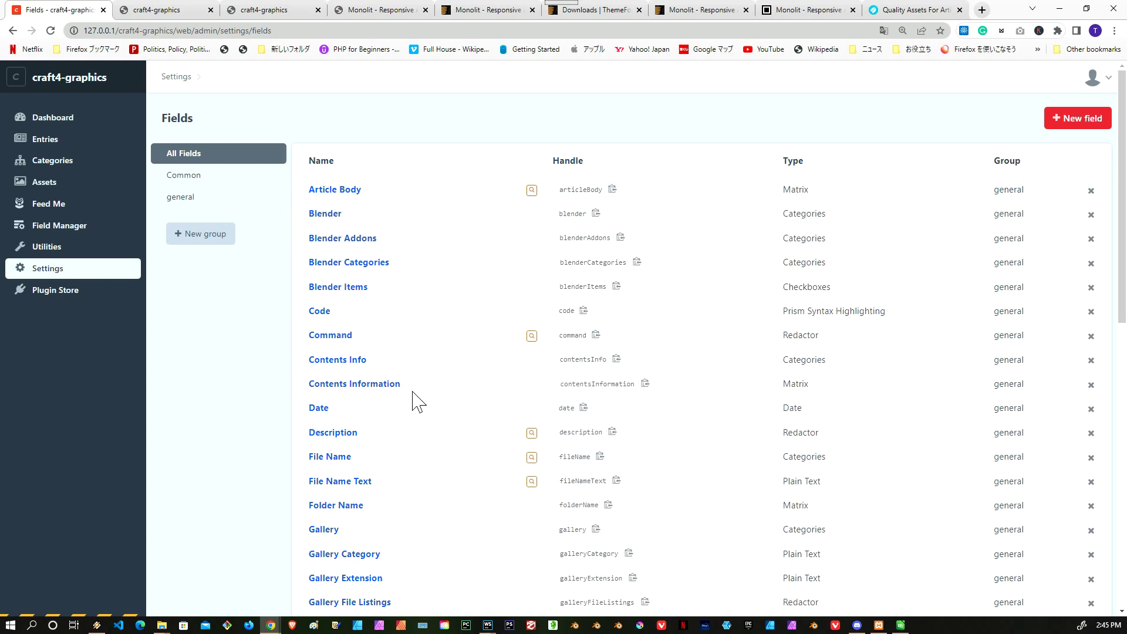
scroll(419, 403, "down", 2)
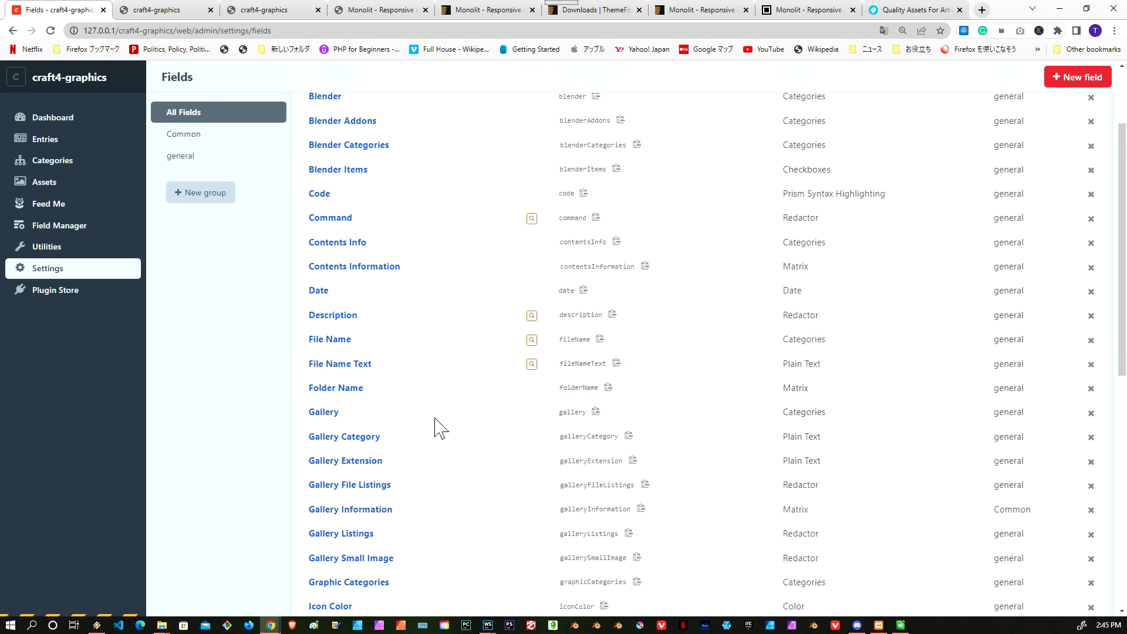
scroll(394, 432, "down", 2)
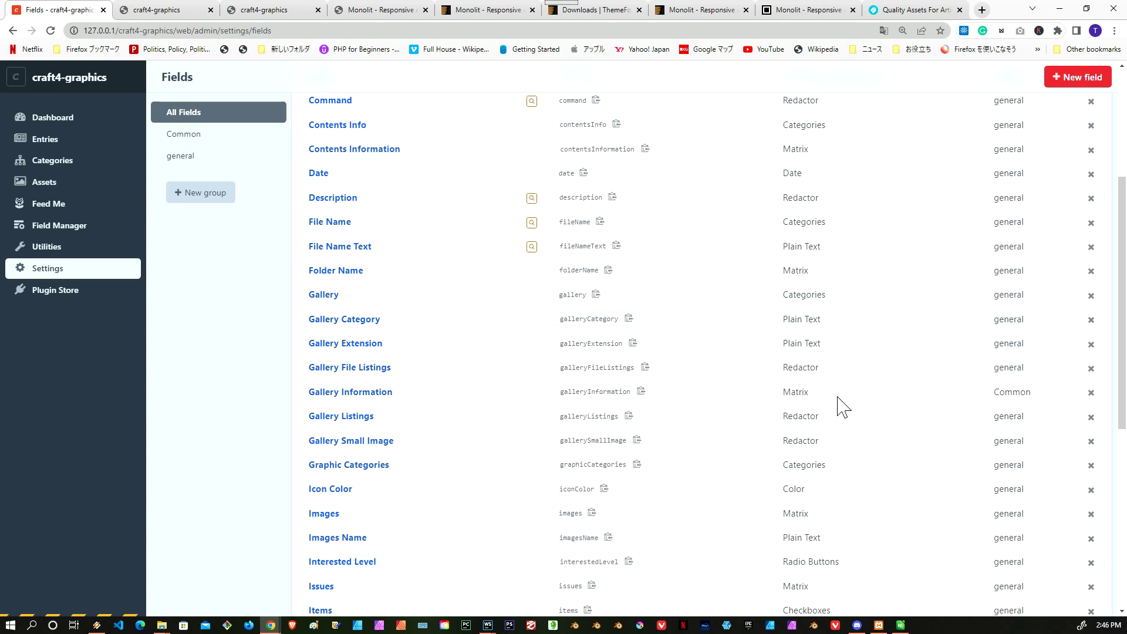
scroll(838, 407, "down", 2)
scroll(844, 531, "down", 4)
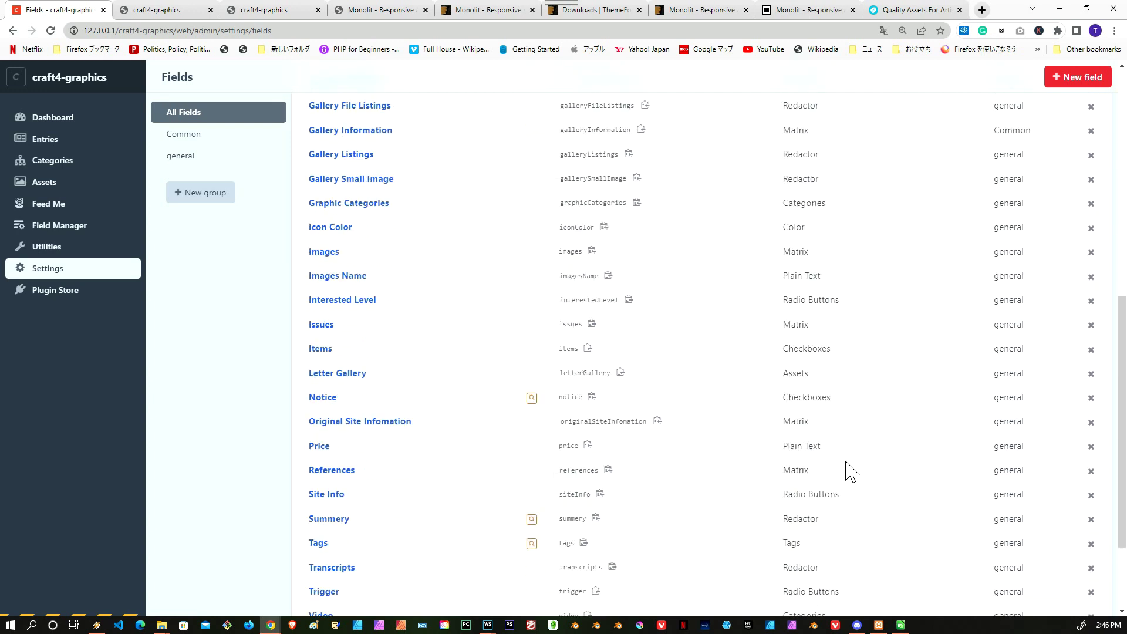
scroll(838, 427, "up", 5)
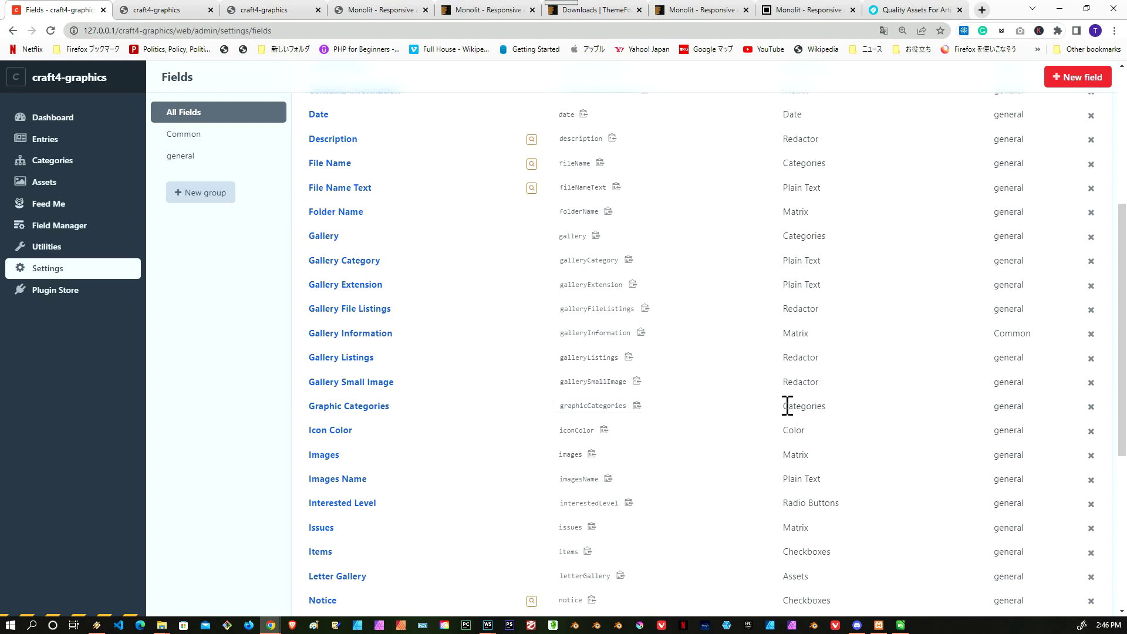
scroll(491, 359, "up", 3)
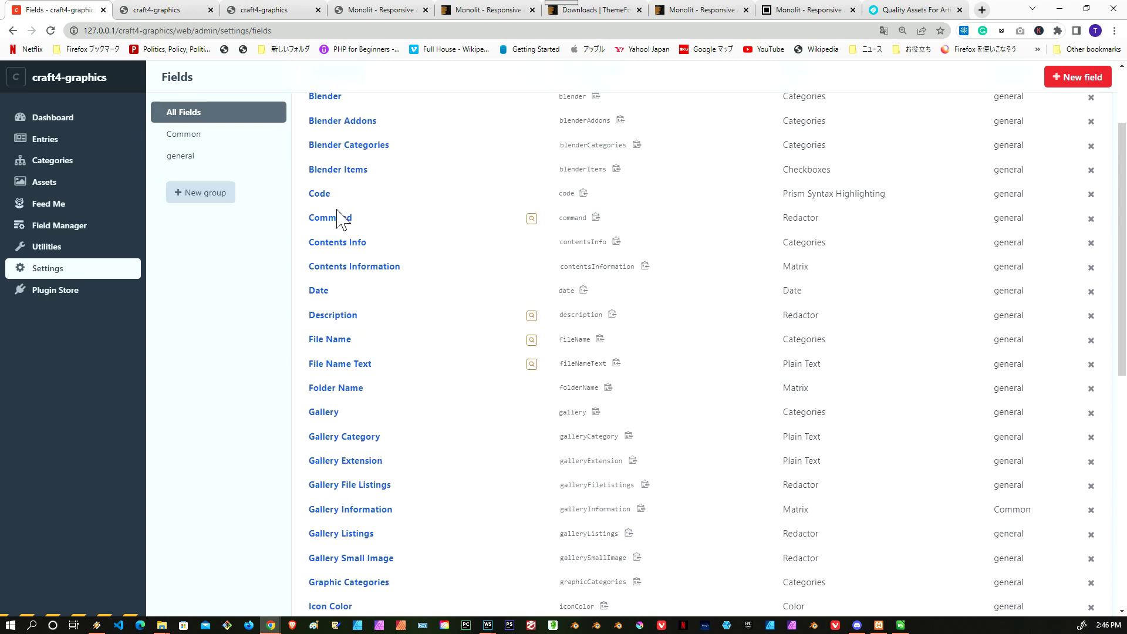
scroll(725, 252, "up", 2)
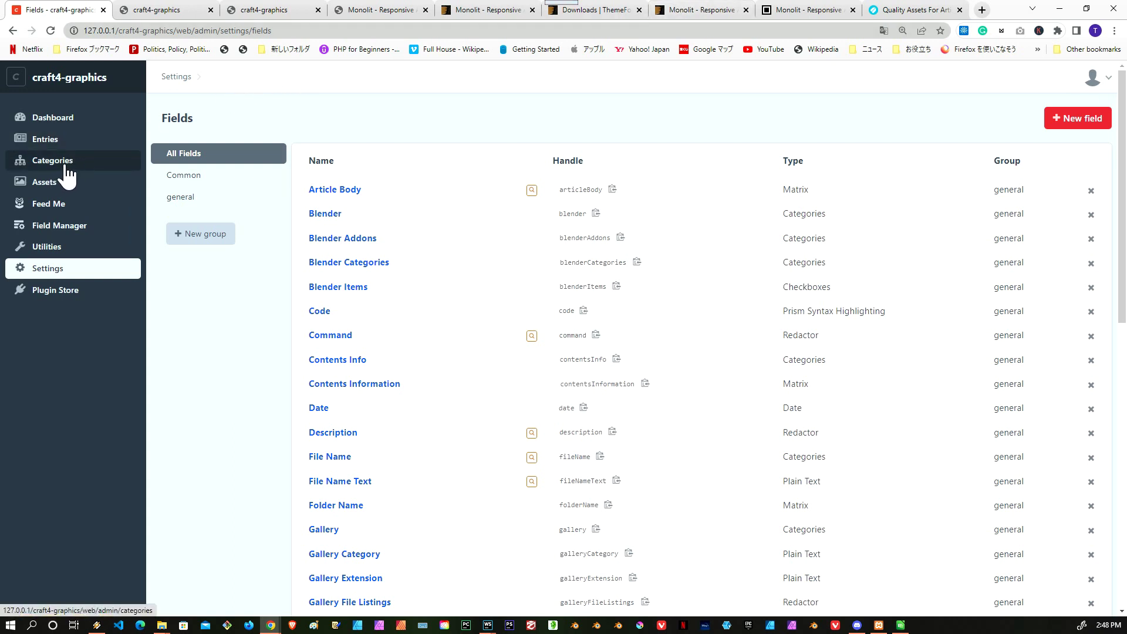
Step: Show the craft4-graphics gallery list, switch to File Explorer and open the 20191228-bundle folder inside 0-Design Cuts
left_click(182, 17)
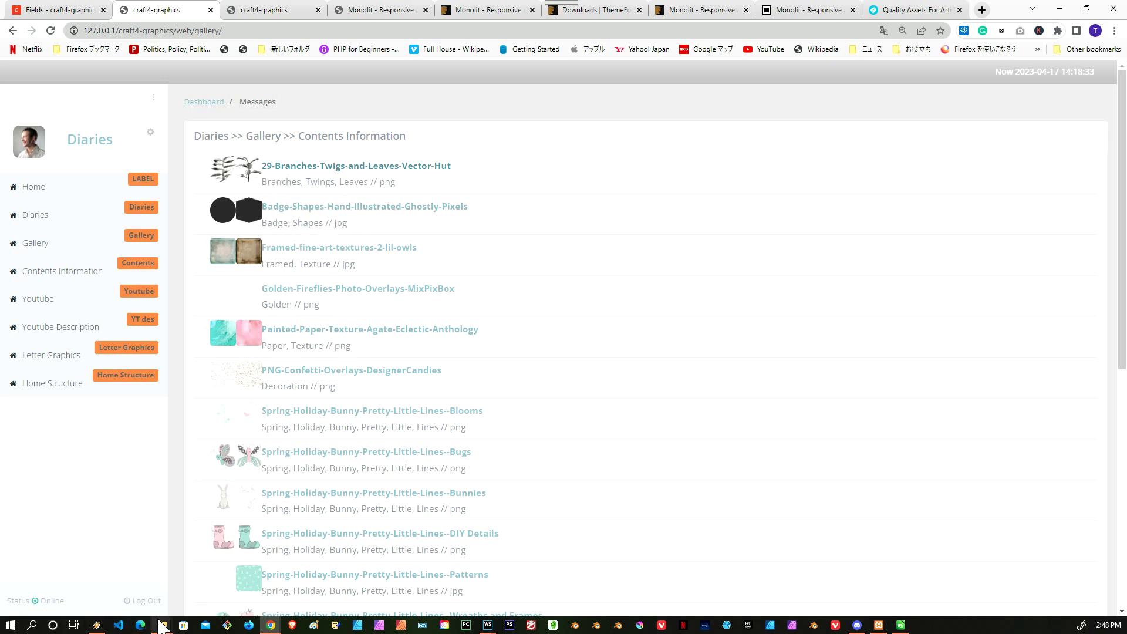
mouse_move(160, 627)
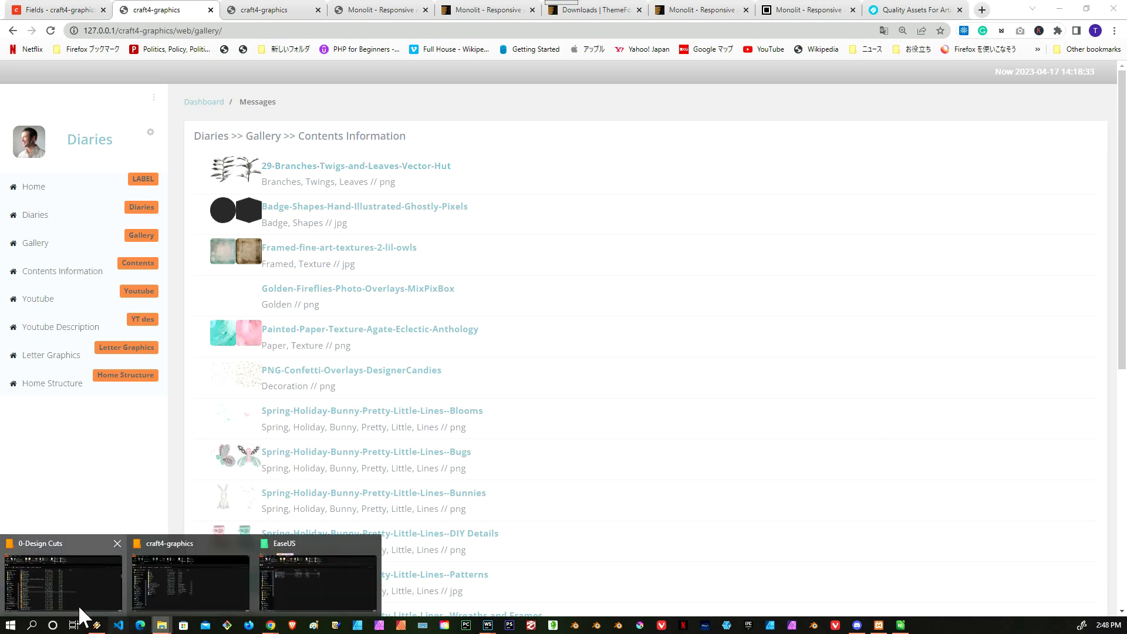
left_click(55, 604)
scroll(360, 264, "up", 9)
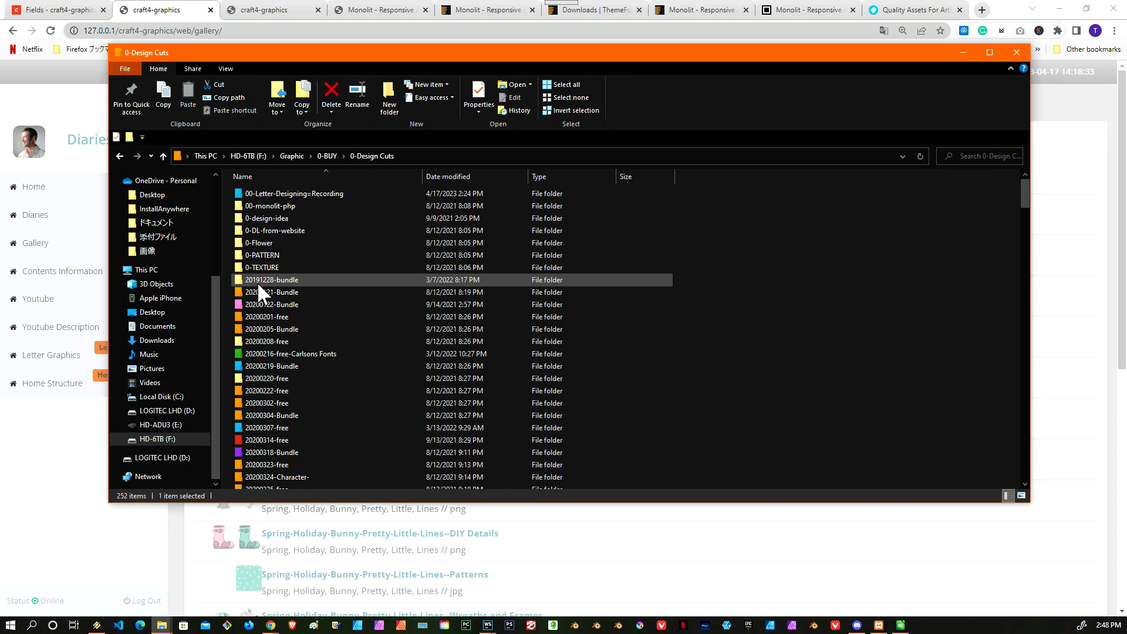
double_click(266, 280)
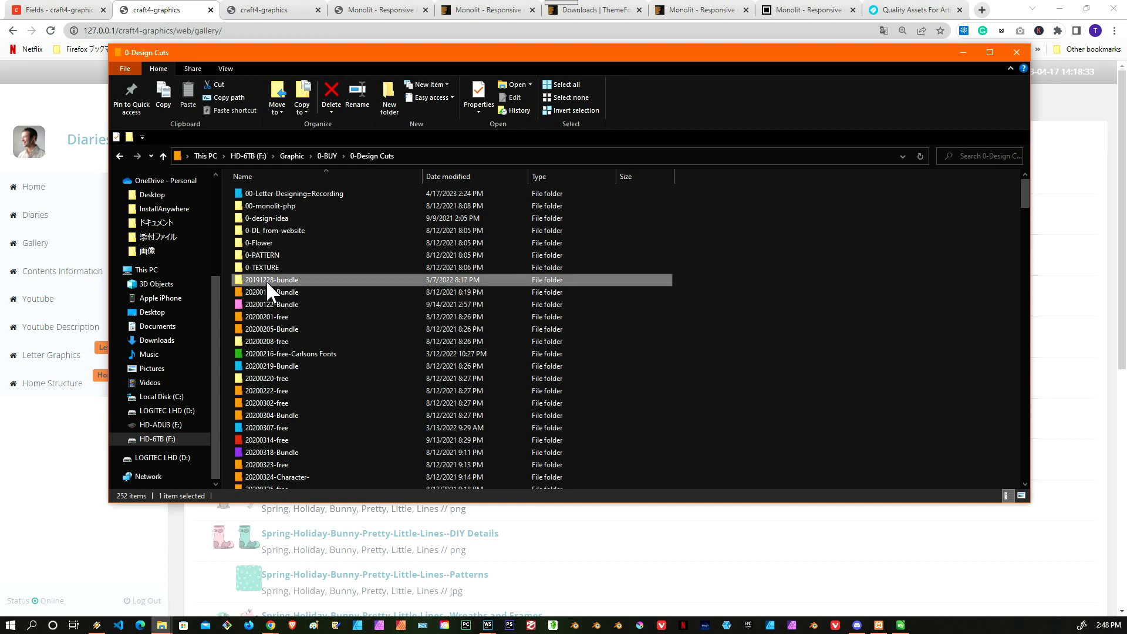
left_click(274, 279)
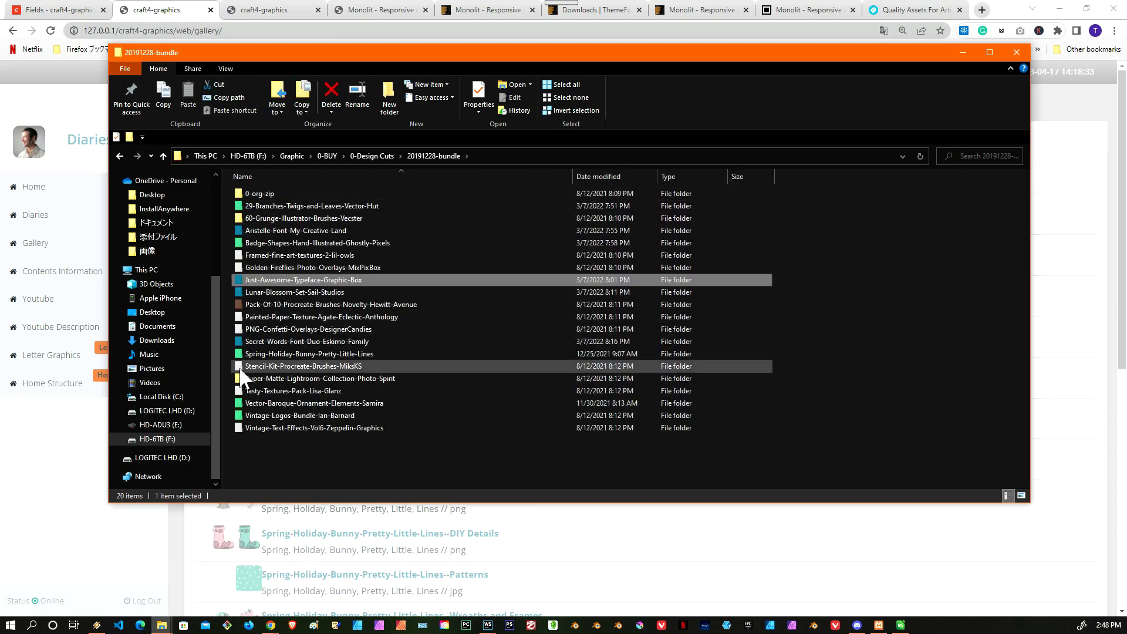
Step: Place the 20191228-bundle folder window beside the gallery list and compare its grunge brush, badge shape and framed texture folders with the gallery entries
left_click_drag(277, 59, 654, 62)
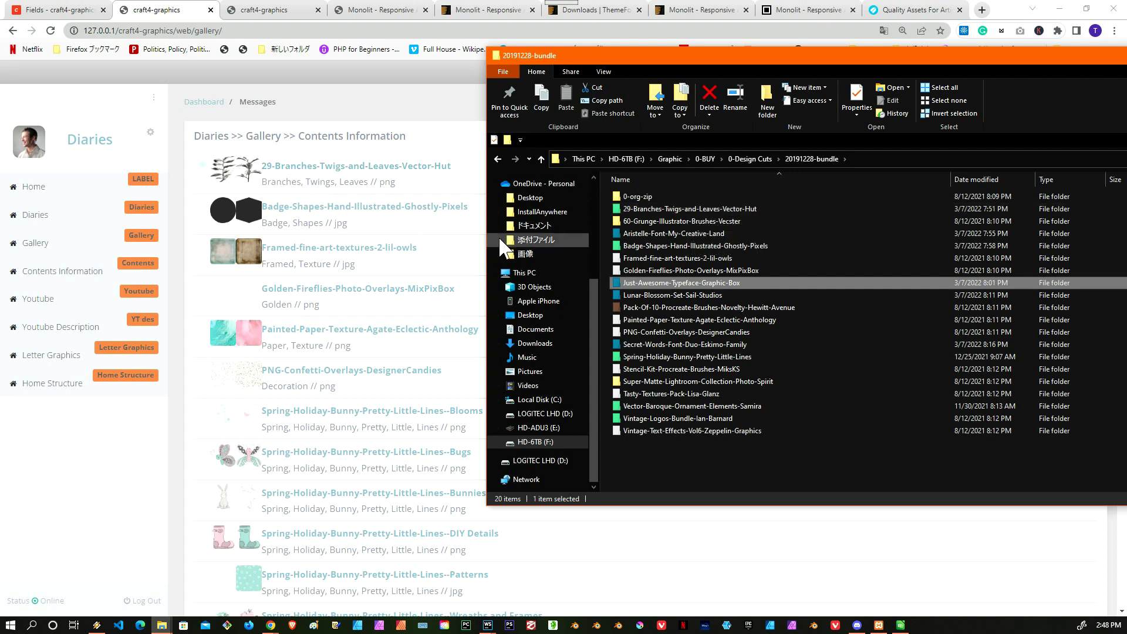
left_click(637, 221)
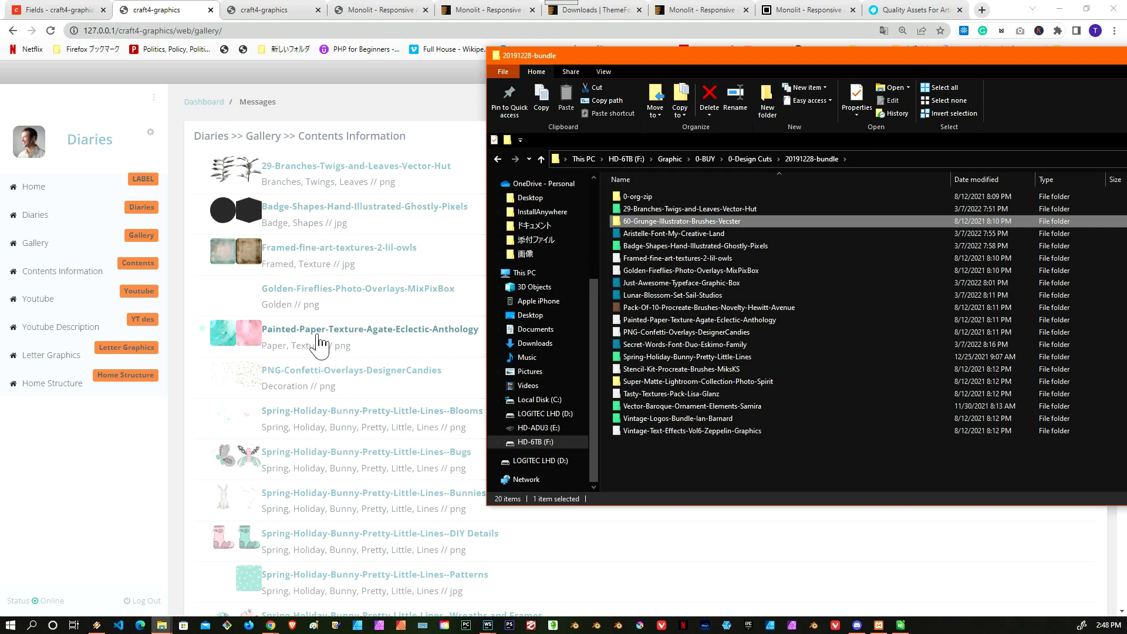
scroll(320, 343, "down", 5)
scroll(312, 345, "up", 6)
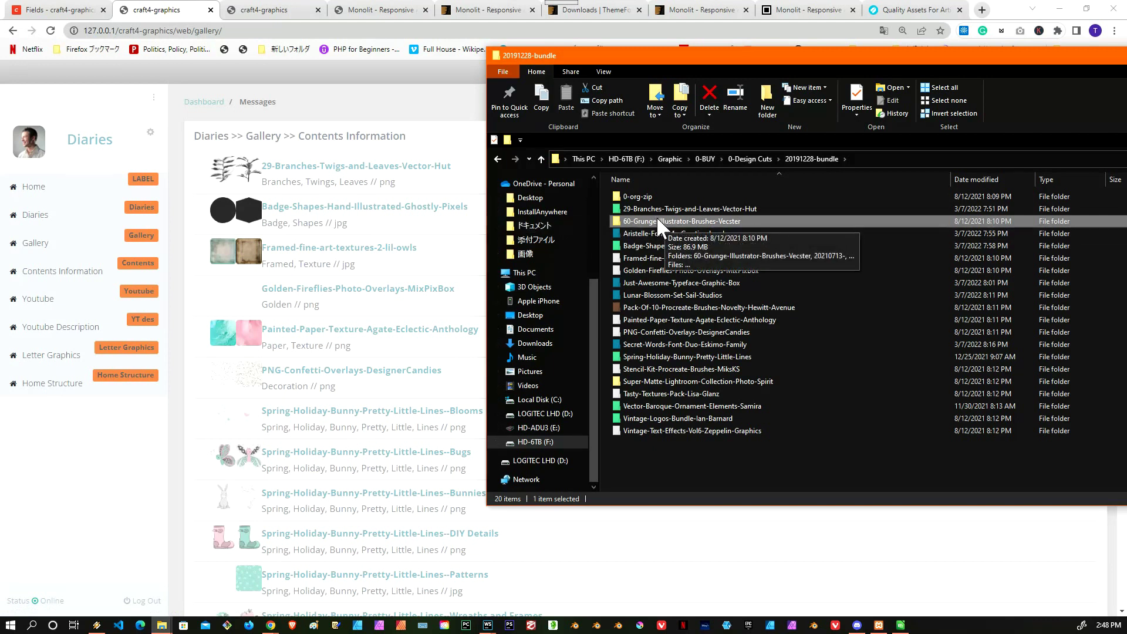
left_click(650, 245)
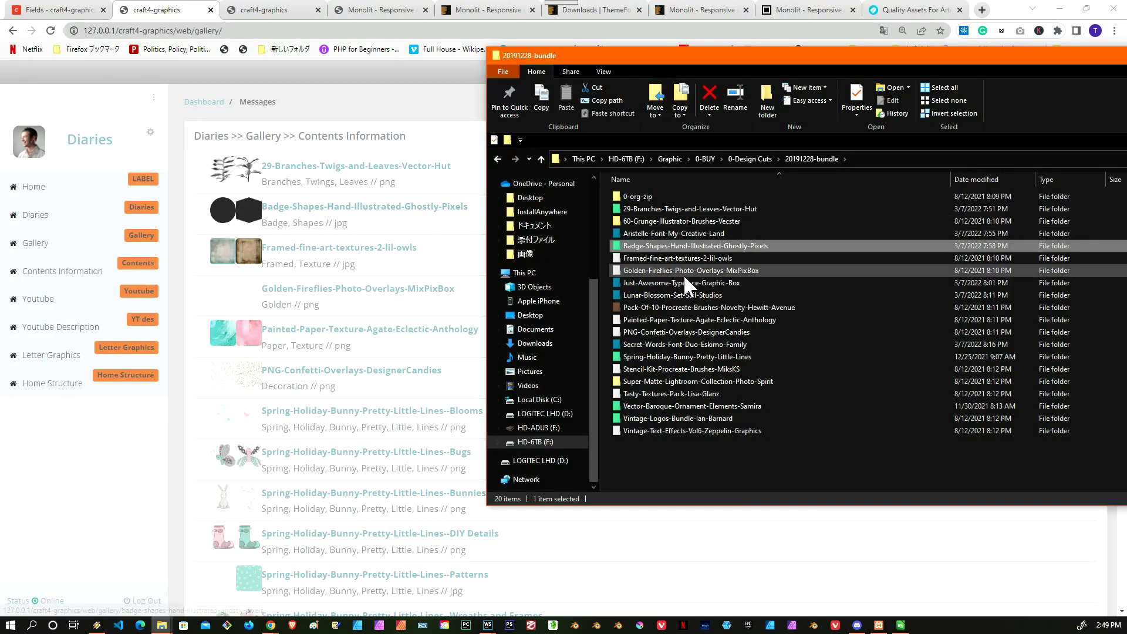
left_click(671, 259)
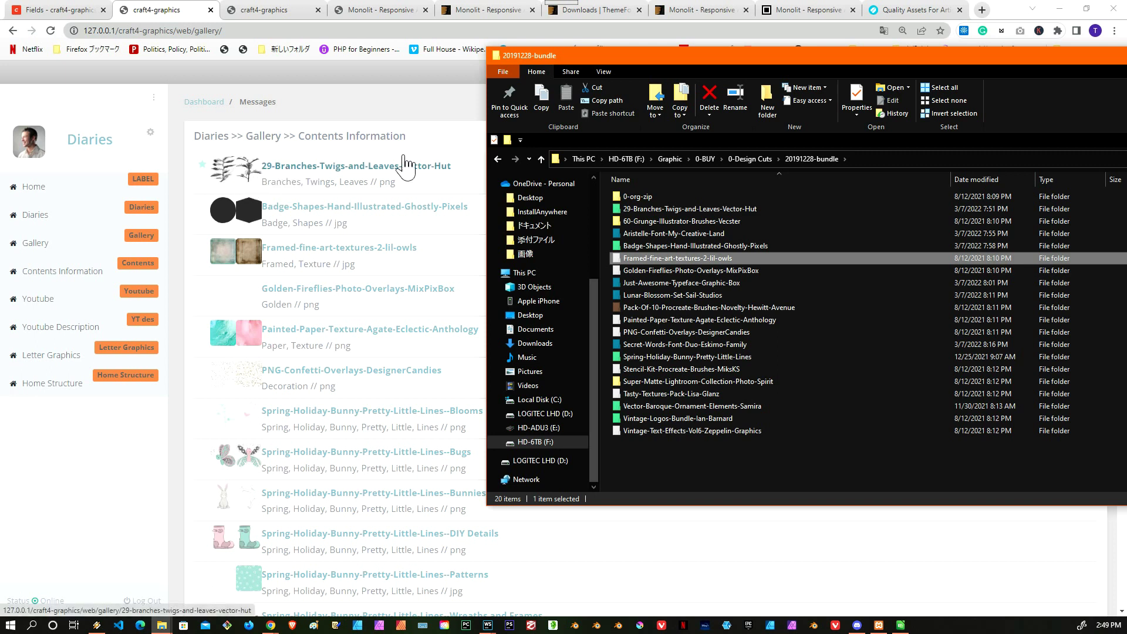
Step: Return to the browser and examine the image names and botanical images on the 29-Branches-Twigs-and-Leaves-Vector-Hut gallery page
left_click(645, 33)
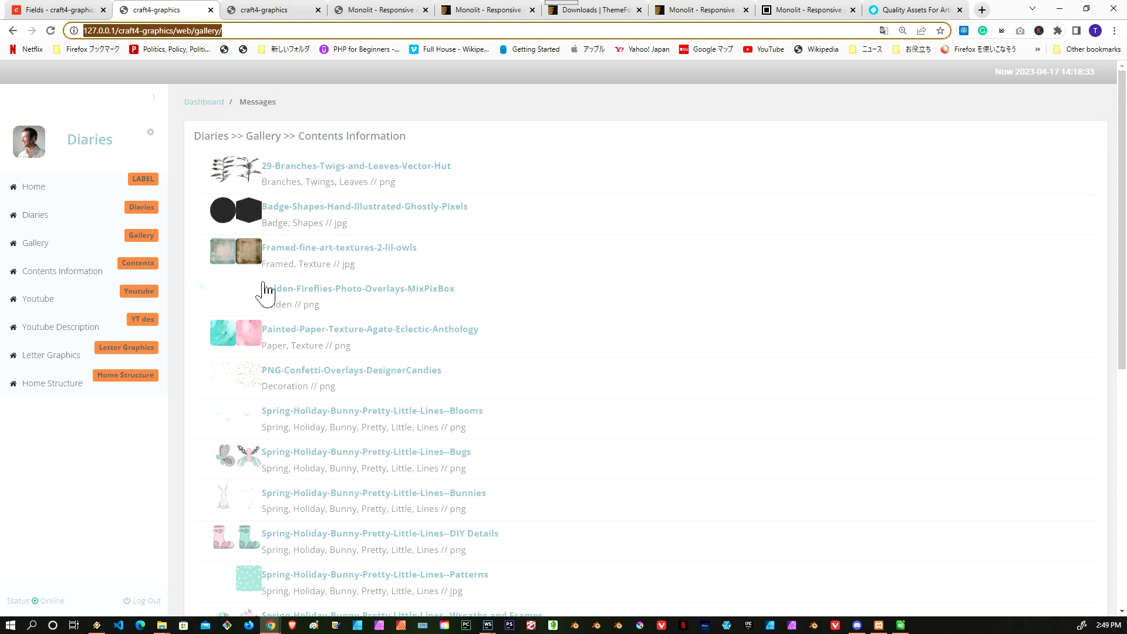
scroll(229, 505, "down", 1)
scroll(235, 428, "up", 1)
left_click(264, 14)
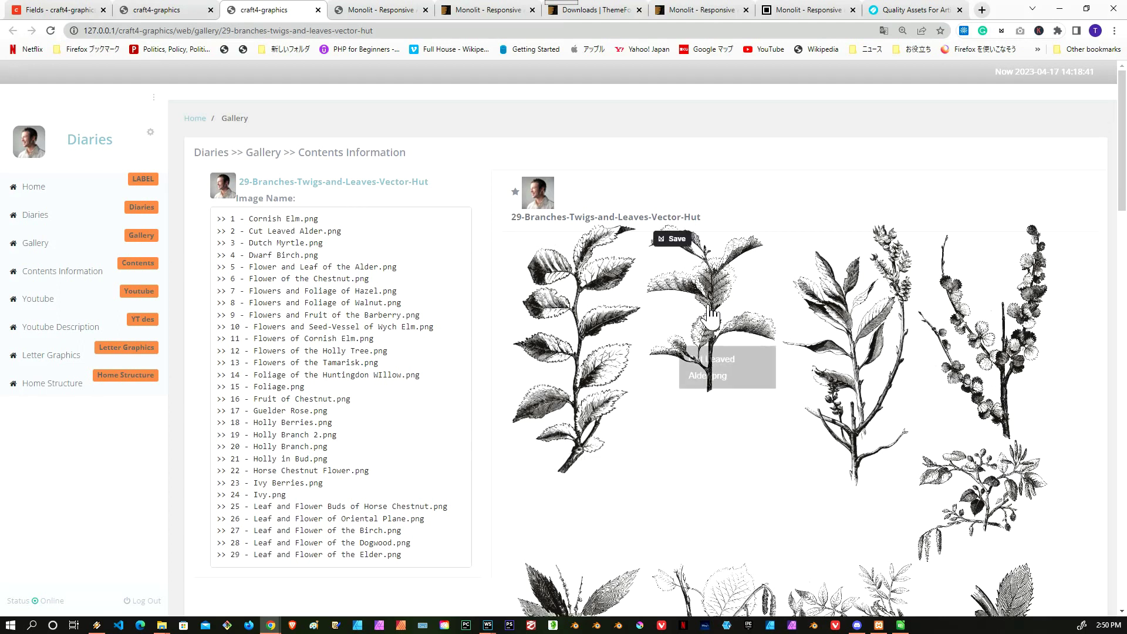
scroll(799, 505, "down", 8)
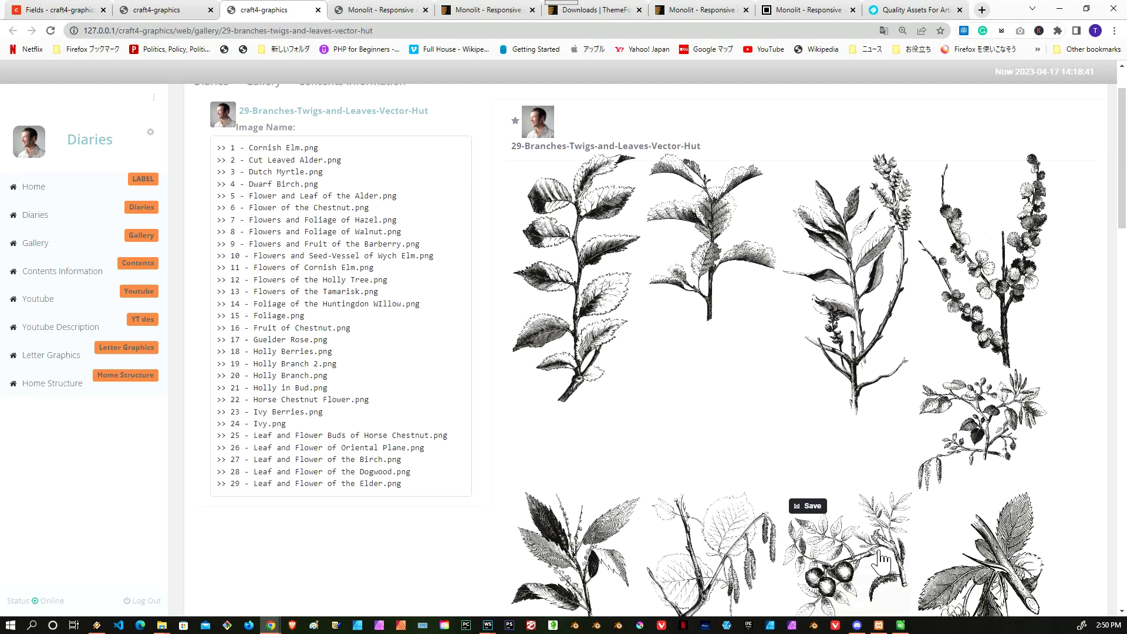
scroll(789, 482, "up", 8)
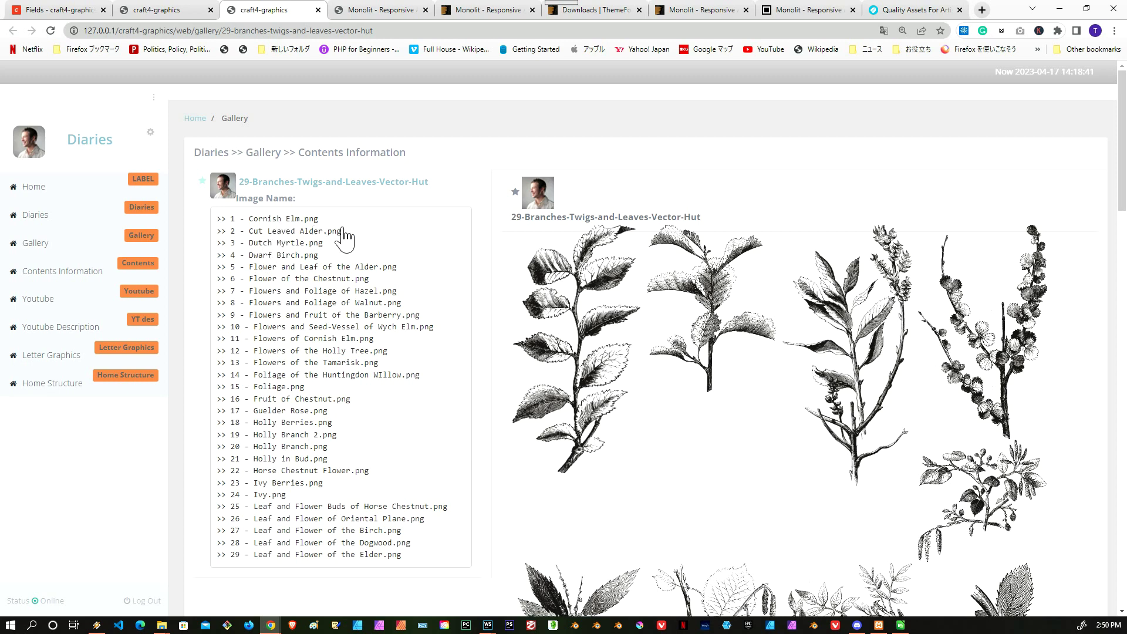
scroll(349, 305, "down", 2)
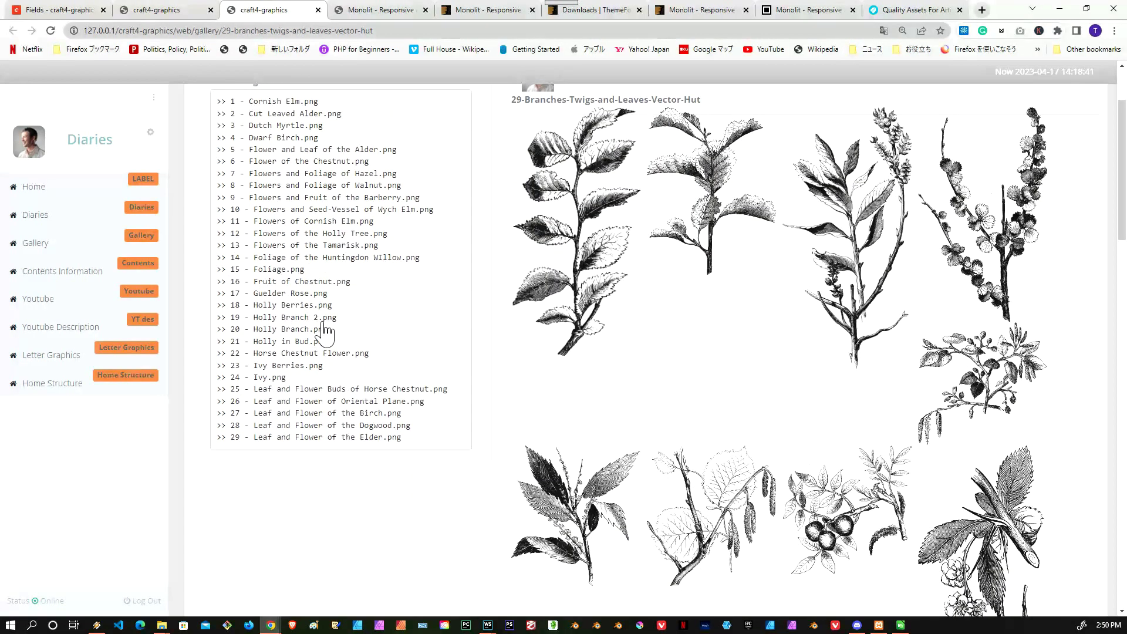
Step: Look through the remaining botanical images down to the end of the 29-Branches-Twigs-and-Leaves-Vector-Hut gallery page
scroll(326, 333, "down", 10)
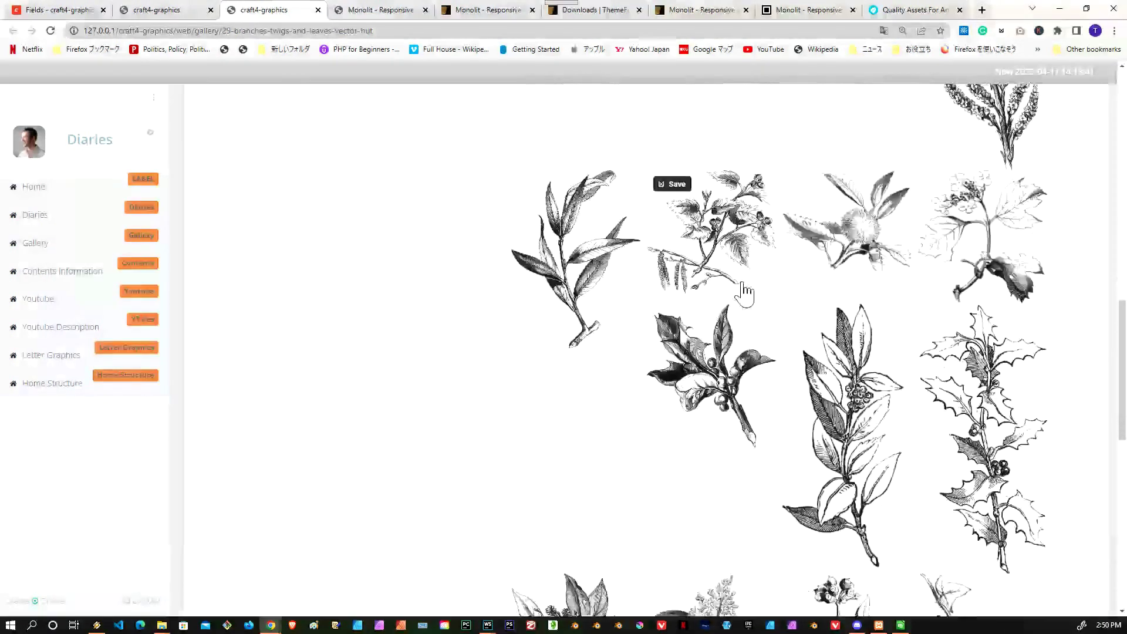
scroll(737, 300, "down", 8)
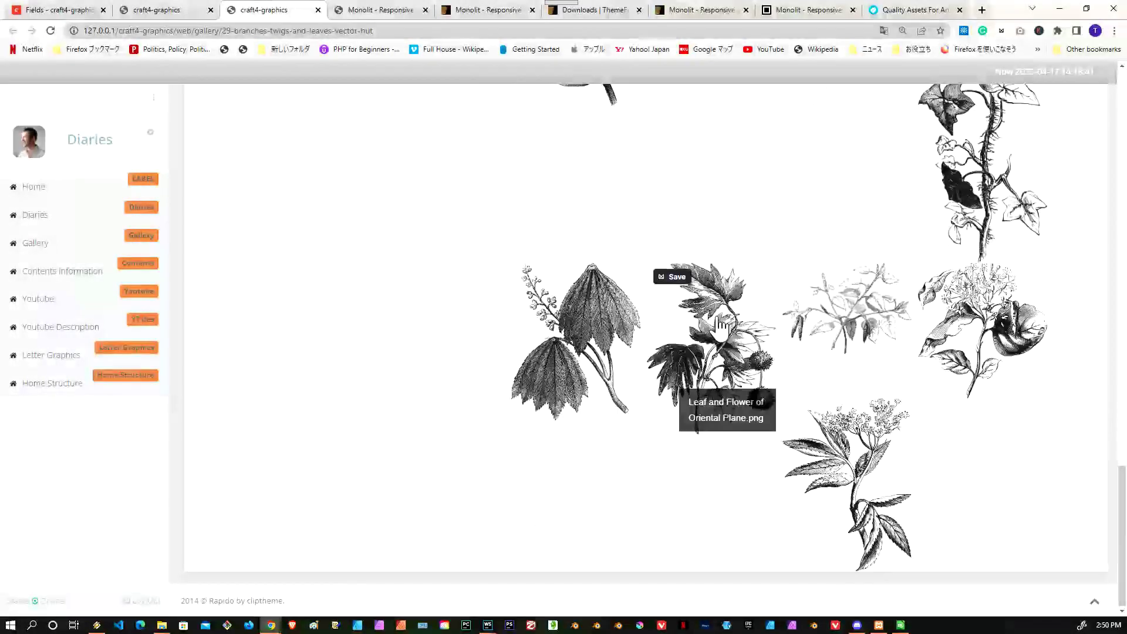
scroll(721, 326, "up", 20)
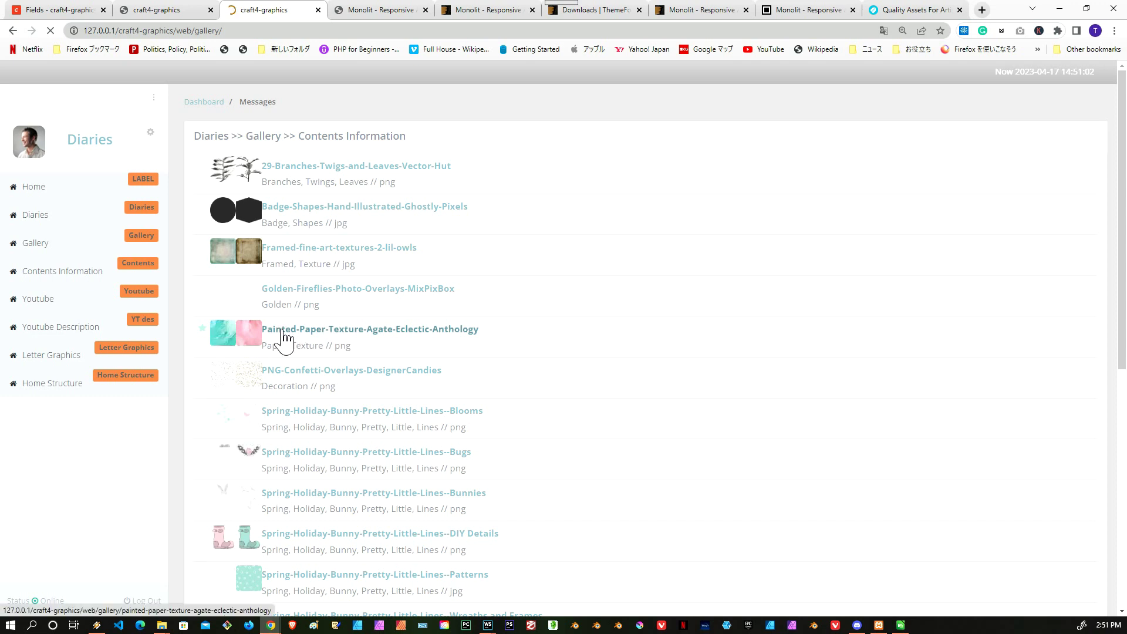
Step: Open the Painted-Paper-Texture-Agate-Eclectic-Anthology gallery entry and compare its list of image names with the captions on the texture thumbnails
left_click(283, 330)
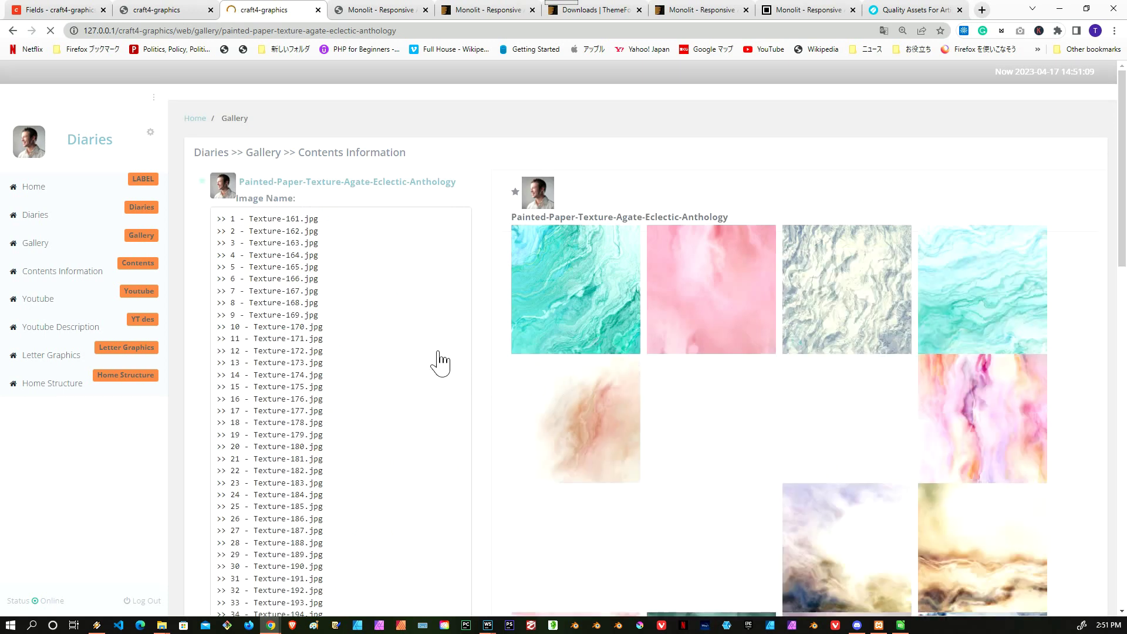
scroll(423, 364, "down", 6)
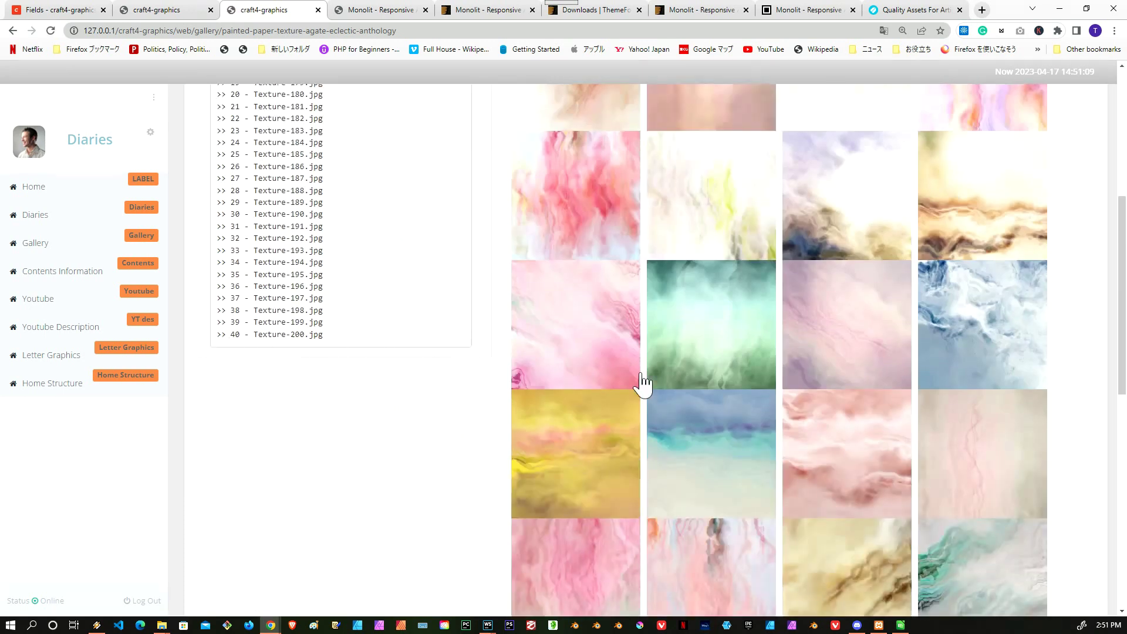
scroll(642, 383, "up", 6)
scroll(1005, 333, "down", 16)
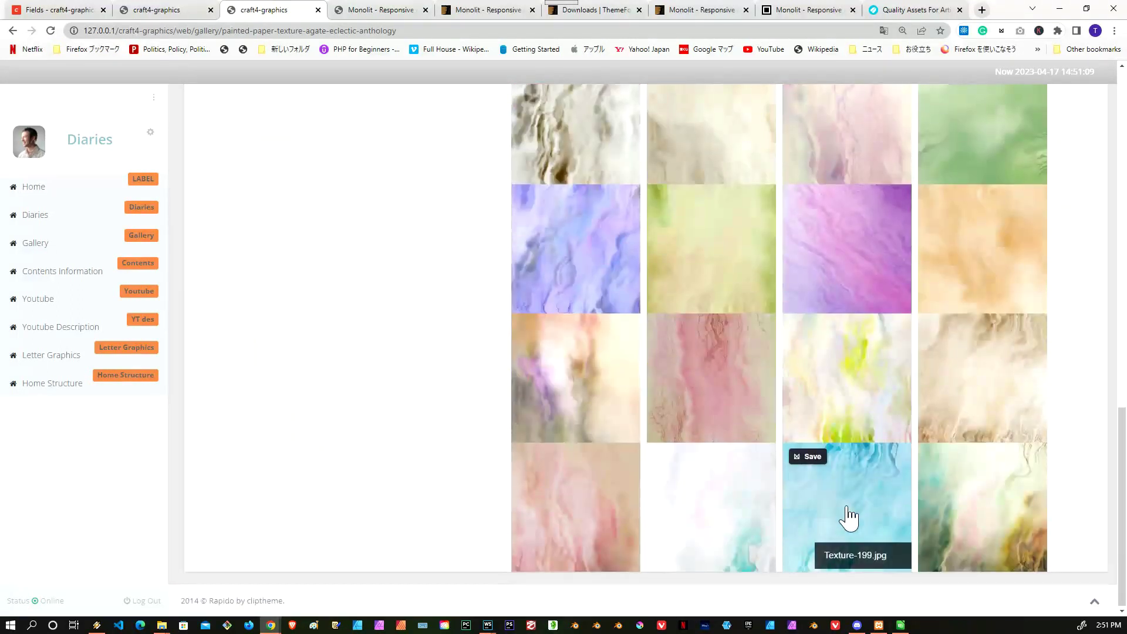
scroll(845, 516, "up", 16)
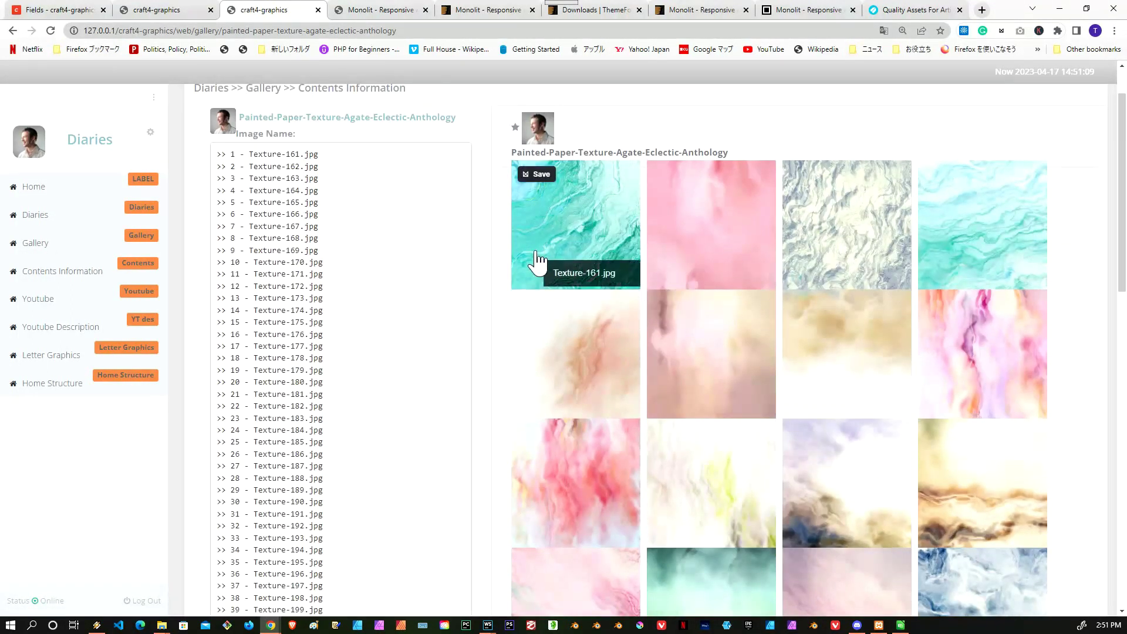
scroll(445, 282, "up", 1)
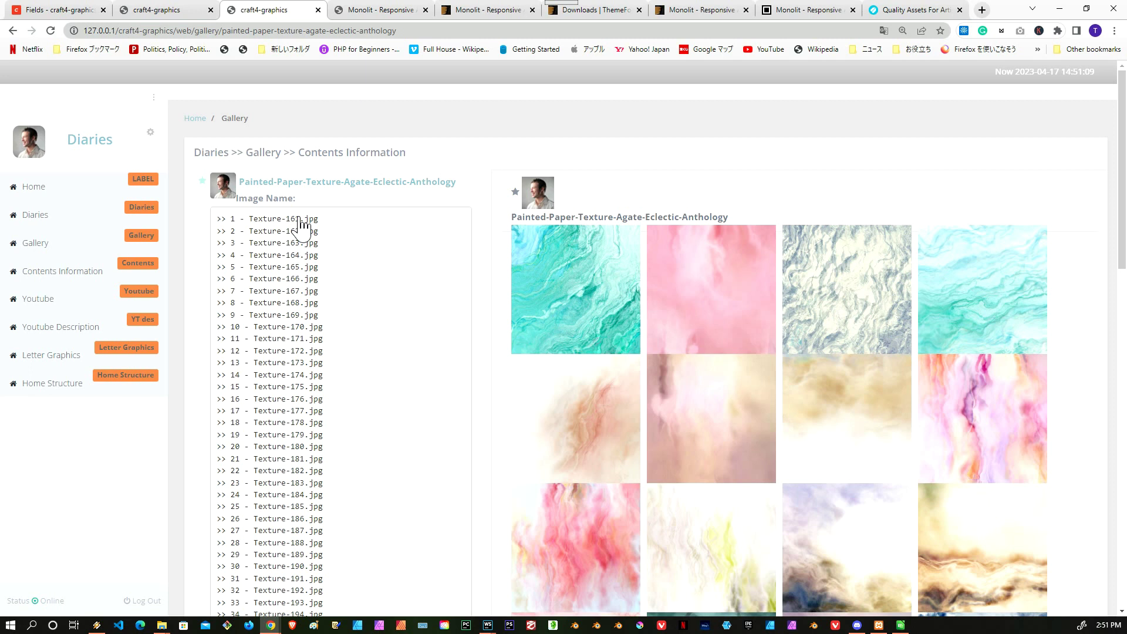
mouse_move(766, 317)
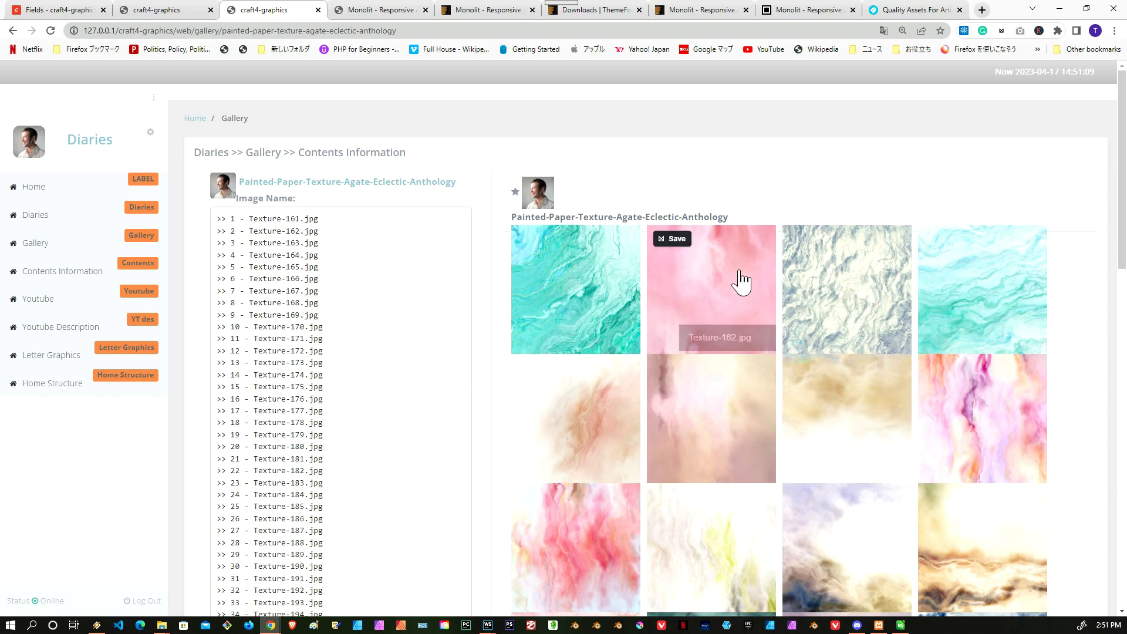
mouse_move(584, 281)
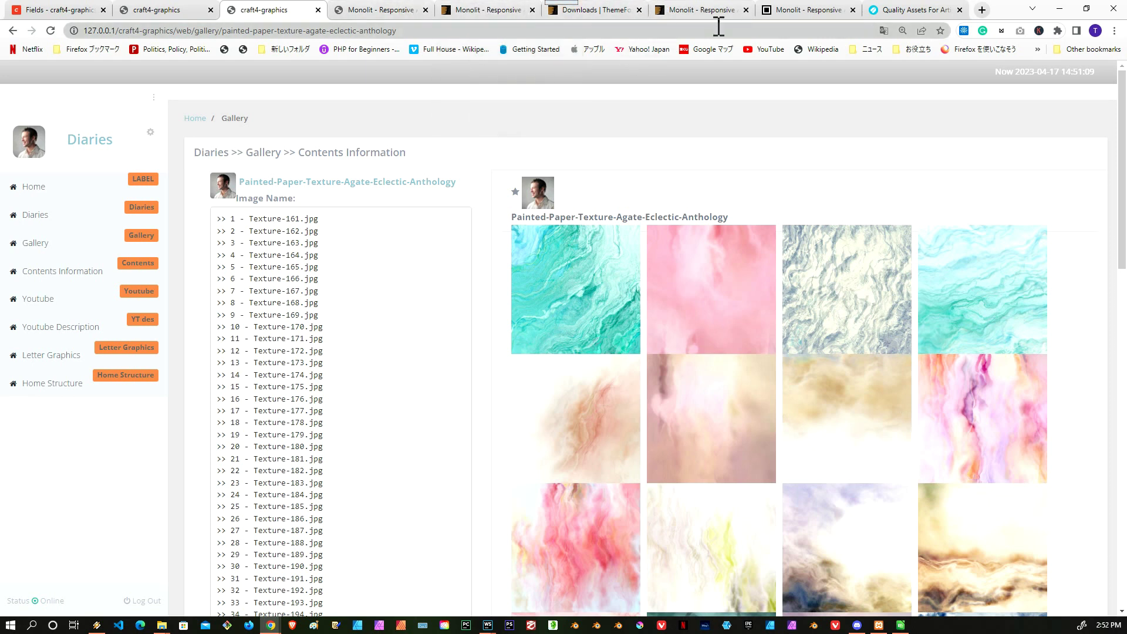
Step: Show the ThemeForest downloads page and find the Rapido – Responsive Admin Dashboard Theme
left_click(594, 17)
scroll(260, 244, "down", 5)
scroll(254, 232, "up", 2)
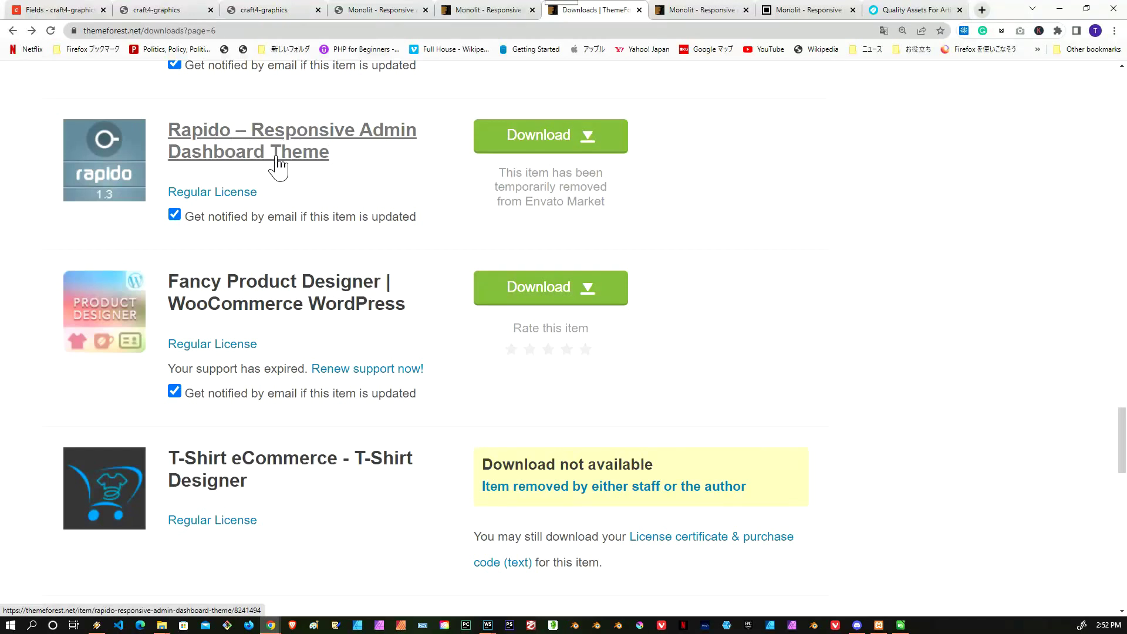
scroll(334, 169, "up", 1)
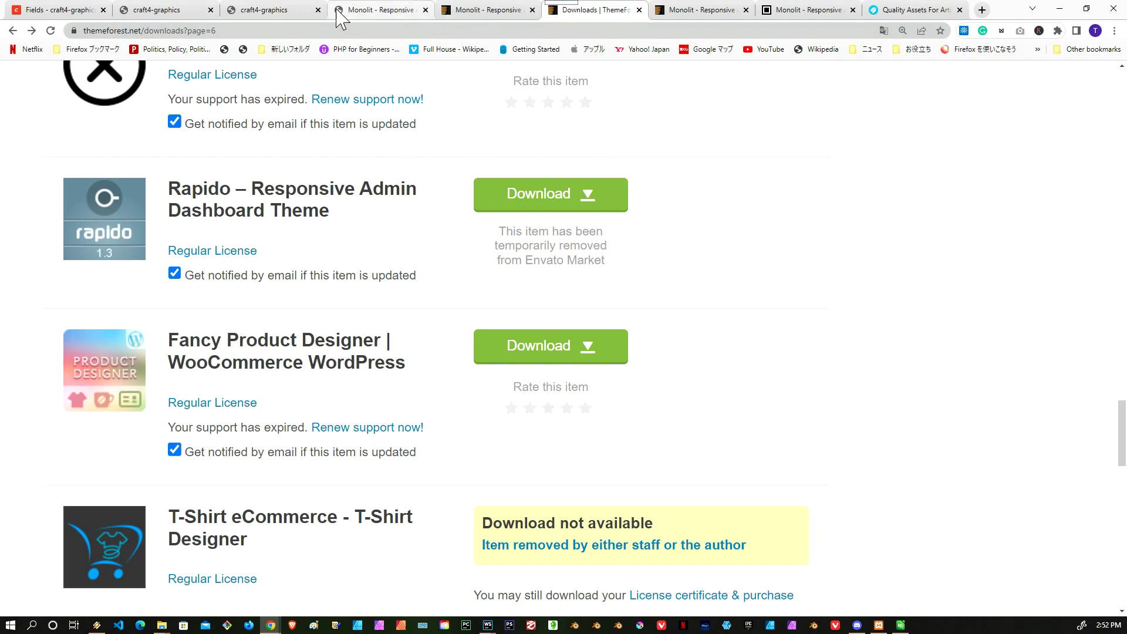
Step: Return to the Painted-Paper-Texture-Agate-Eclectic-Anthology gallery page and review its texture images and file names
left_click(263, 12)
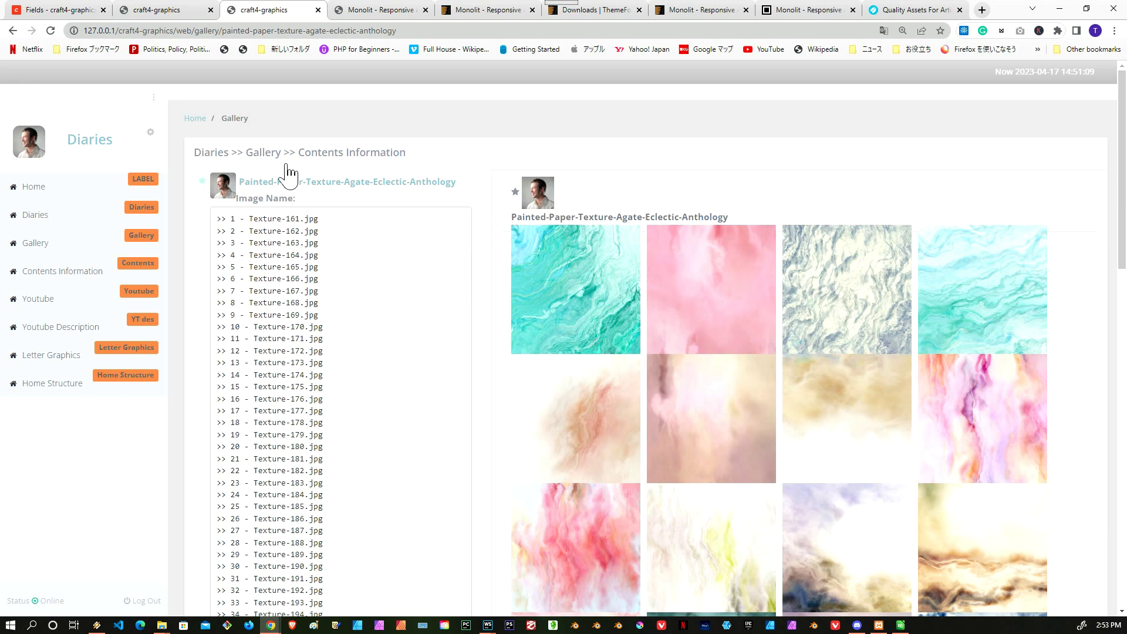
mouse_move(173, 14)
mouse_move(698, 339)
scroll(699, 338, "down", 2)
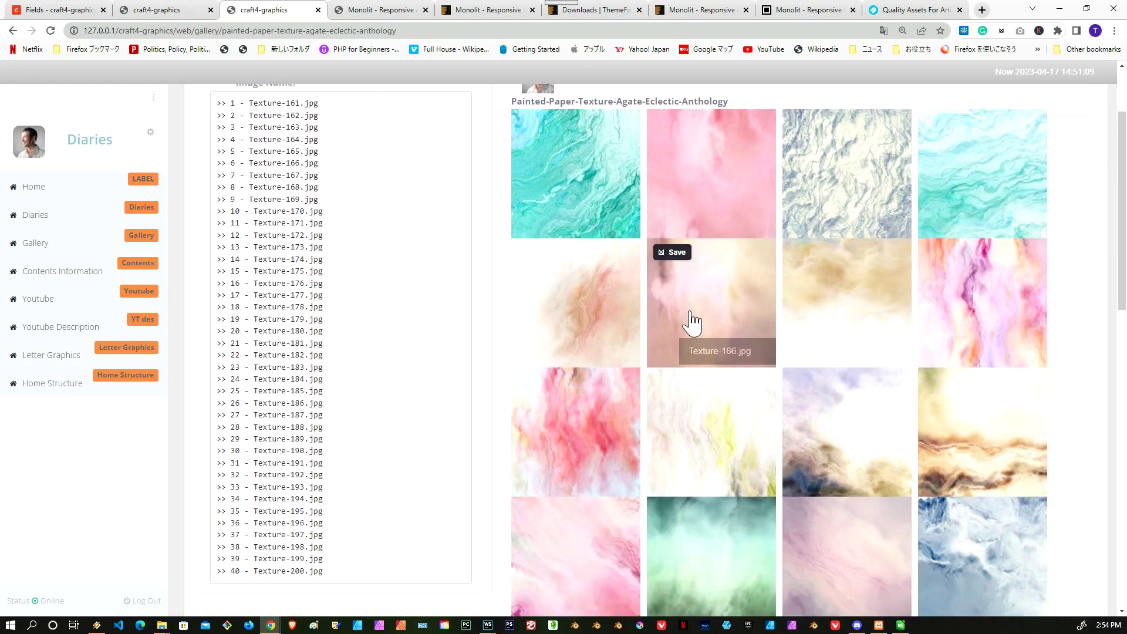
scroll(688, 287, "up", 2)
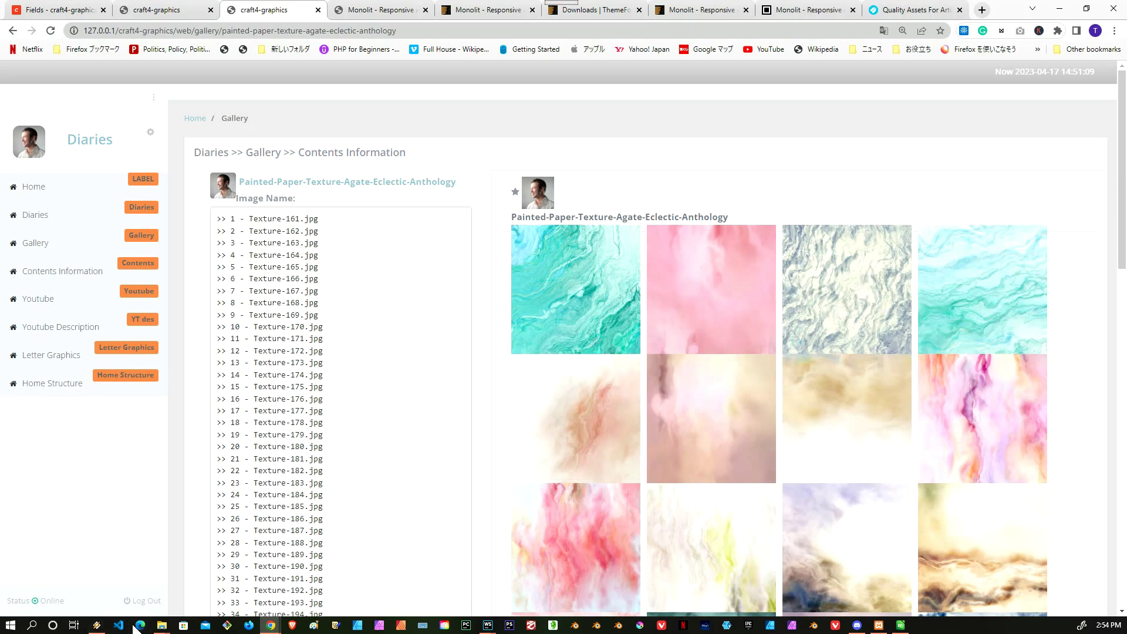
Step: Switch to the 20191228-bundle window in File Explorer, go up to 0-Design Cuts and look through its dated bundle and free folders
mouse_move(161, 627)
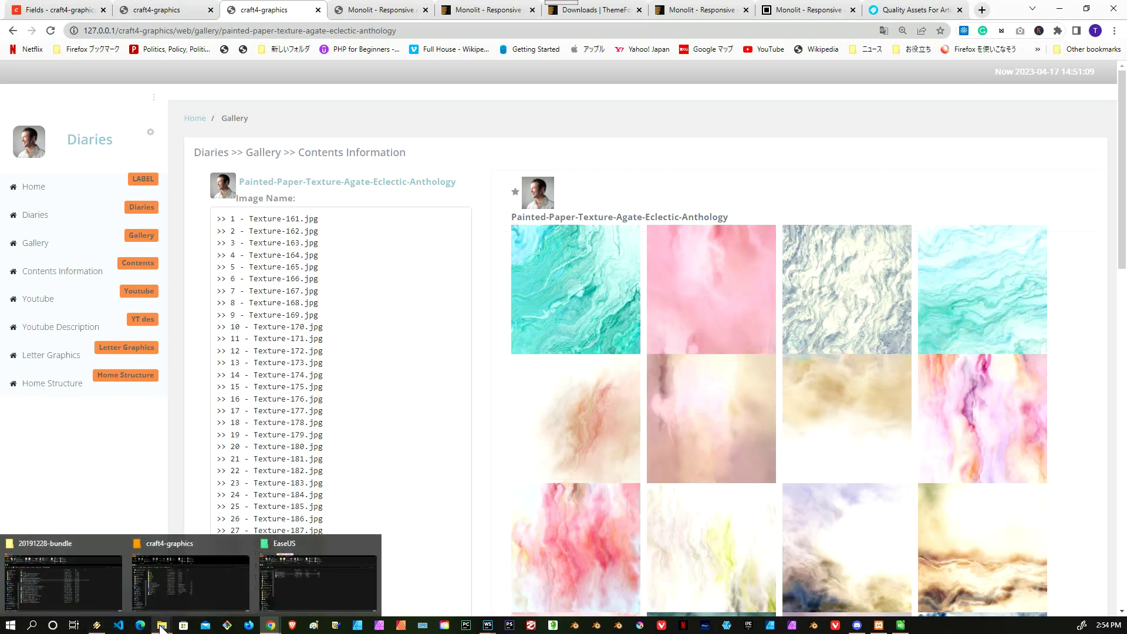
left_click(64, 564)
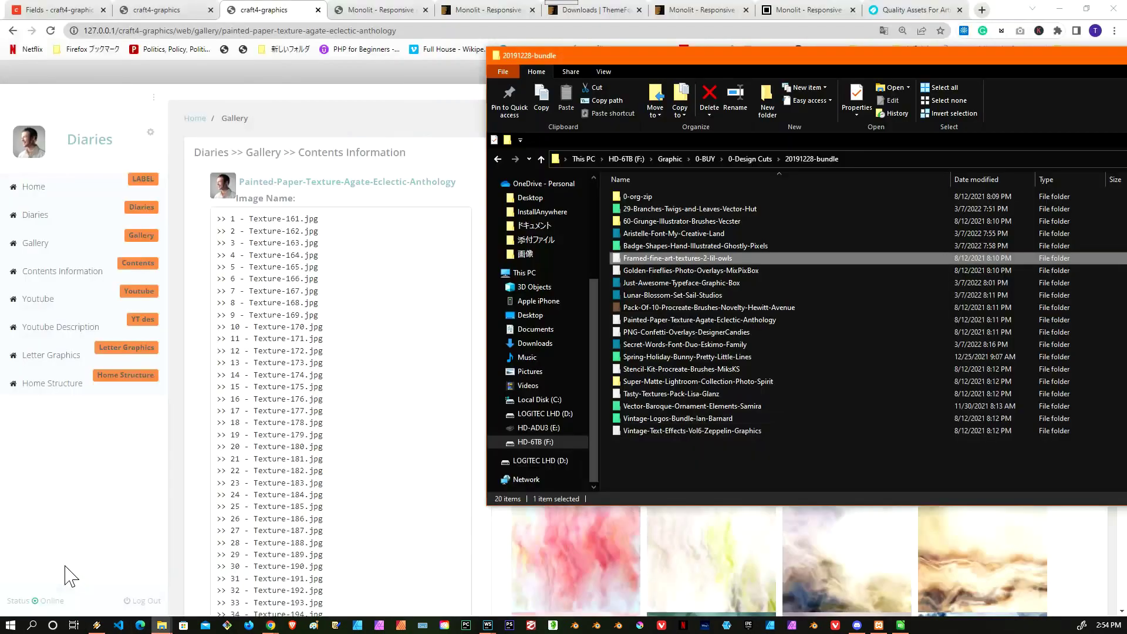
left_click(741, 158)
left_click_drag(879, 56, 556, 37)
scroll(483, 354, "down", 3)
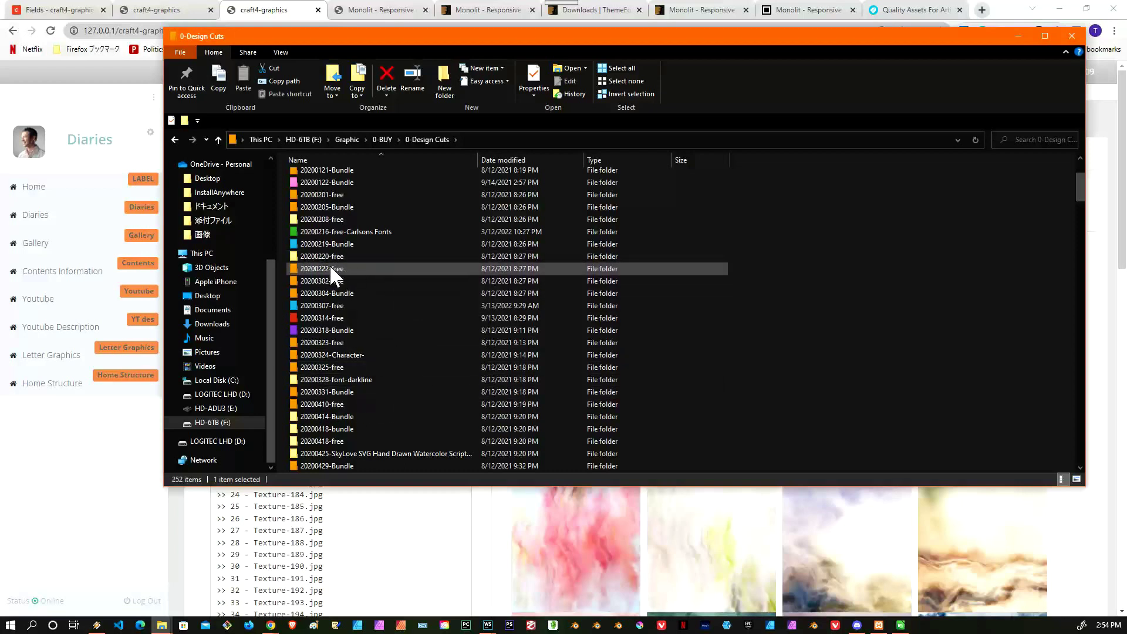
left_click(321, 279)
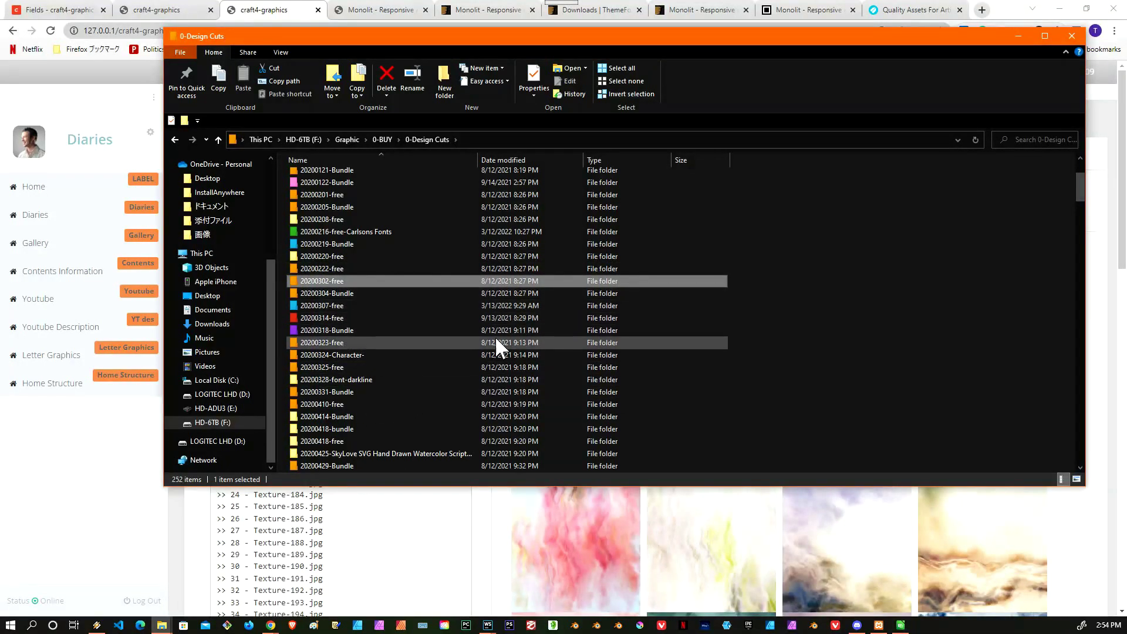
scroll(382, 308, "down", 2)
scroll(379, 302, "down", 2)
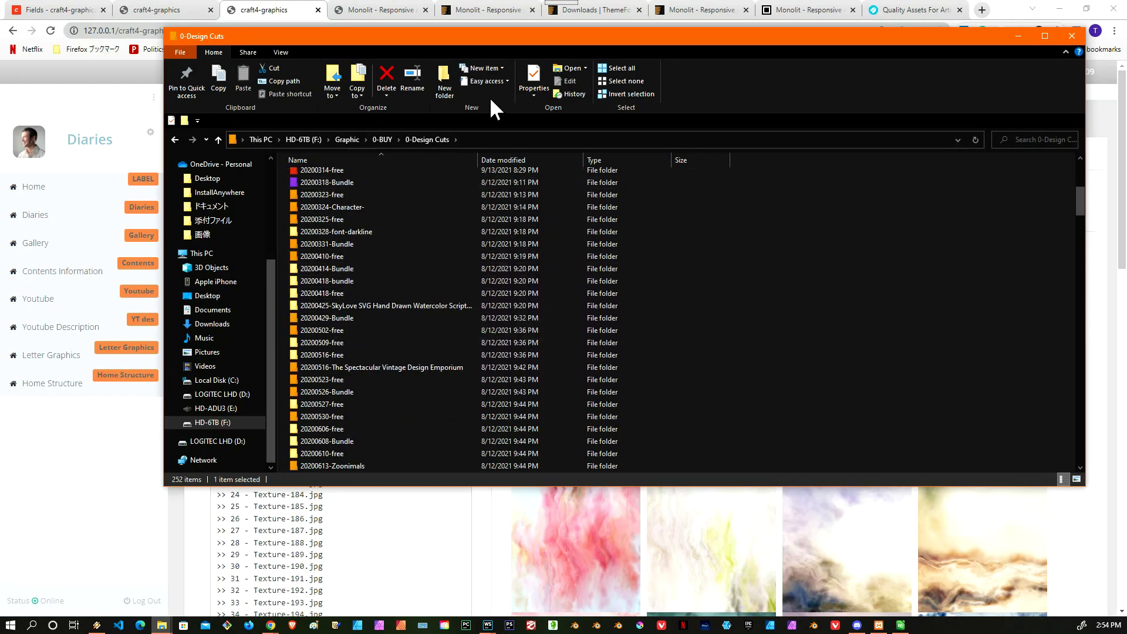
left_click_drag(430, 34, 551, 49)
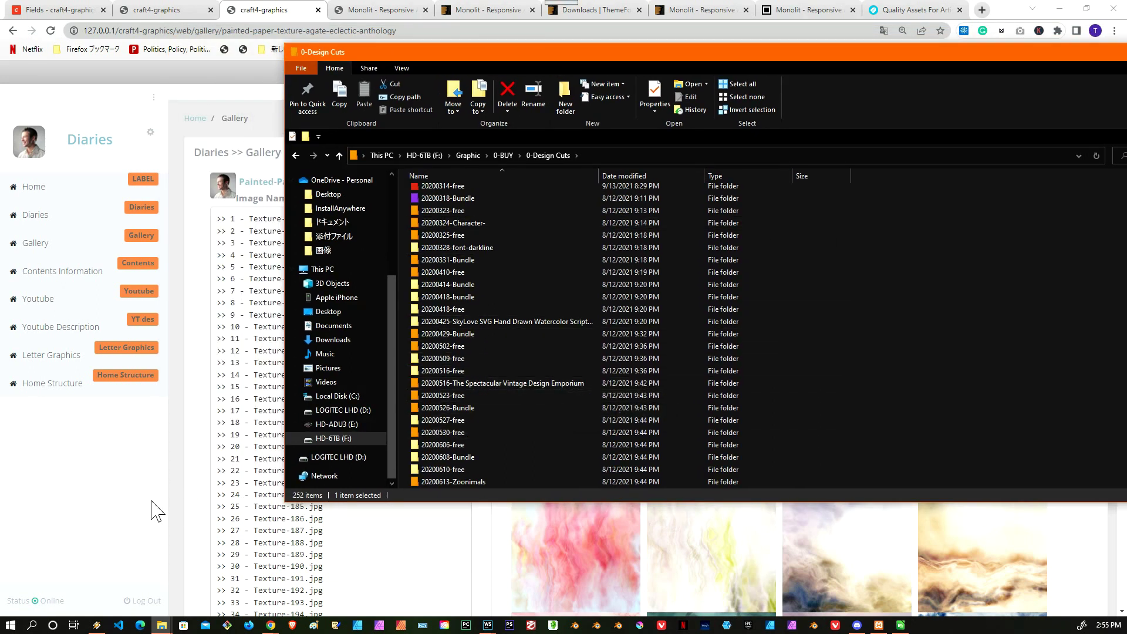
Step: Return to the browser and open the "2d to 3d: Cornish Elm" entry in the craft4-graphics Diaries list
left_click(184, 504)
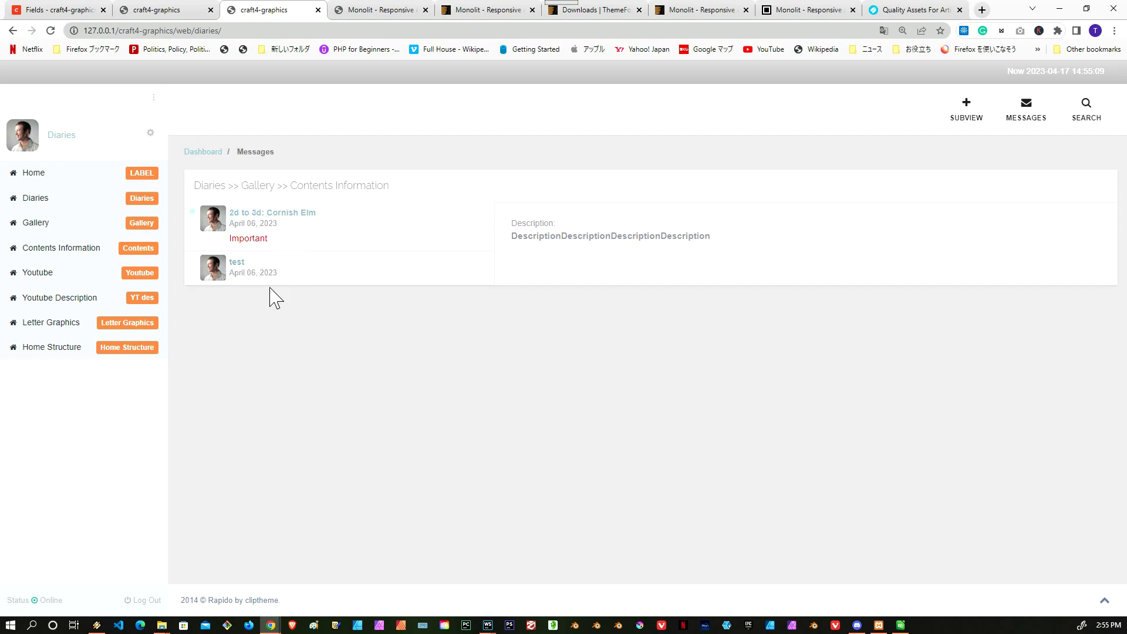
left_click(279, 218)
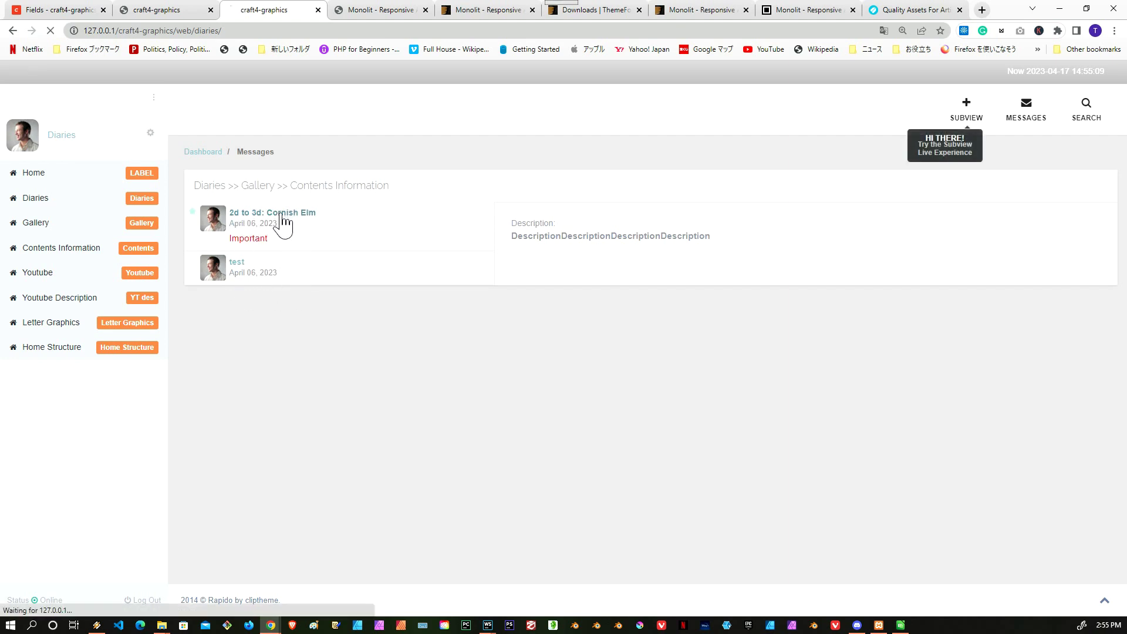
scroll(764, 305, "down", 2)
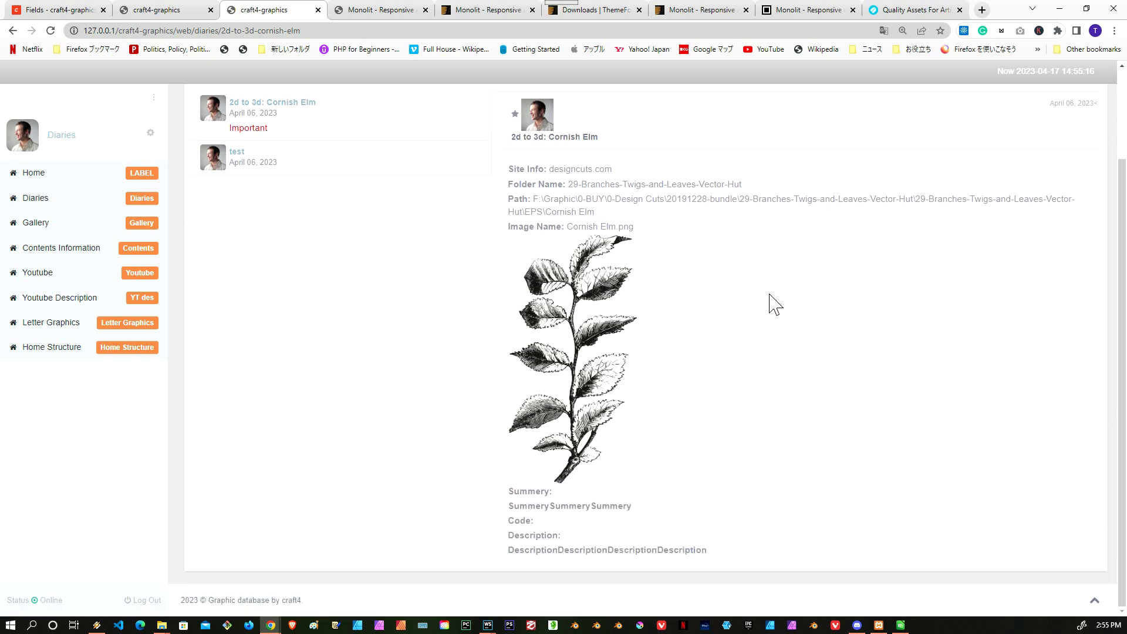
scroll(787, 347, "up", 2)
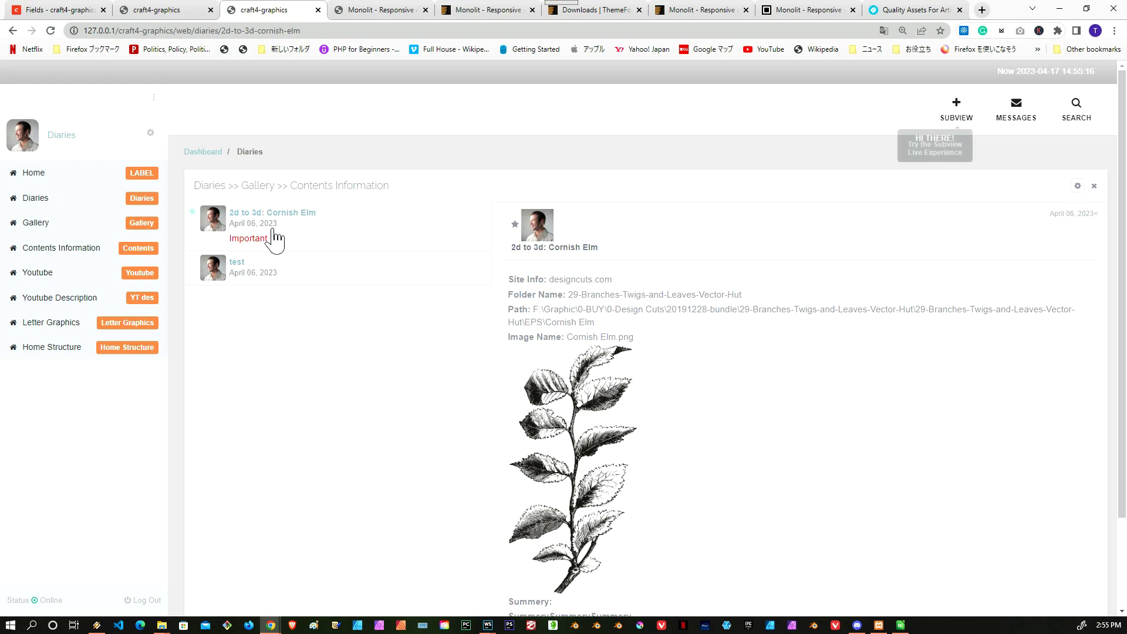
Step: Examine the Cornish Elm diary entry's site info, folder name, path, image name, picture, summary, code and description fields
mouse_move(568, 457)
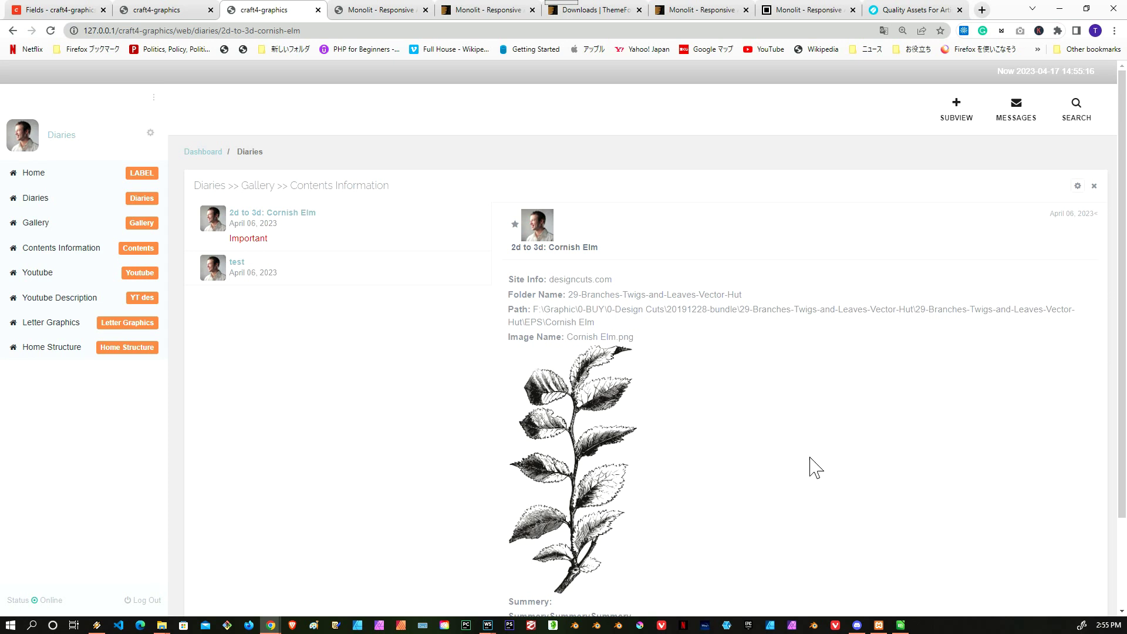
scroll(808, 390, "down", 2)
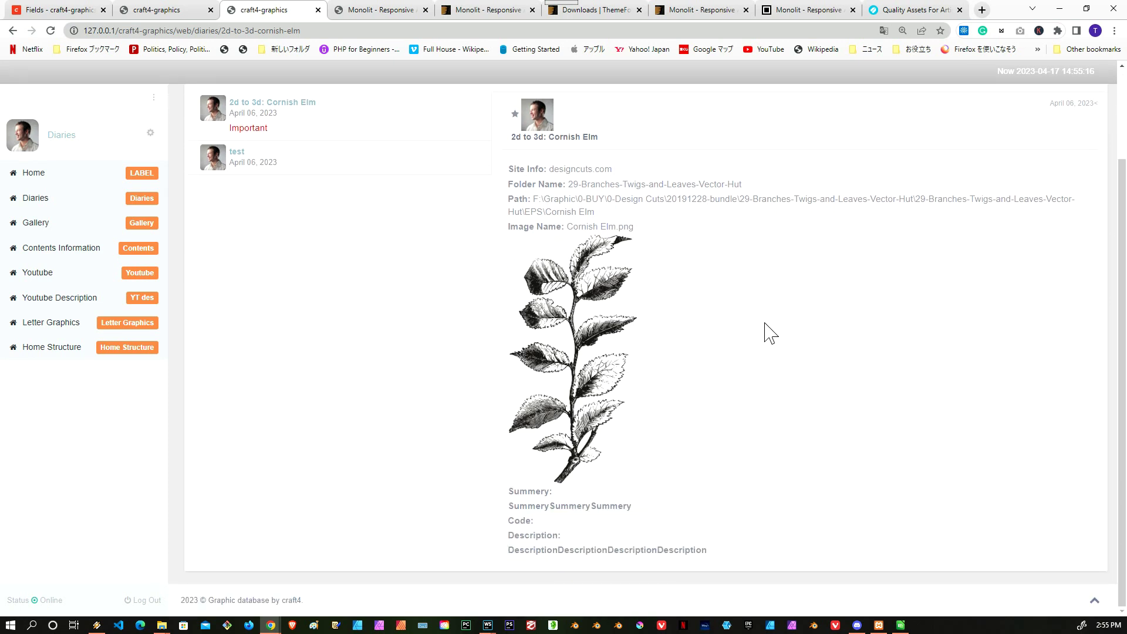
scroll(666, 308, "up", 2)
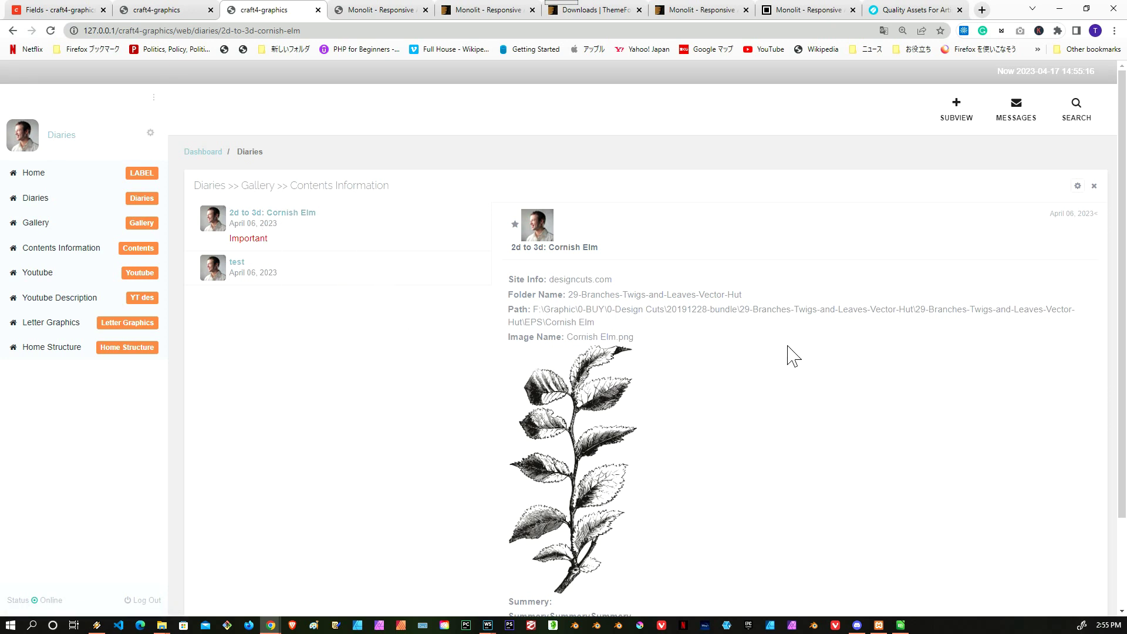
scroll(789, 384, "down", 2)
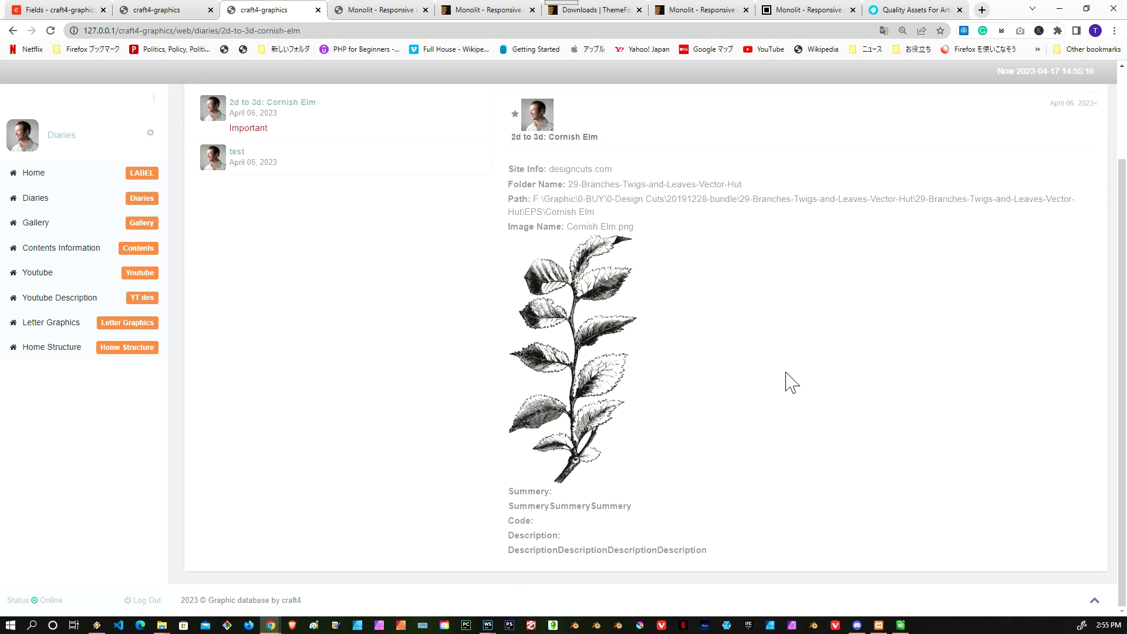
scroll(781, 355, "up", 2)
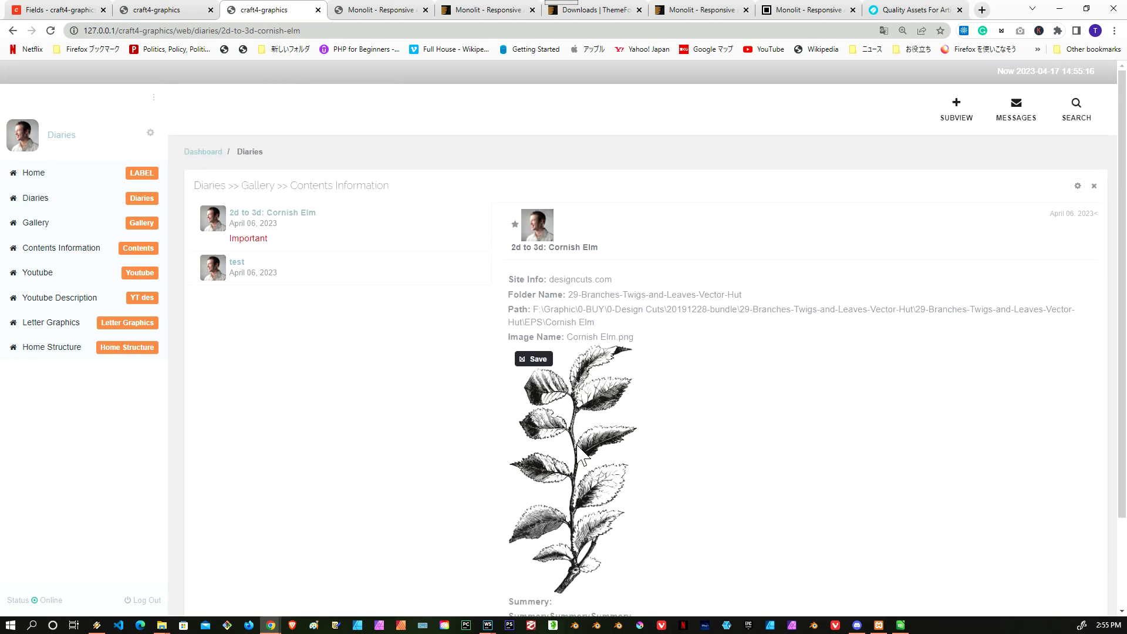
mouse_move(634, 440)
scroll(640, 405, "down", 2)
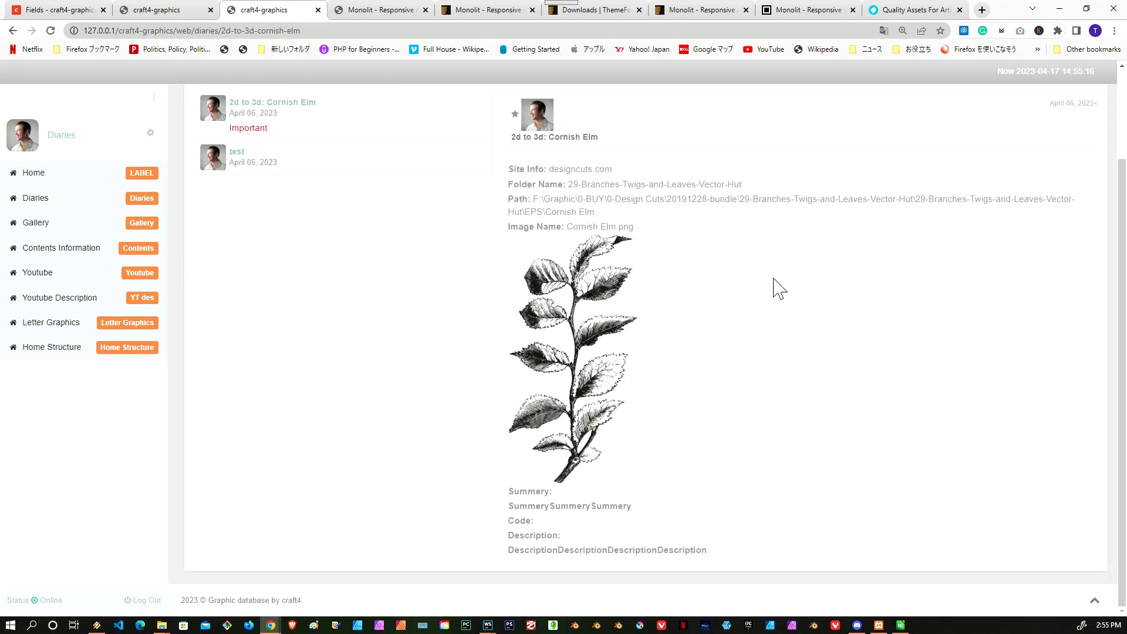
mouse_move(614, 356)
scroll(764, 322, "up", 2)
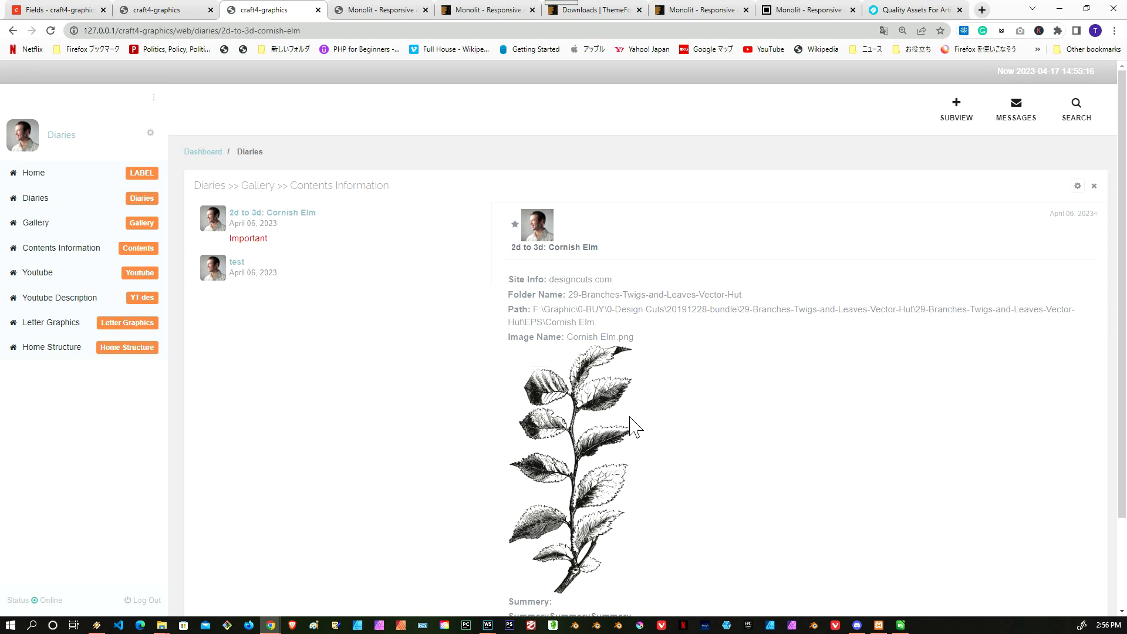
scroll(827, 433, "down", 2)
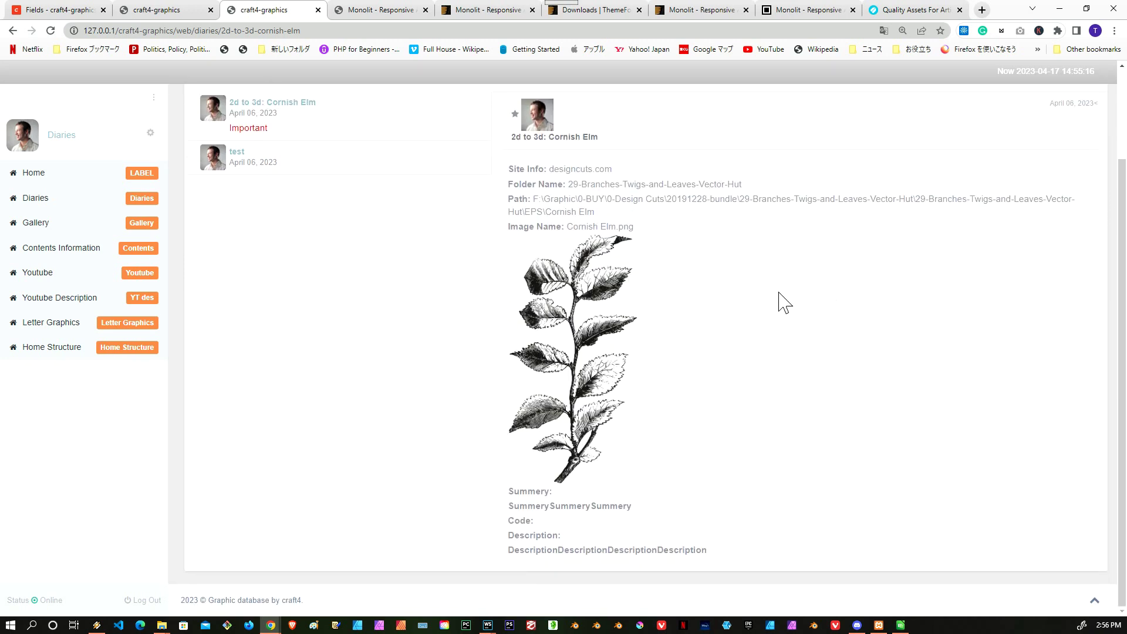
scroll(763, 341, "up", 2)
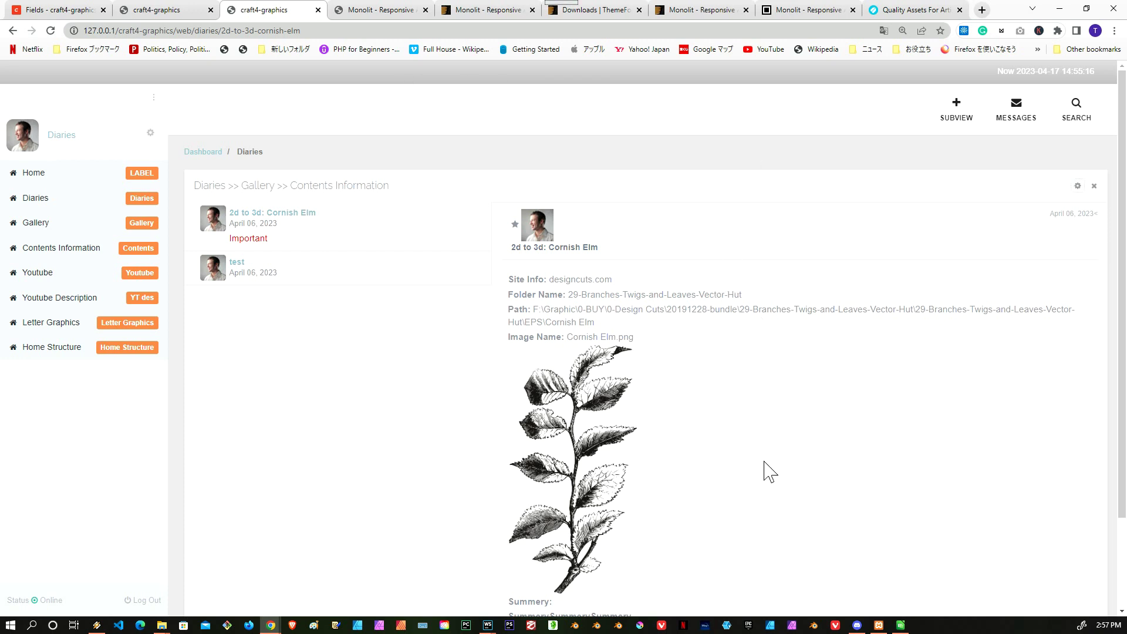
scroll(770, 472, "down", 2)
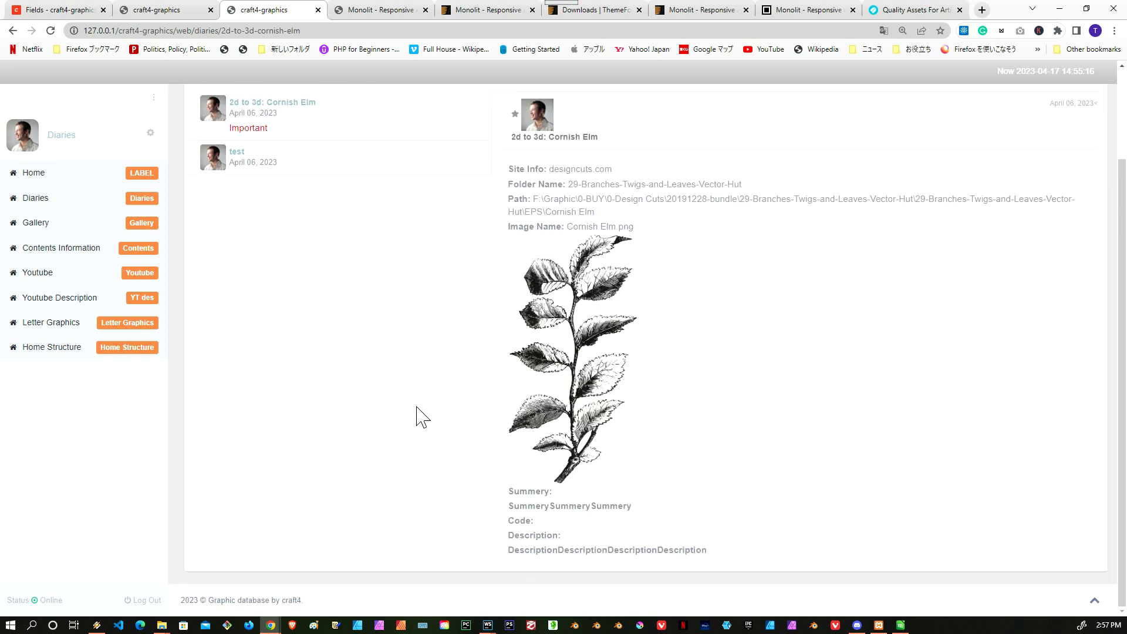